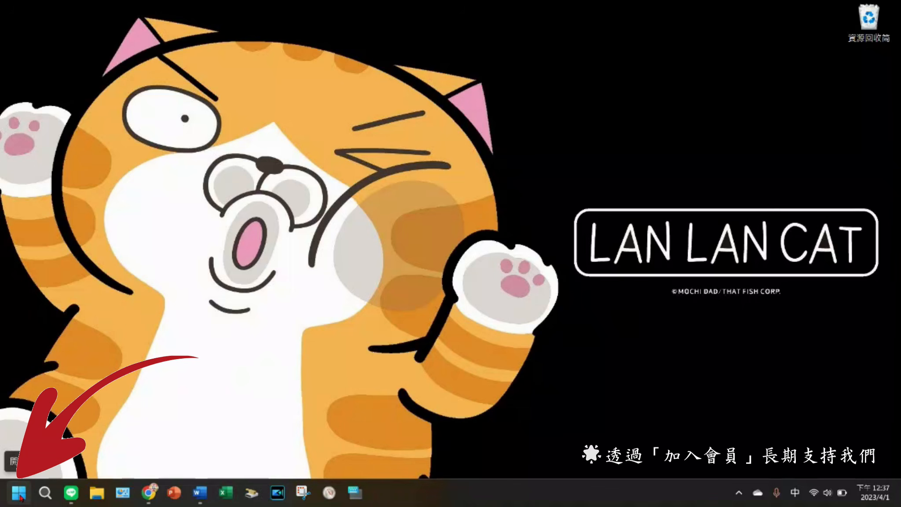
- Open the language and region (語言與地區) page under time and language in the Windows settings
{"action": "left_click", "coordinate": [20, 497]}
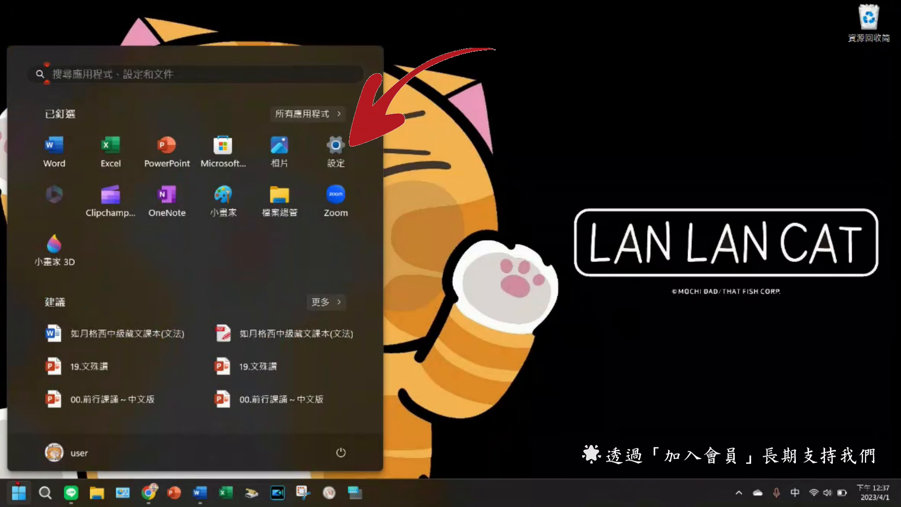
{"action": "left_click", "coordinate": [347, 154]}
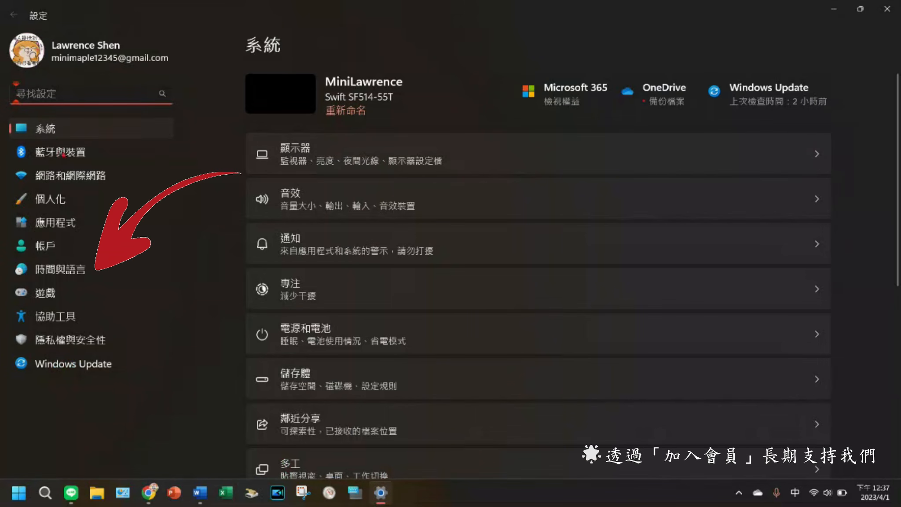
{"action": "left_click", "coordinate": [59, 274]}
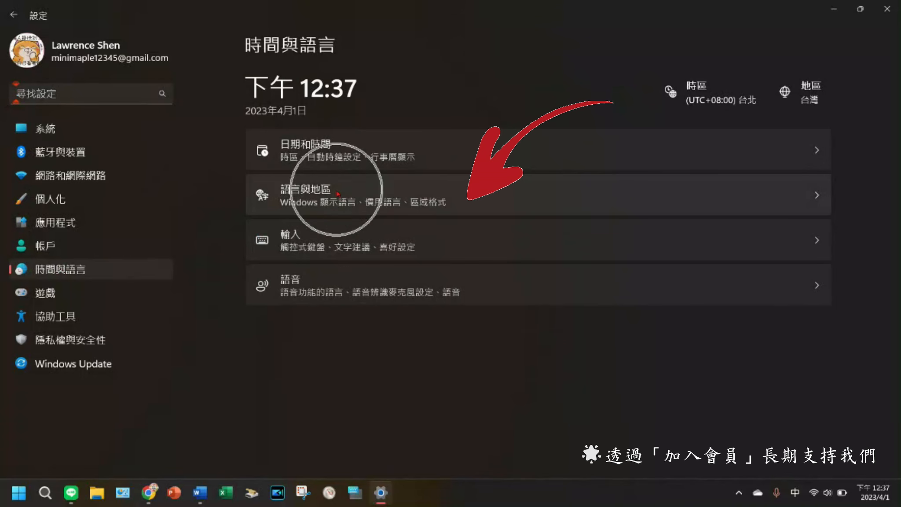
{"action": "left_click", "coordinate": [353, 197]}
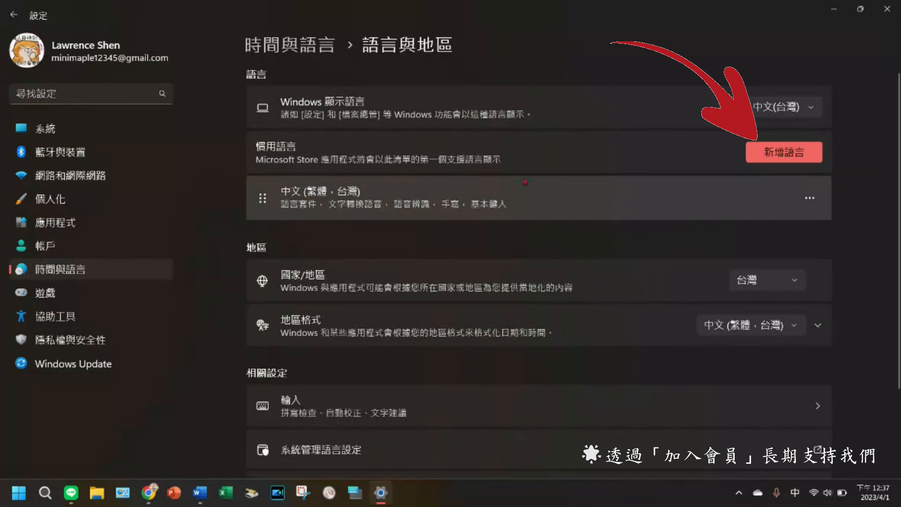
- Start adding a preferred language, search for 藏文 and select Tibetan as the language to install
{"action": "left_click", "coordinate": [804, 162]}
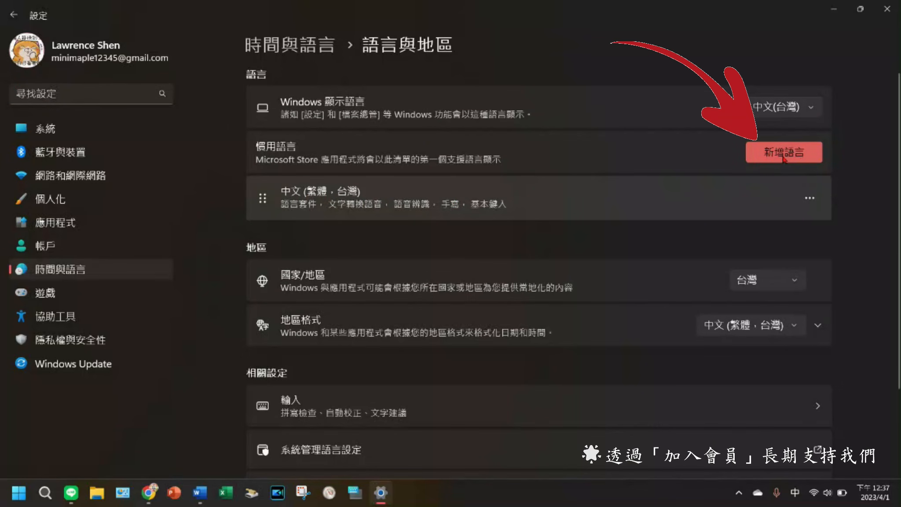
{"action": "left_click", "coordinate": [783, 154]}
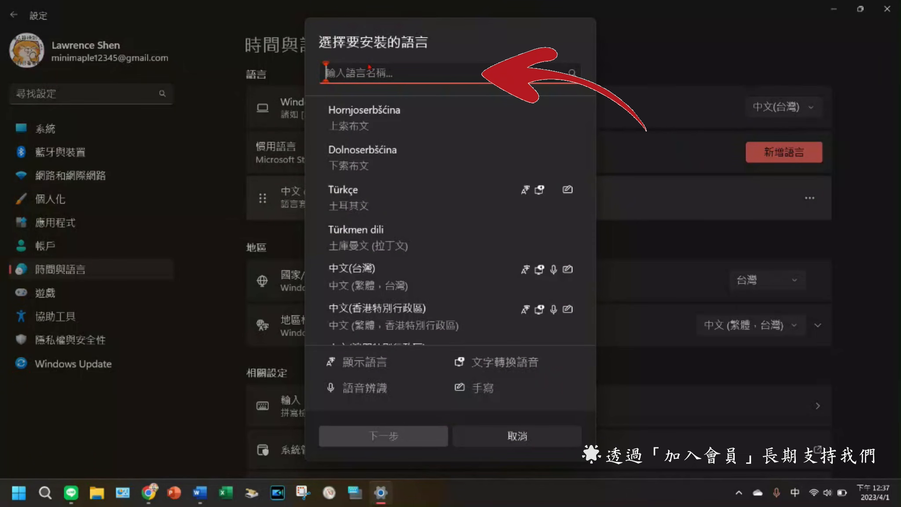
{"action": "left_click", "coordinate": [380, 71]}
{"action": "left_click", "coordinate": [380, 72]}
{"action": "type", "text": "ㄗㄖ"}
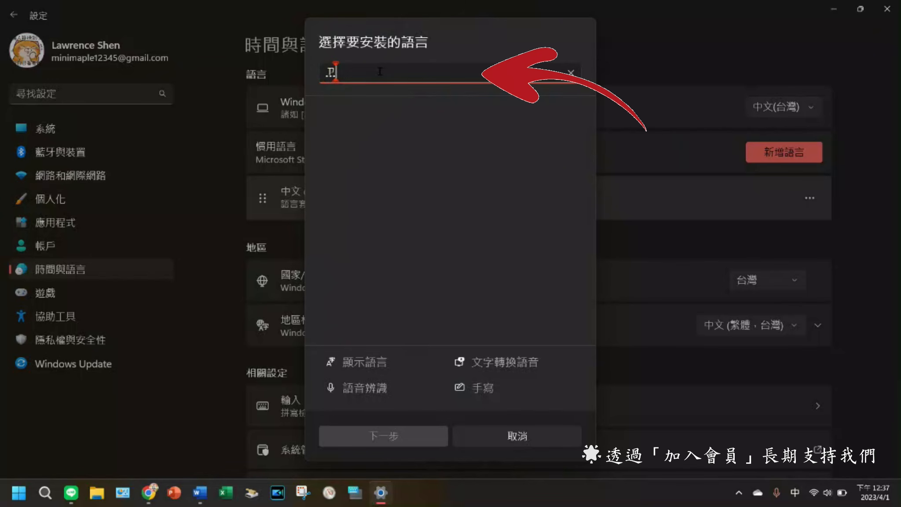
{"action": "key", "text": "BackSpace"}
{"action": "type", "text": "ㄗ藏文"}
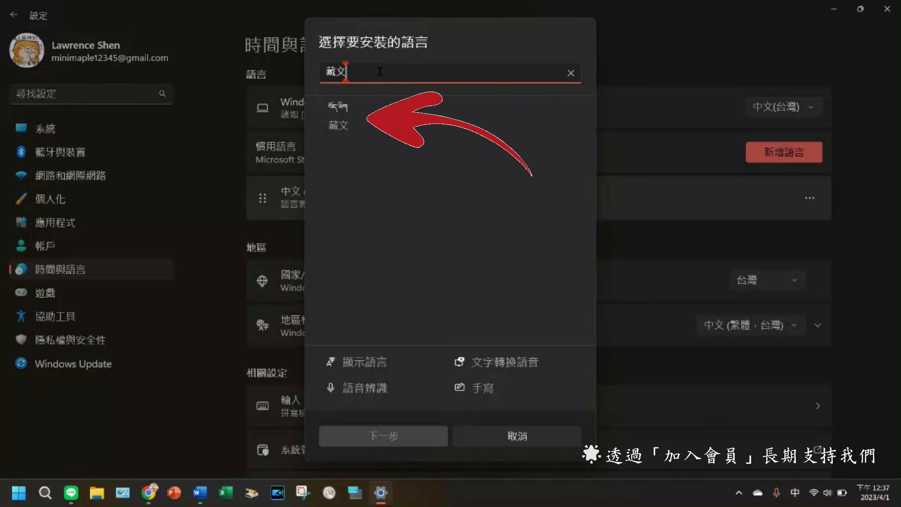
{"action": "left_click", "coordinate": [371, 126]}
{"action": "left_click", "coordinate": [372, 126]}
{"action": "left_click", "coordinate": [372, 126]}
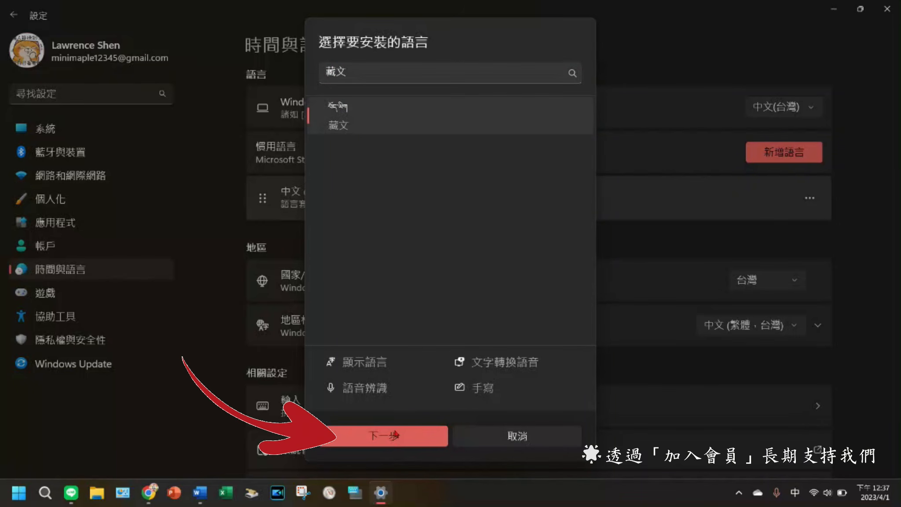
- Install Tibetan with the offered language options and close the settings window
{"action": "left_click", "coordinate": [384, 436]}
{"action": "left_click", "coordinate": [387, 440]}
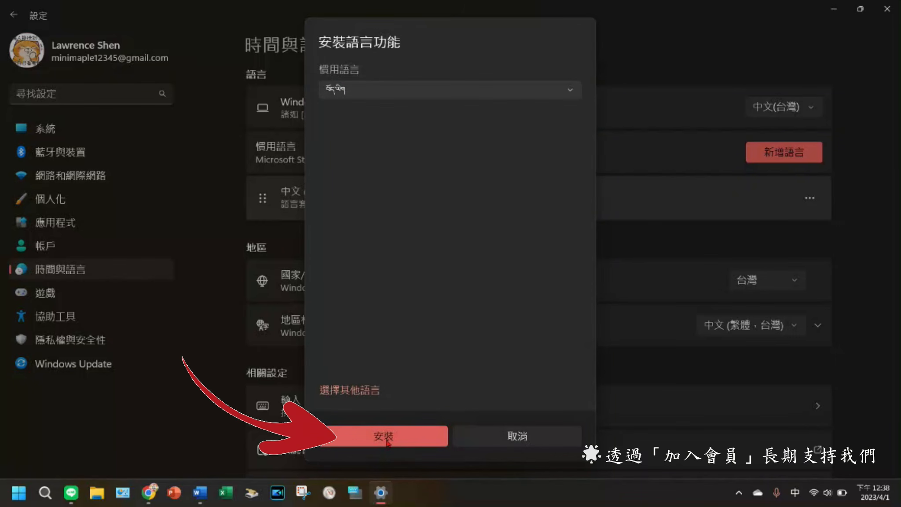
{"action": "left_click", "coordinate": [387, 442]}
{"action": "left_click", "coordinate": [393, 442]}
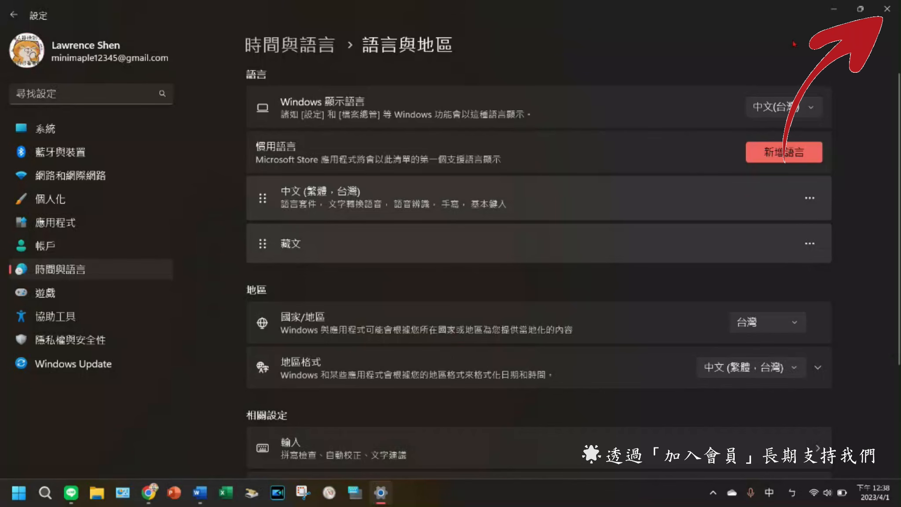
{"action": "left_click", "coordinate": [890, 10]}
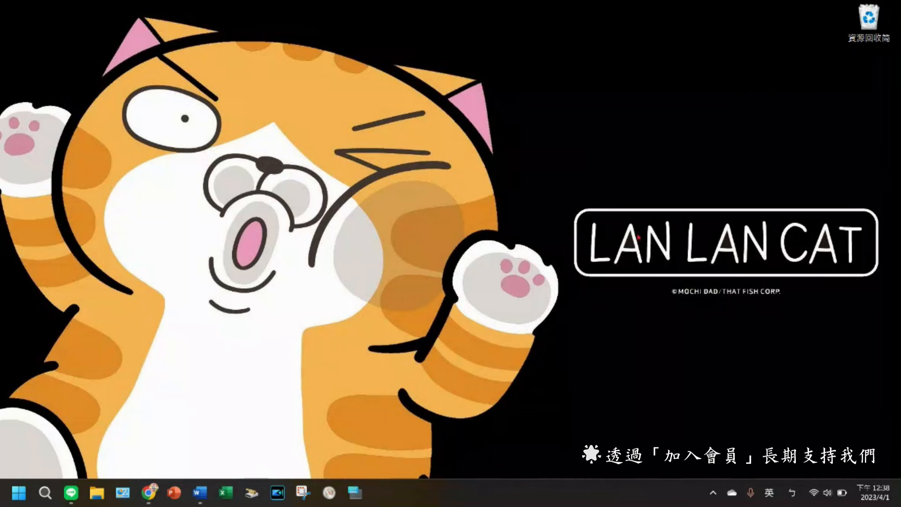
- Switch to the open Word document and delete all of its text
{"action": "left_click", "coordinate": [196, 489]}
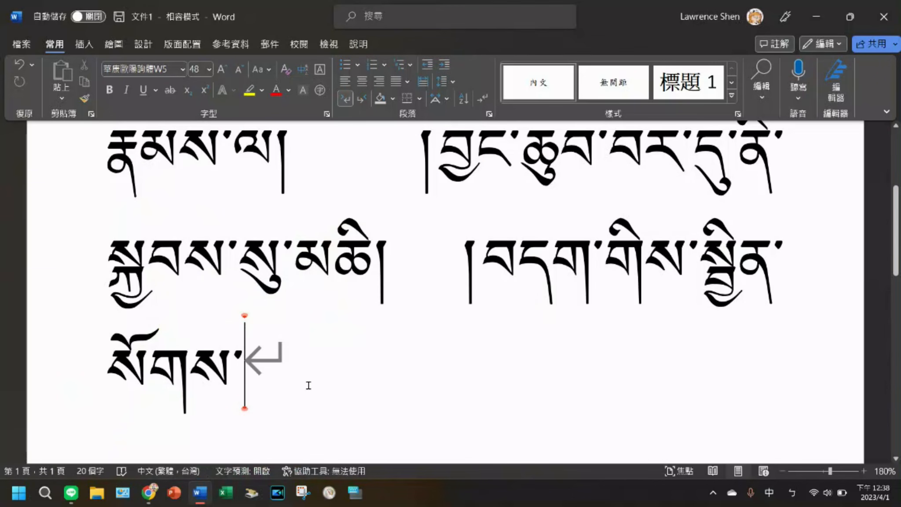
{"action": "key", "text": "ctrl+a"}
{"action": "key", "text": "BackSpace"}
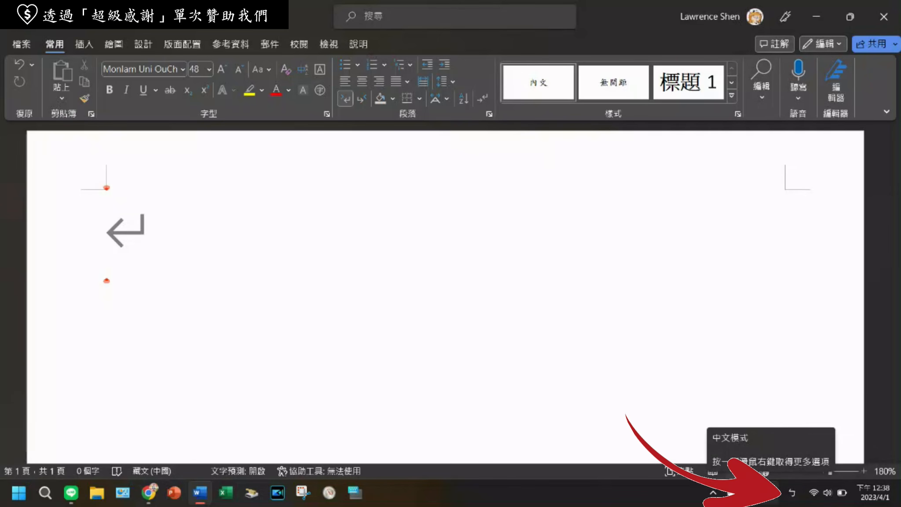
- Change the active keyboard layout from Microsoft Bopomofo to Tibetan (藏文)
{"action": "left_click", "coordinate": [792, 496]}
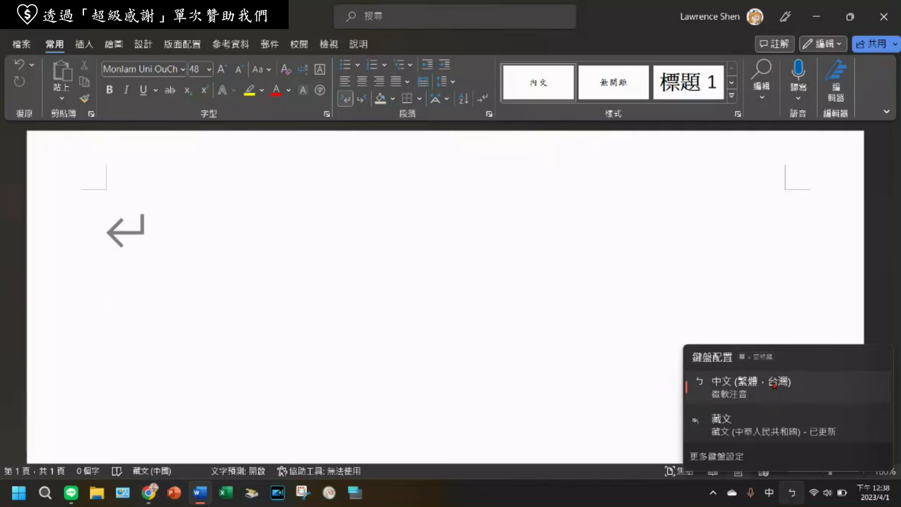
{"action": "left_click", "coordinate": [722, 394]}
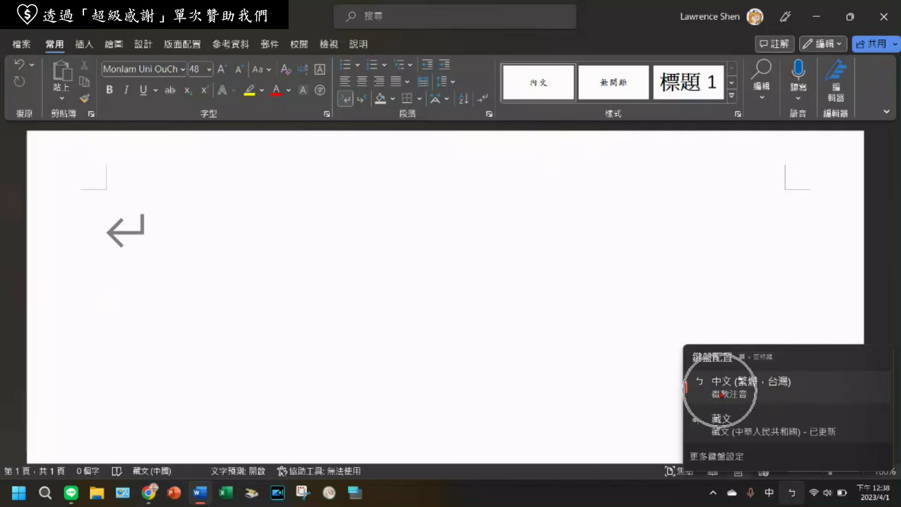
{"action": "left_click", "coordinate": [731, 427]}
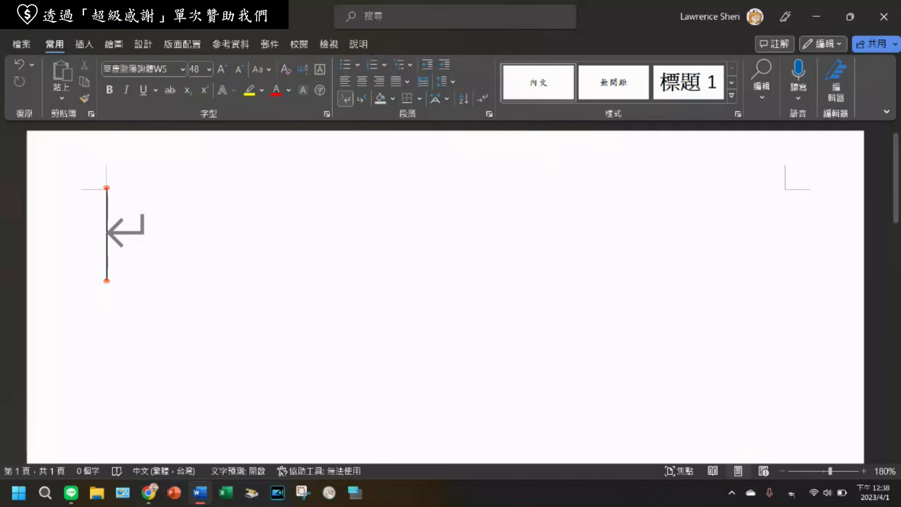
- Write བོད་ཡིག on the empty page as a keyboard test and erase it again
{"action": "type", "text": "བོད"}
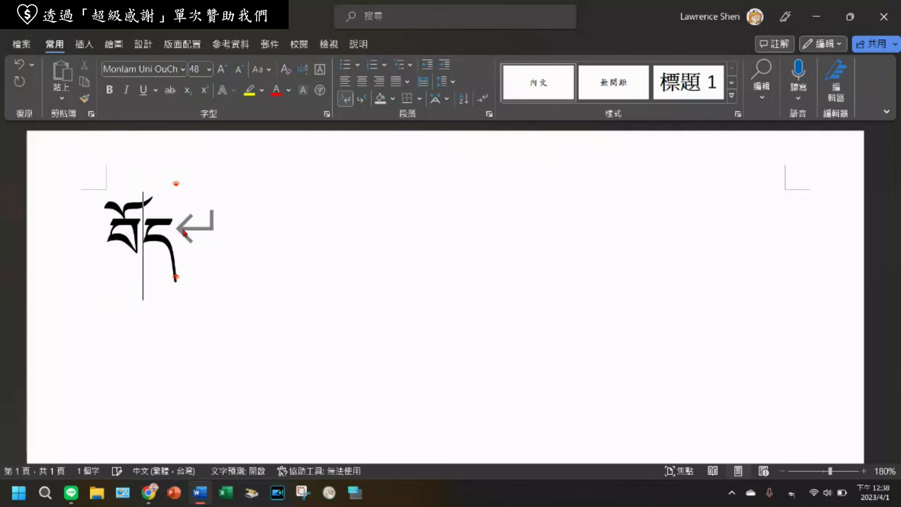
{"action": "type", "text": "་ཡིག"}
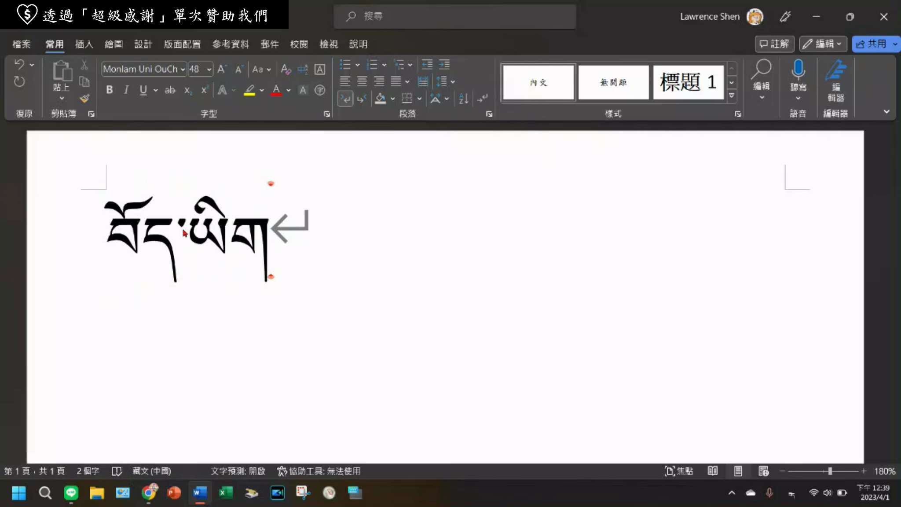
{"action": "key", "text": "BackSpace"}
{"action": "key", "text": "BackSpace"}
{"action": "key", "text": "BackSpace"}
{"action": "key", "text": "BackSpace"}
{"action": "key", "text": "BackSpace"}
{"action": "key", "text": "BackSpace"}
{"action": "key", "text": "BackSpace"}
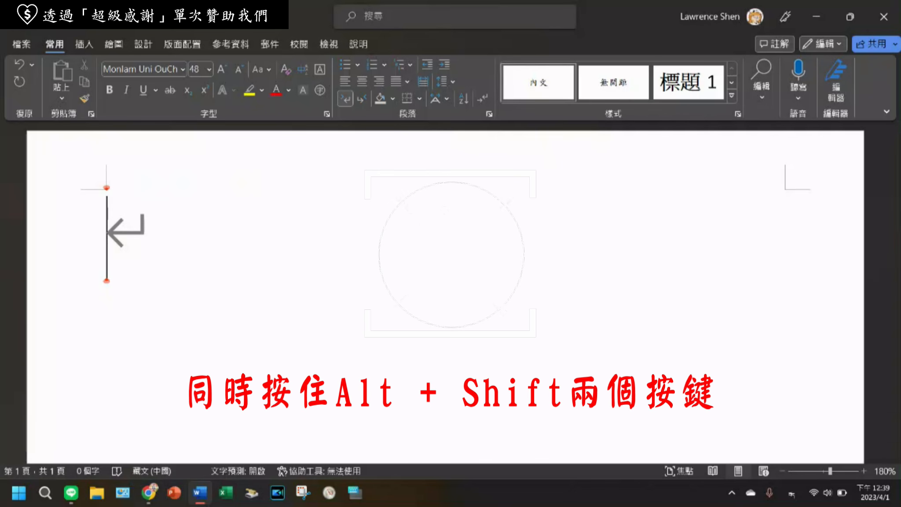
- Toggle the input language repeatedly between Chinese (Traditional, Taiwan) and Tibetan, finishing on Tibetan
{"action": "key", "text": "alt+shift"}
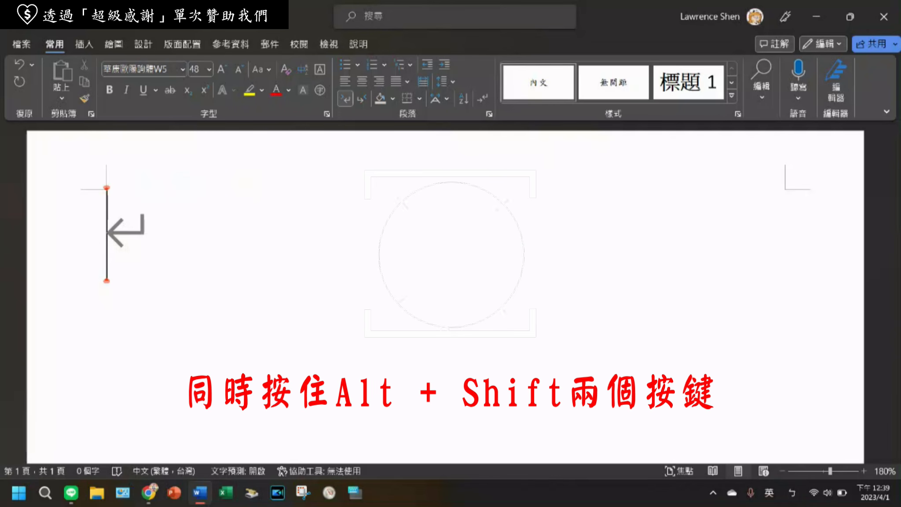
{"action": "key", "text": "alt+shift"}
{"action": "key", "text": "alt+shift"}
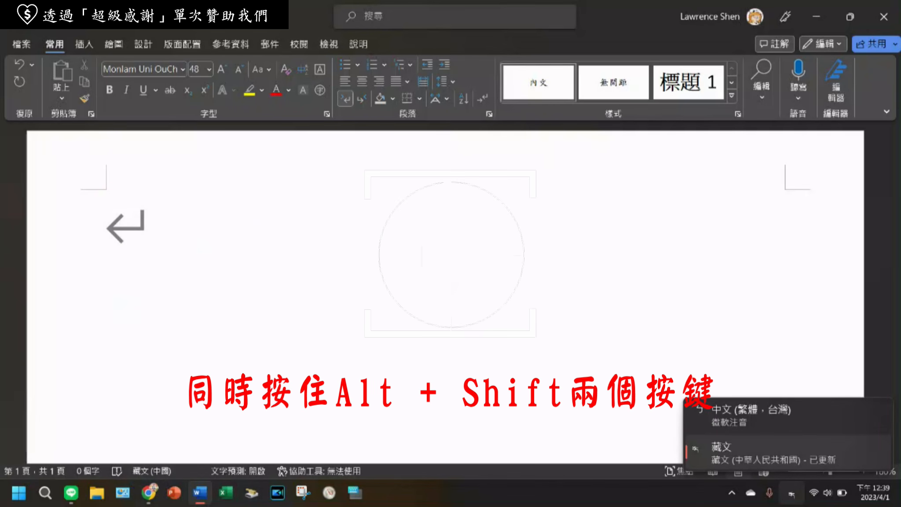
{"action": "key", "text": "alt+shift"}
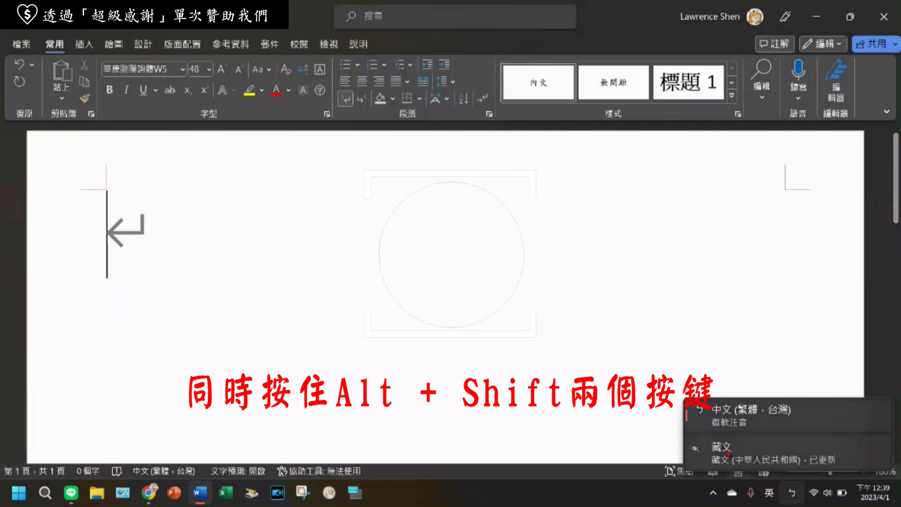
{"action": "key", "text": "alt+shift"}
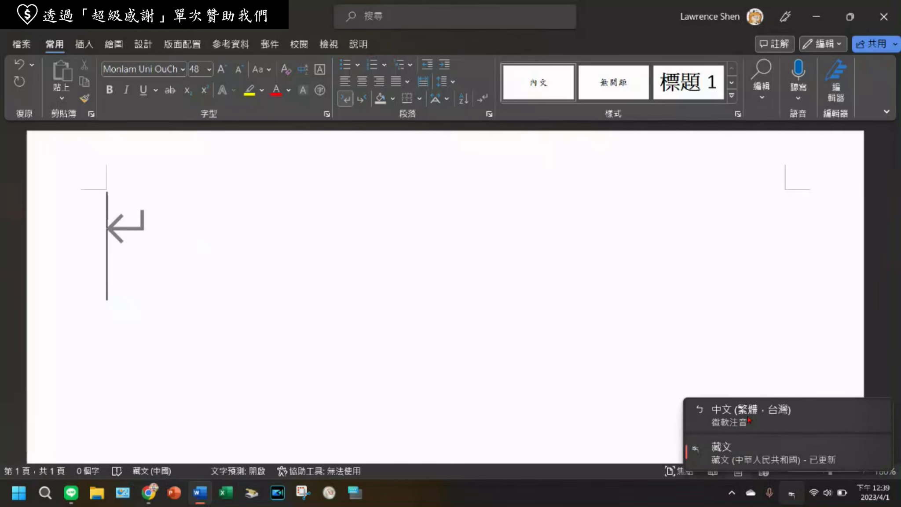
{"action": "key", "text": "alt+shift"}
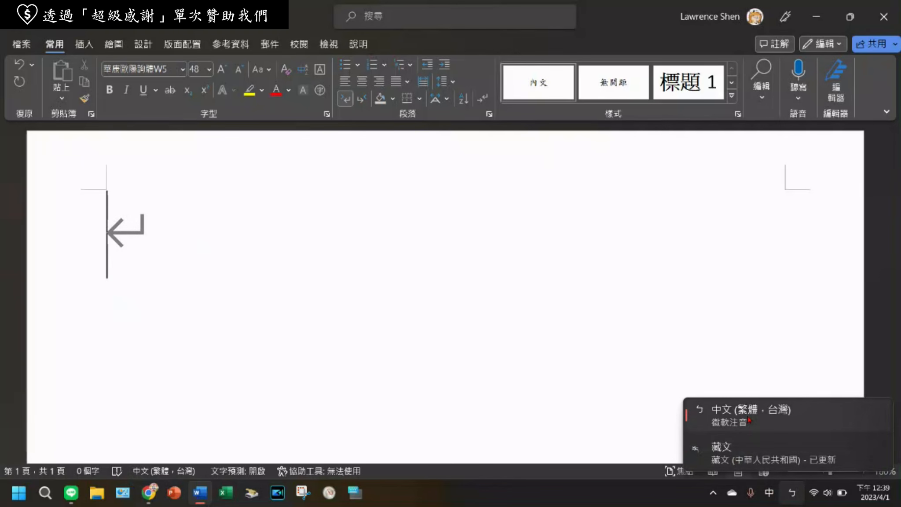
{"action": "key", "text": "alt+shift"}
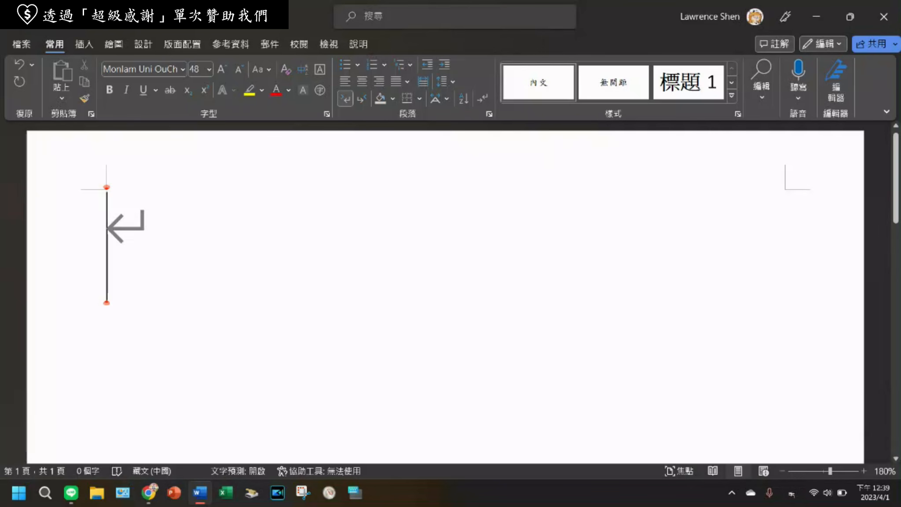
{"action": "key", "text": "alt+shift"}
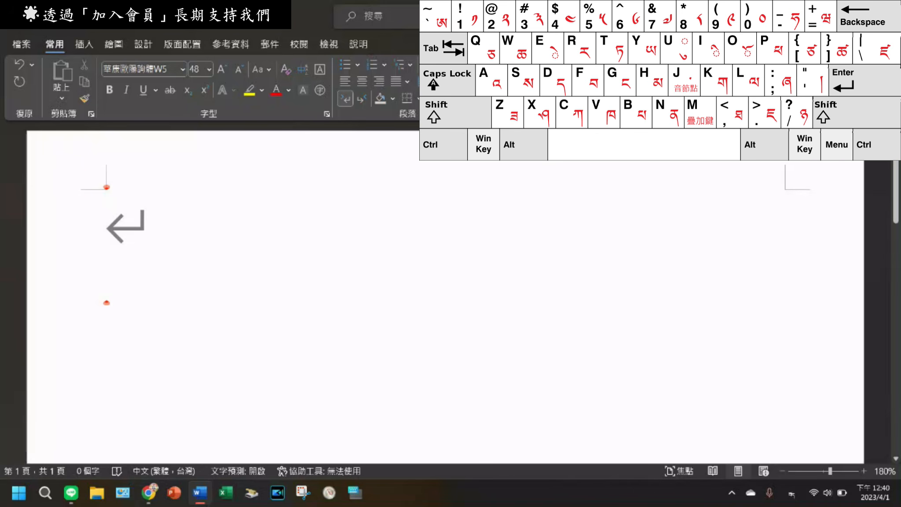
- Enter བོད་ཡིག letter by letter with the Tibetan layout, and clear the whole line
{"action": "type", "text": "བ"}
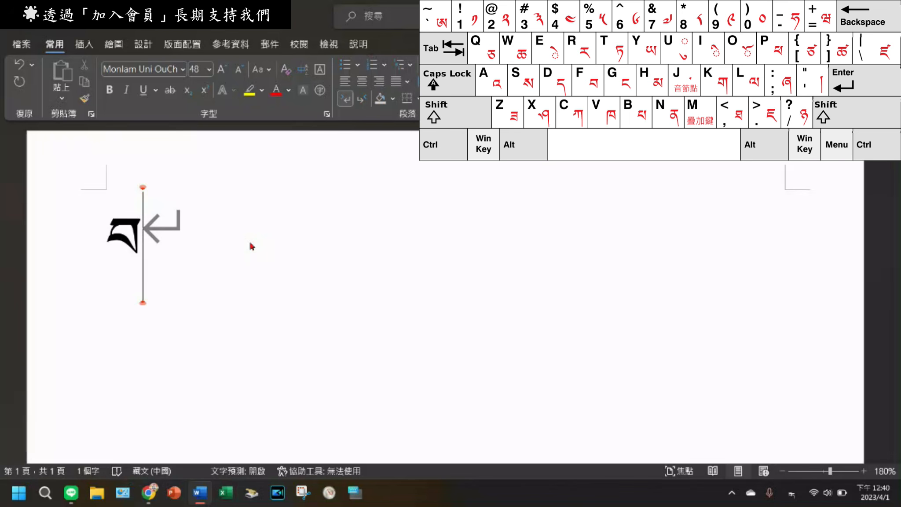
{"action": "type", "text": "ོ"}
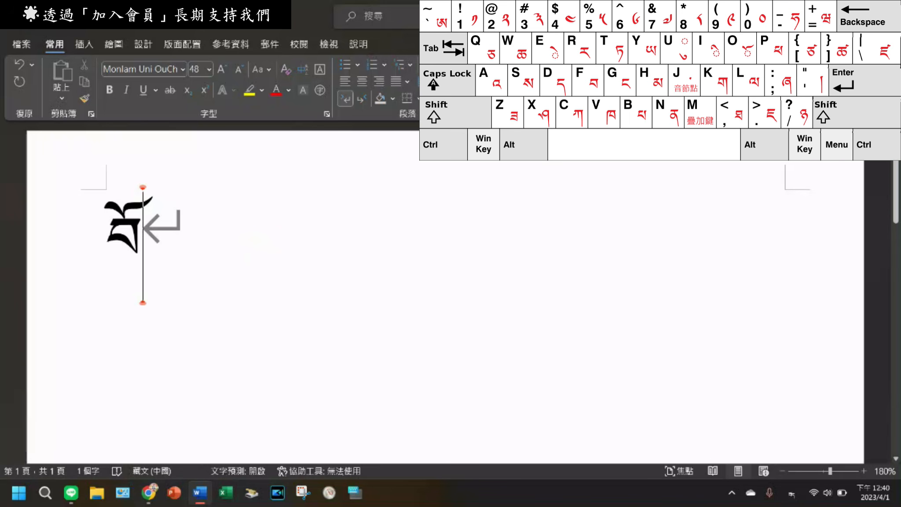
{"action": "type", "text": "ད"}
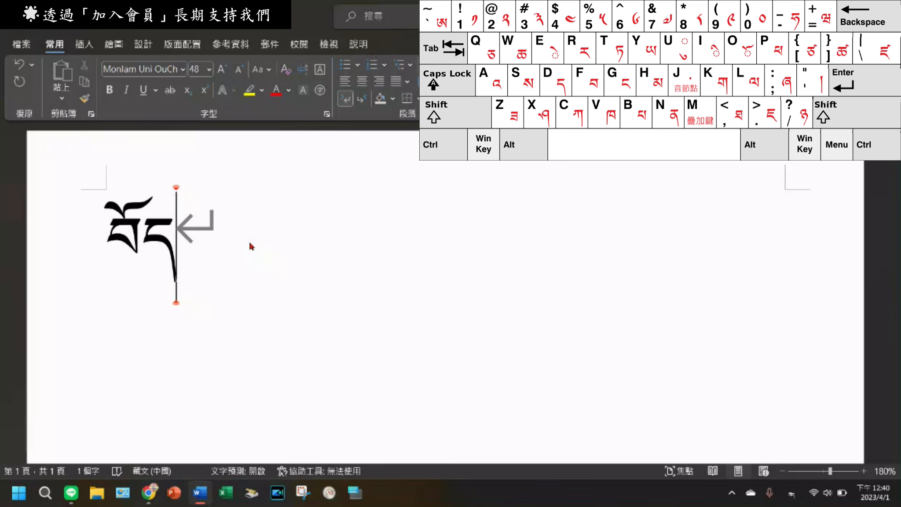
{"action": "type", "text": "་"}
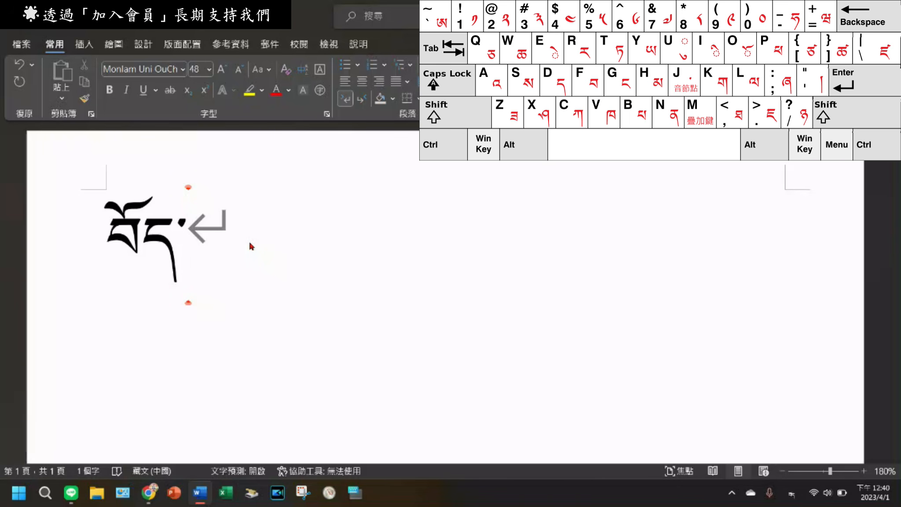
{"action": "type", "text": "ཡ"}
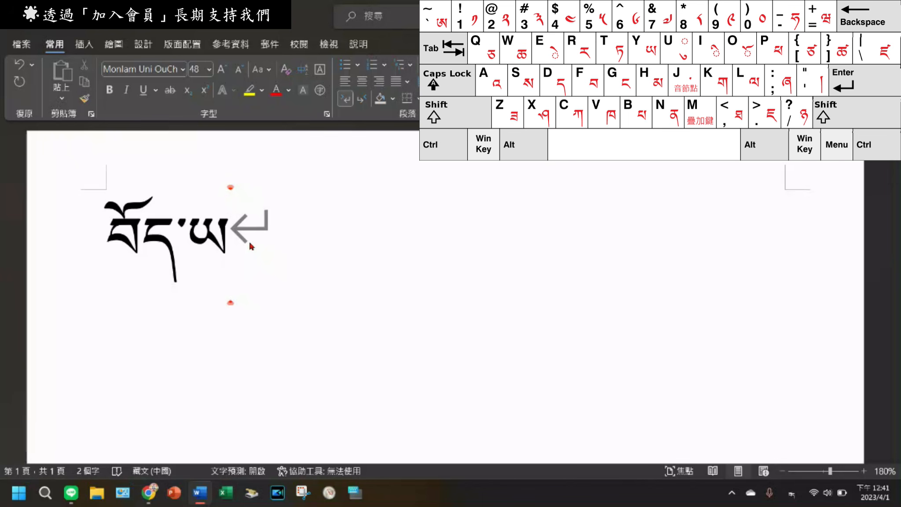
{"action": "type", "text": "ི"}
{"action": "type", "text": "ག"}
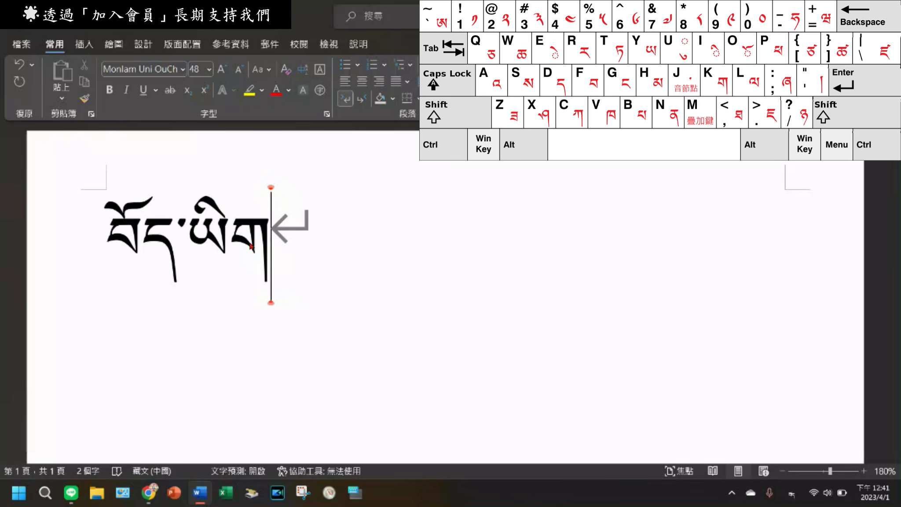
{"action": "left_click", "coordinate": [71, 242]}
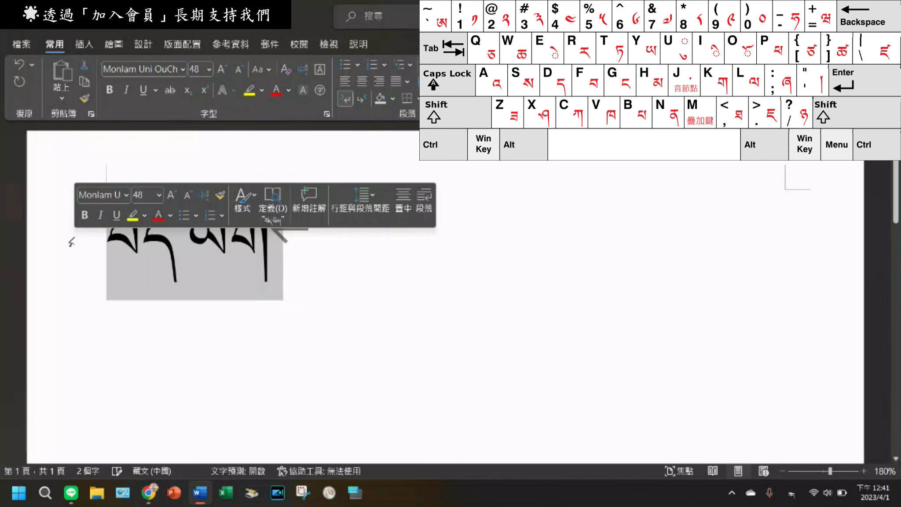
{"action": "key", "text": "BackSpace"}
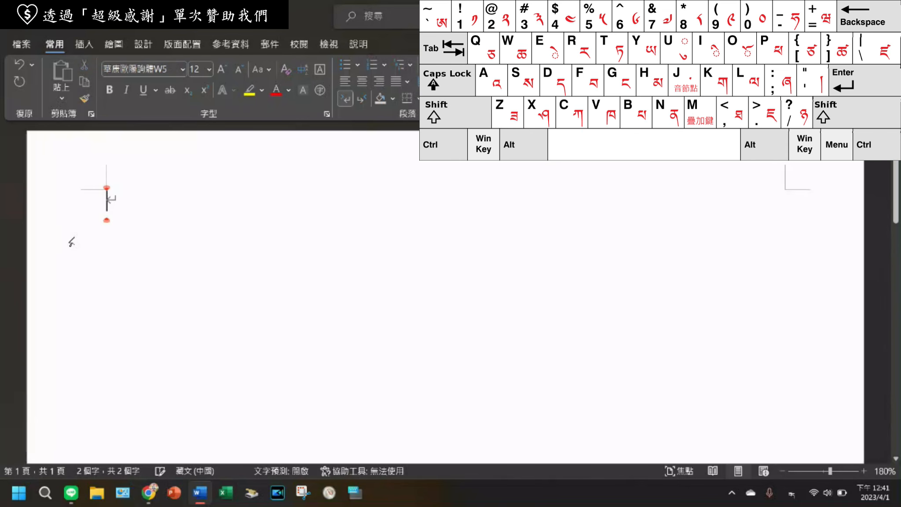
- Enlarge the font size for the empty line to 28
{"action": "left_click", "coordinate": [223, 71]}
{"action": "left_click", "coordinate": [223, 70]}
{"action": "left_click", "coordinate": [224, 71]}
{"action": "left_click", "coordinate": [224, 71]}
{"action": "left_click", "coordinate": [224, 71]}
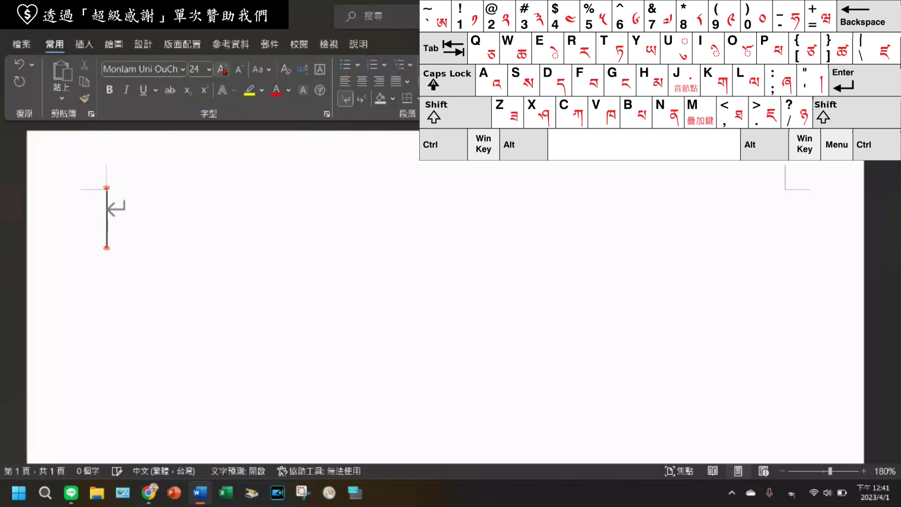
{"action": "left_click", "coordinate": [223, 71]}
{"action": "left_click", "coordinate": [223, 70]}
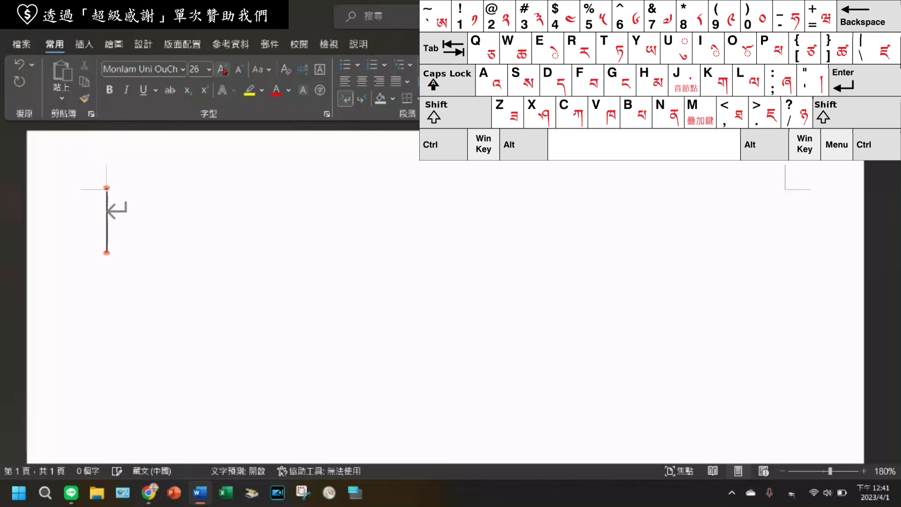
{"action": "left_click", "coordinate": [223, 71]}
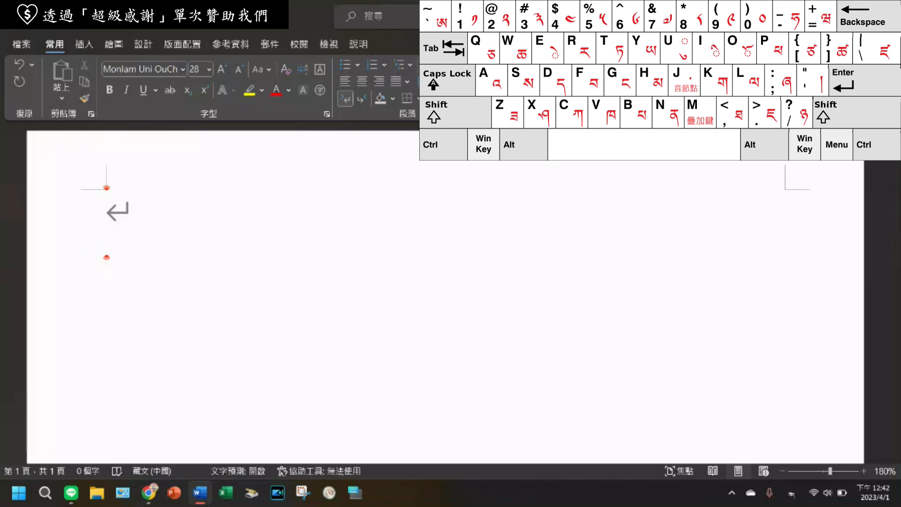
- Write the stacked syllable སྐྱབས་ on the empty page as a practice run and erase it again
{"action": "type", "text": "ས"}
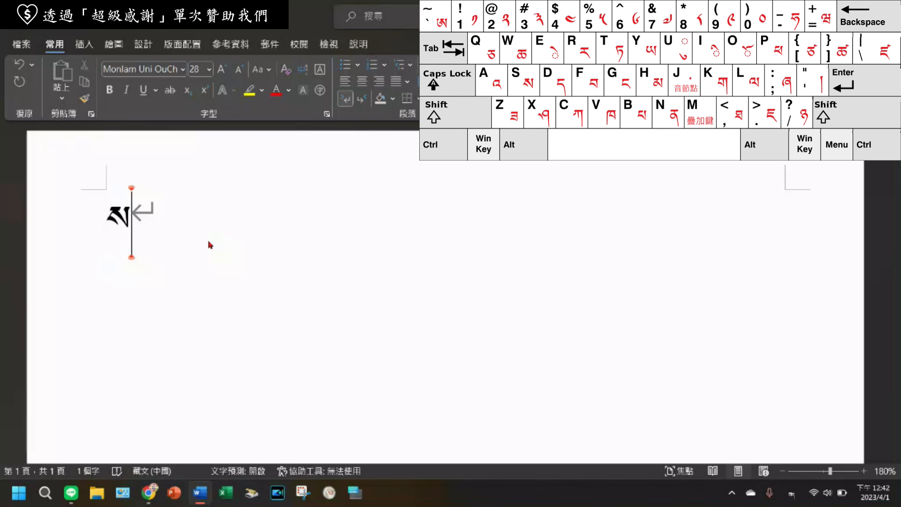
{"action": "type", "text": "mk"}
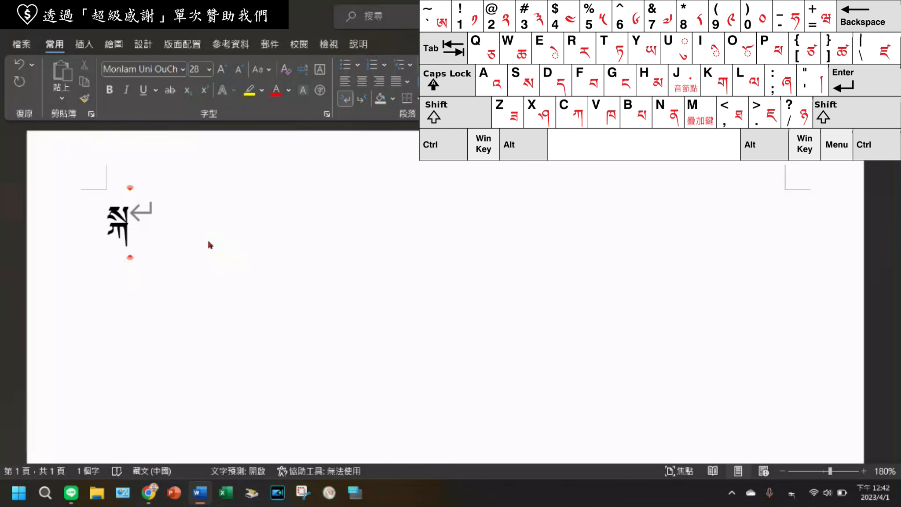
{"action": "type", "text": "ུ"}
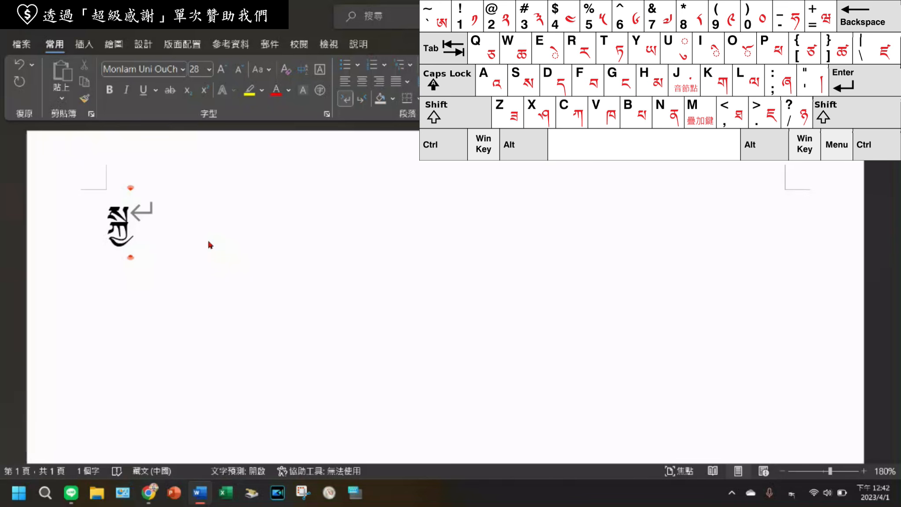
{"action": "type", "text": "བ"}
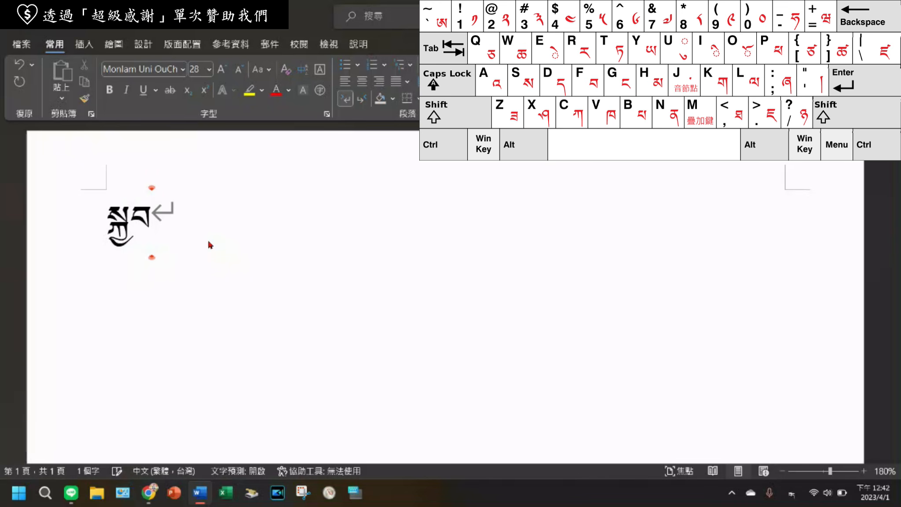
{"action": "type", "text": "ས"}
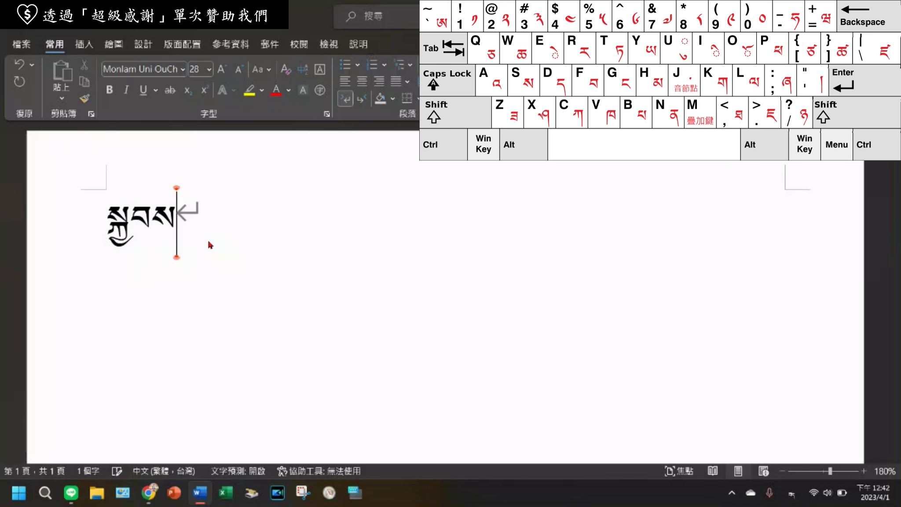
{"action": "type", "text": "་"}
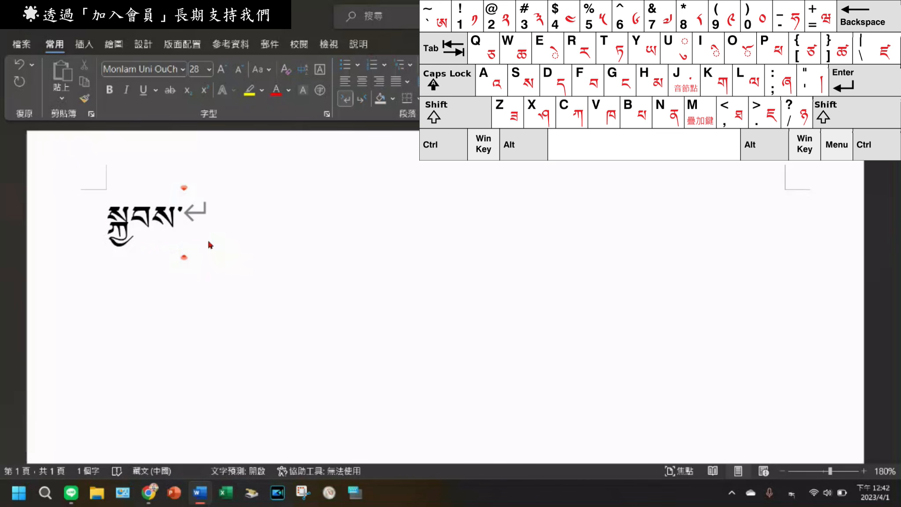
{"action": "key", "text": "BackSpace"}
{"action": "key", "text": "BackSpace"}
{"action": "key", "text": "BackSpace"}
{"action": "key", "text": "BackSpace"}
{"action": "key", "text": "BackSpace"}
{"action": "key", "text": "BackSpace"}
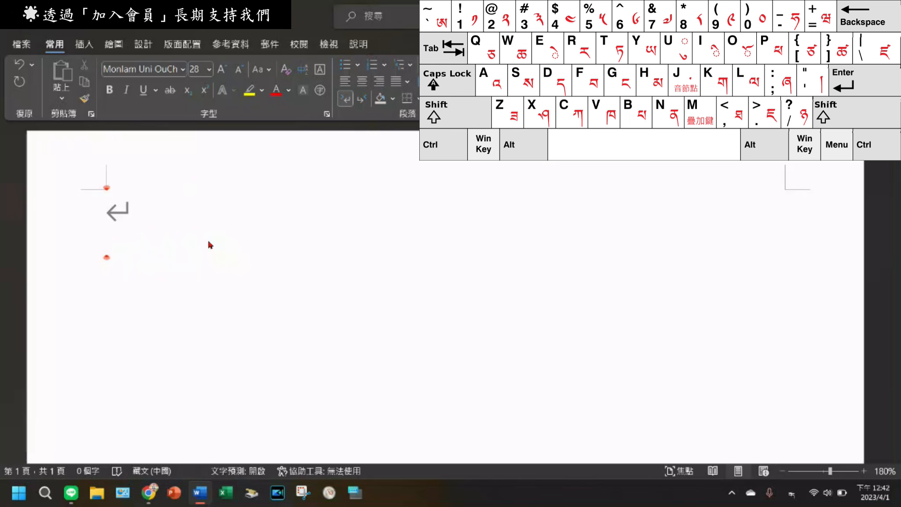
- Write the syllable སྐྱབས་ on the first line, stacking ས, ཀ and ཡ and ending with the syllable dot
{"action": "type", "text": "ས"}
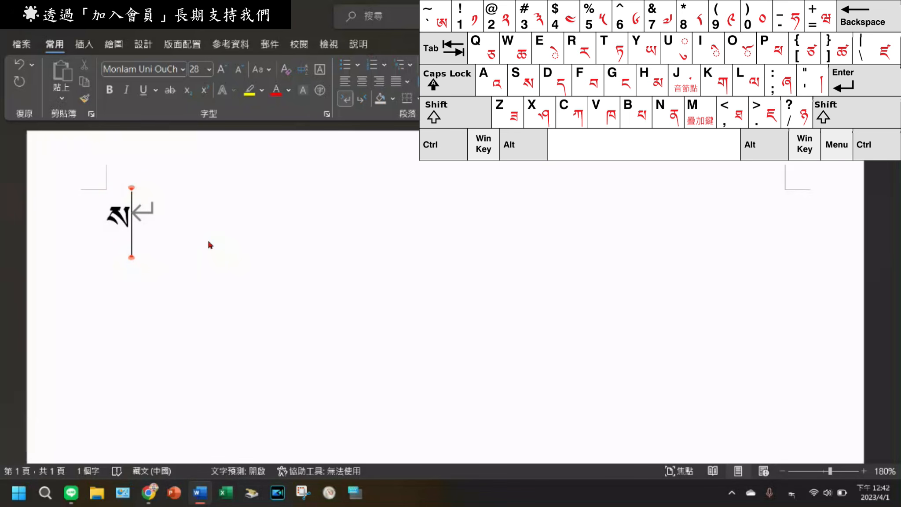
{"action": "type", "text": "ྐ"}
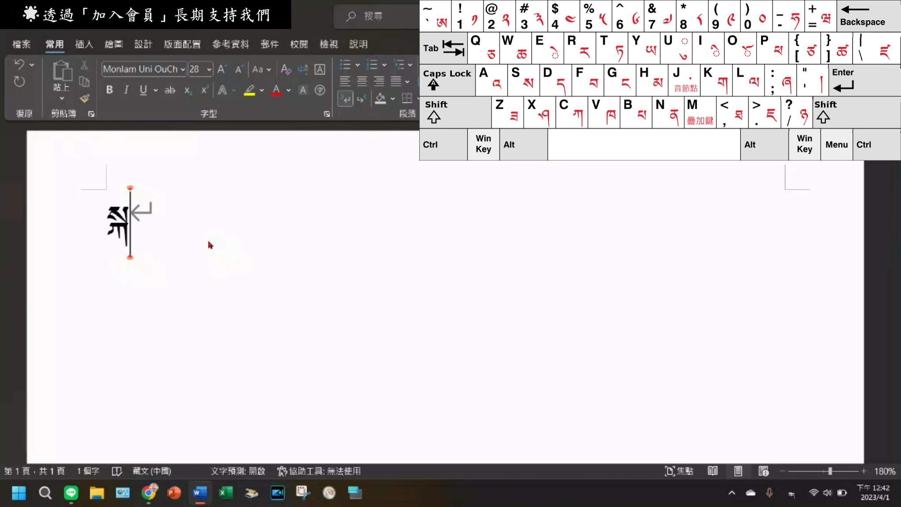
{"action": "type", "text": "ྱ"}
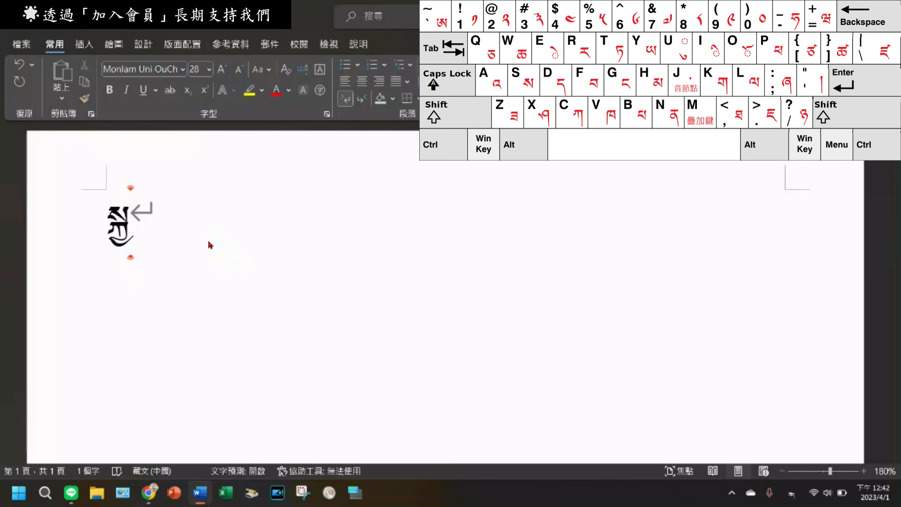
{"action": "type", "text": "བ"}
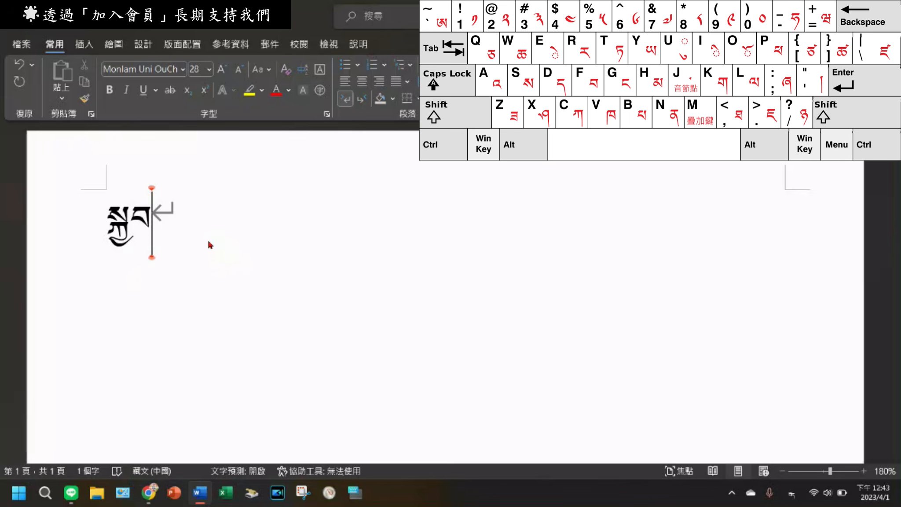
{"action": "type", "text": "ས"}
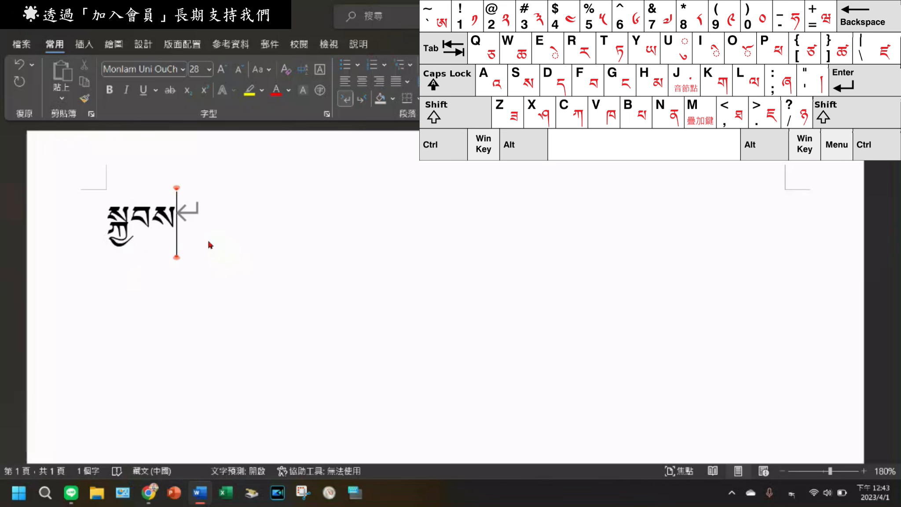
{"action": "type", "text": "་"}
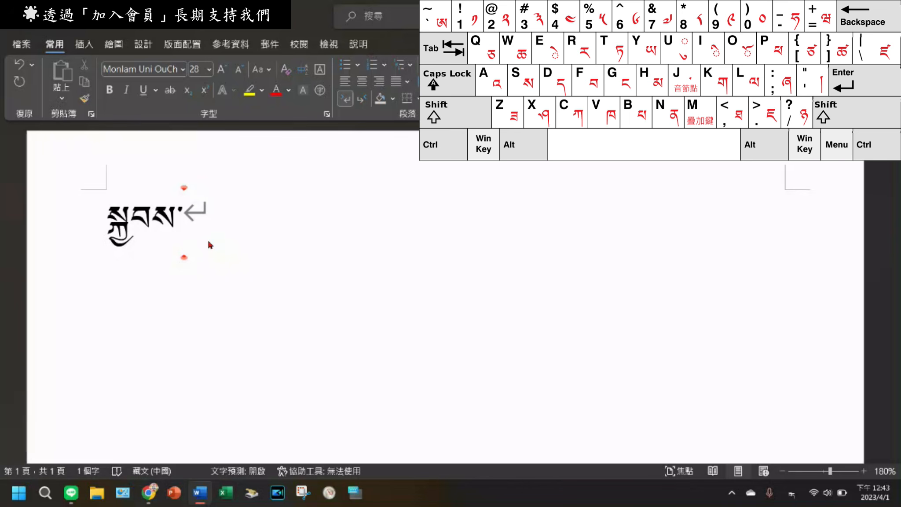
- Append the syllable འགྲོ་ to the first line, stacking ར under ག and adding the o vowel
{"action": "type", "text": "འ"}
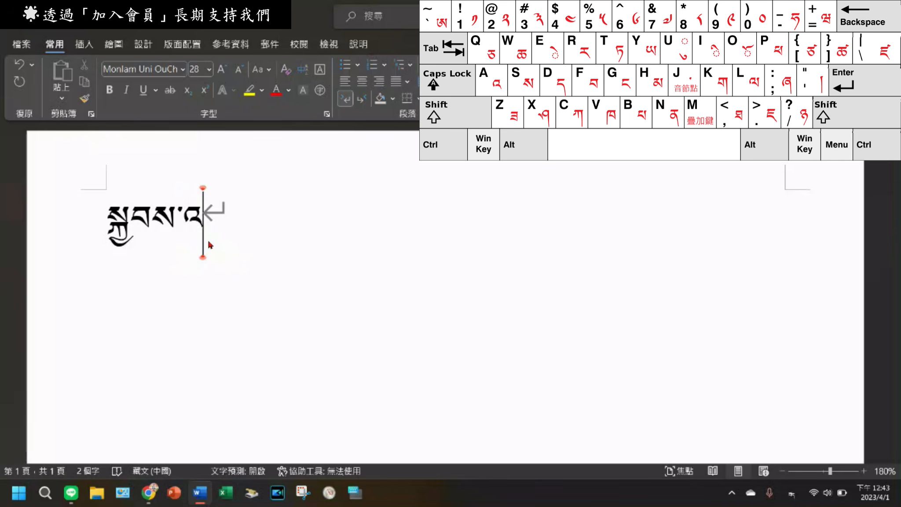
{"action": "type", "text": "ག"}
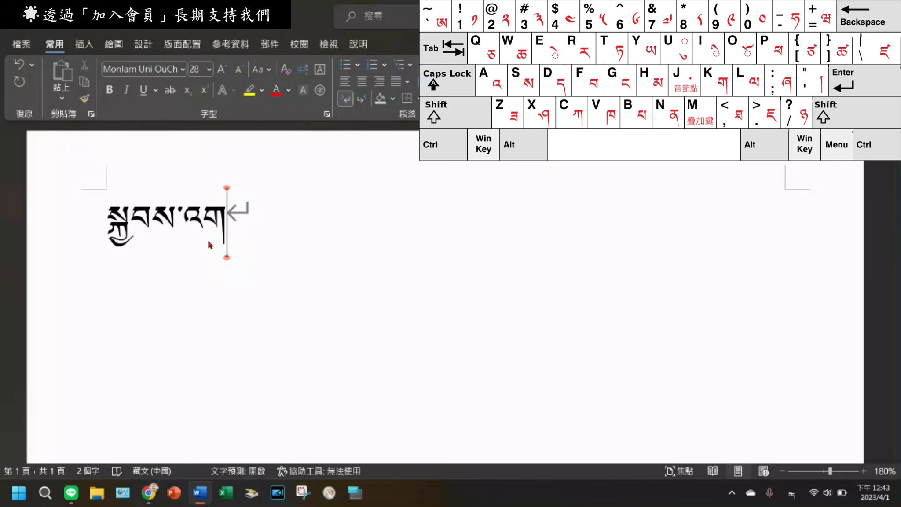
{"action": "type", "text": "ྲ"}
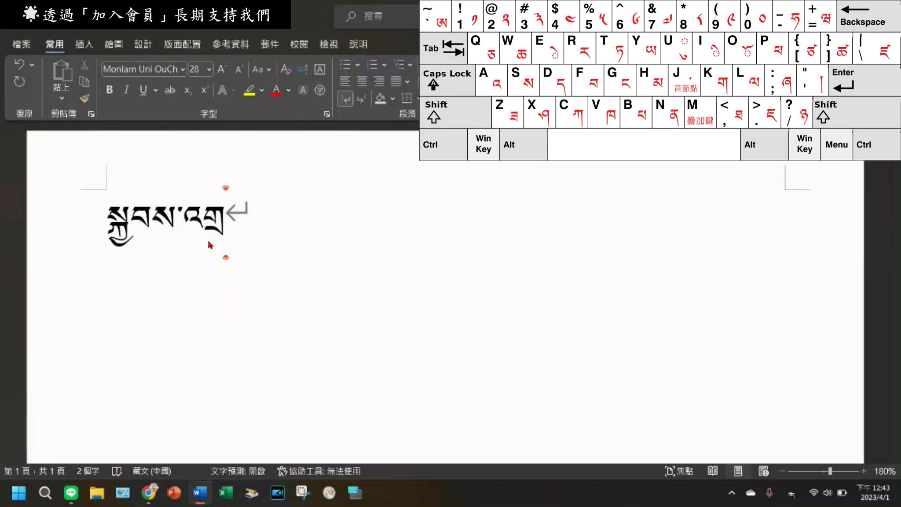
{"action": "type", "text": "ོ"}
{"action": "type", "text": "་"}
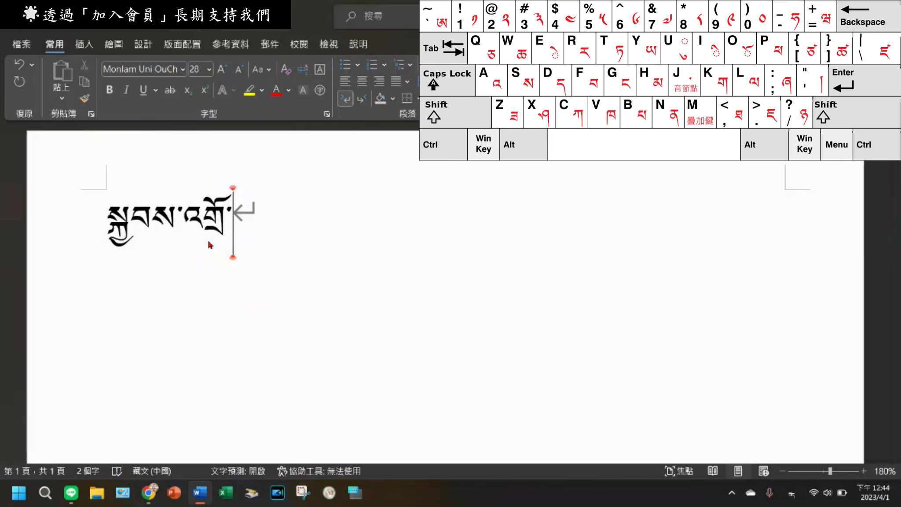
- Continue the first line with the syllable སེམས་, including its closing syllable dot
{"action": "type", "text": "ས"}
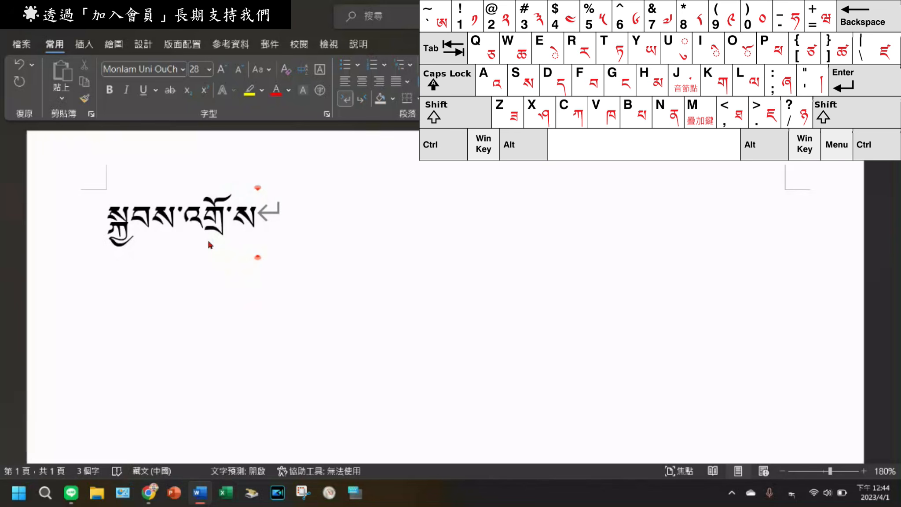
{"action": "type", "text": "ེམ"}
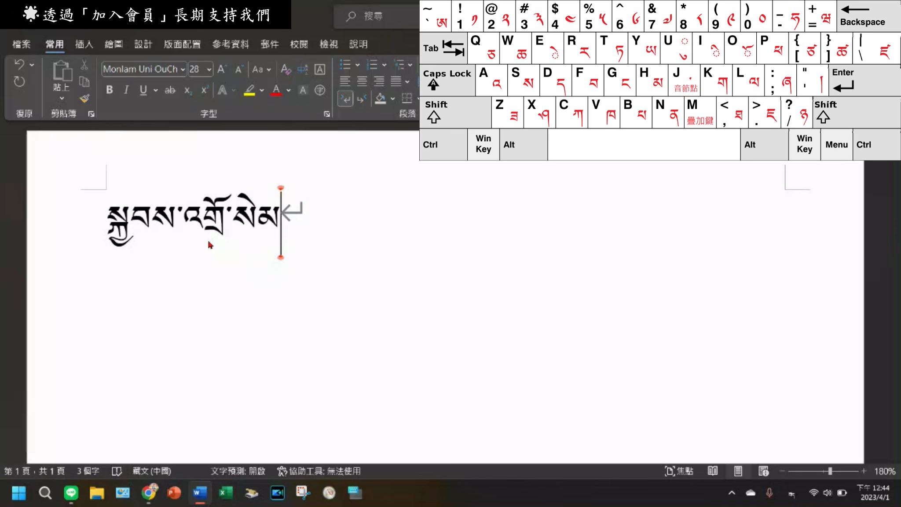
{"action": "type", "text": "ས"}
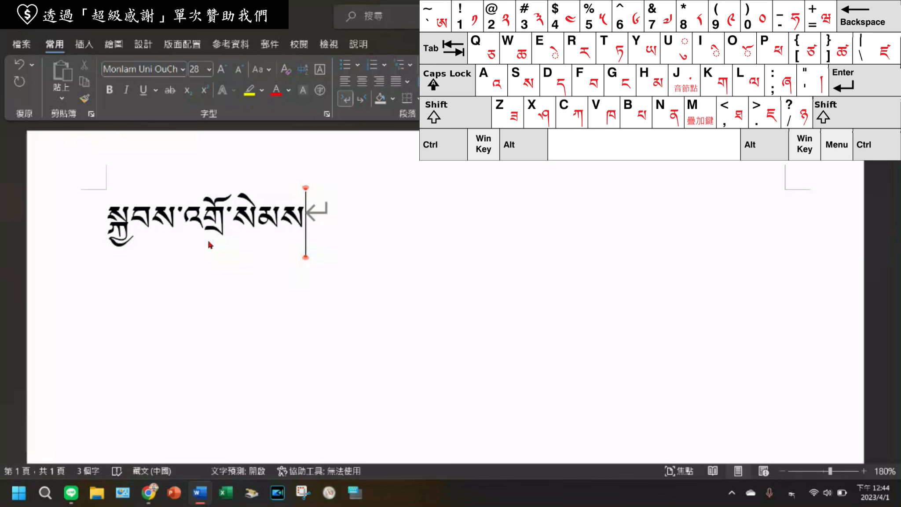
{"action": "type", "text": "་"}
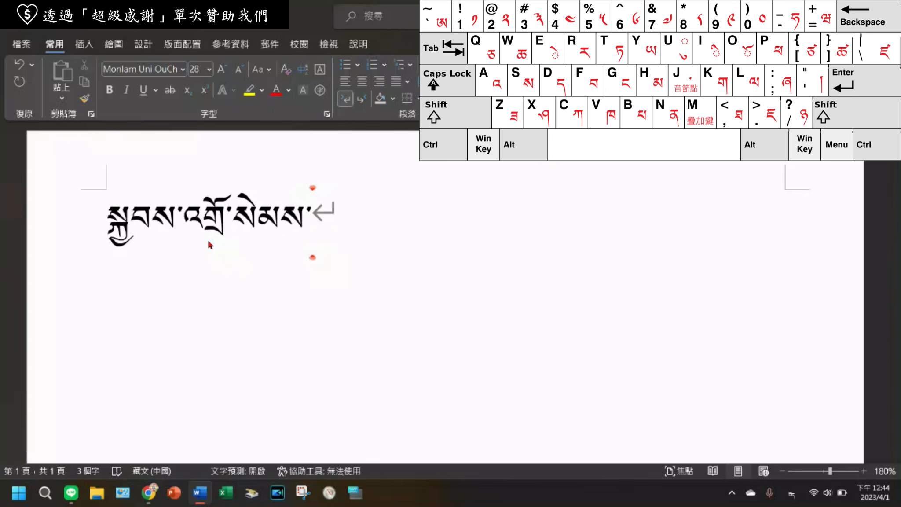
- Complete the first line with the stacked syllable བསྐྱེད and the closing stroke །
{"action": "type", "text": "མ"}
{"action": "key", "text": "BackSpace"}
{"action": "type", "text": "བ"}
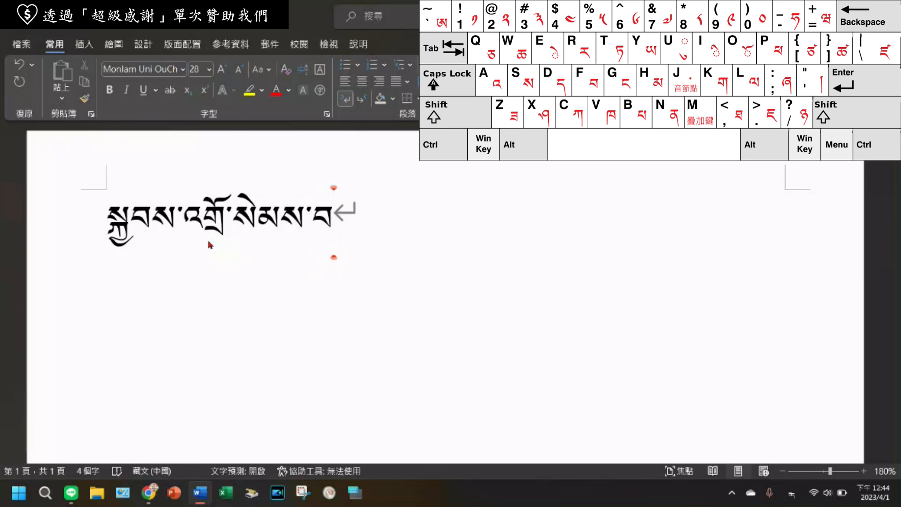
{"action": "type", "text": "ས"}
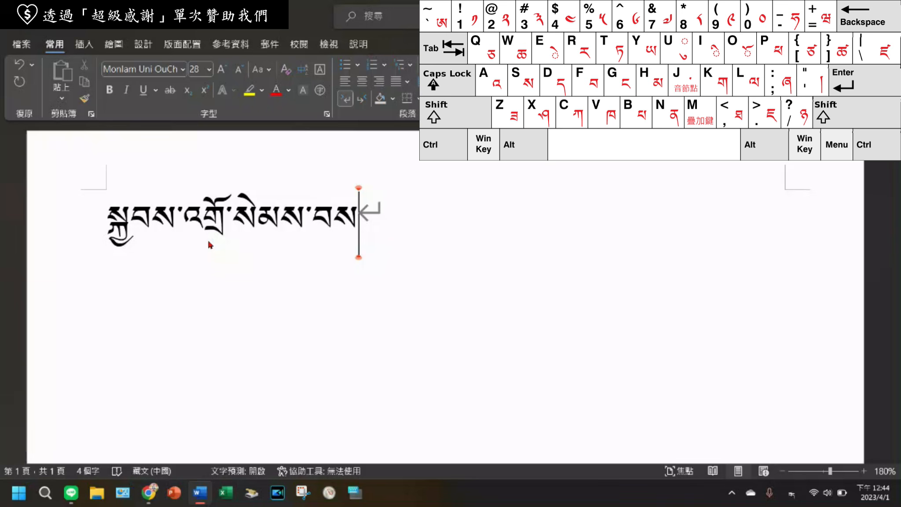
{"action": "type", "text": "ྐ"}
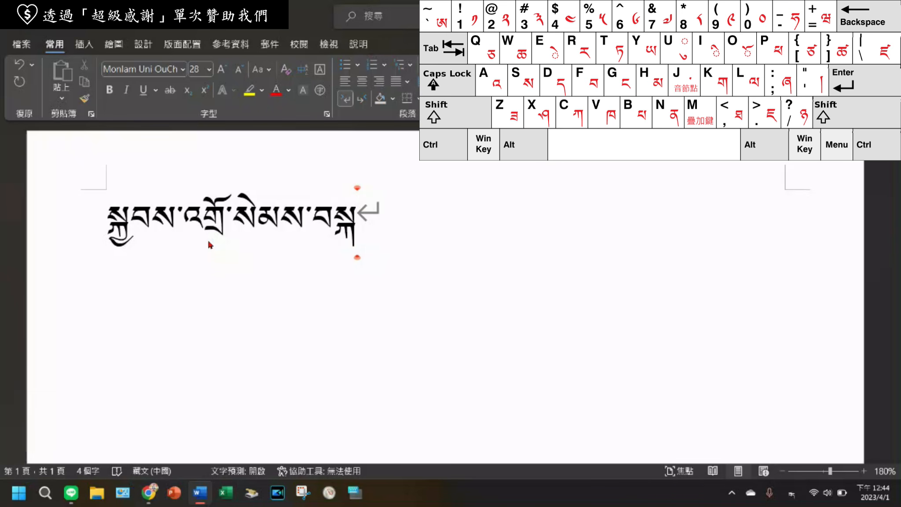
{"action": "type", "text": "ྱ"}
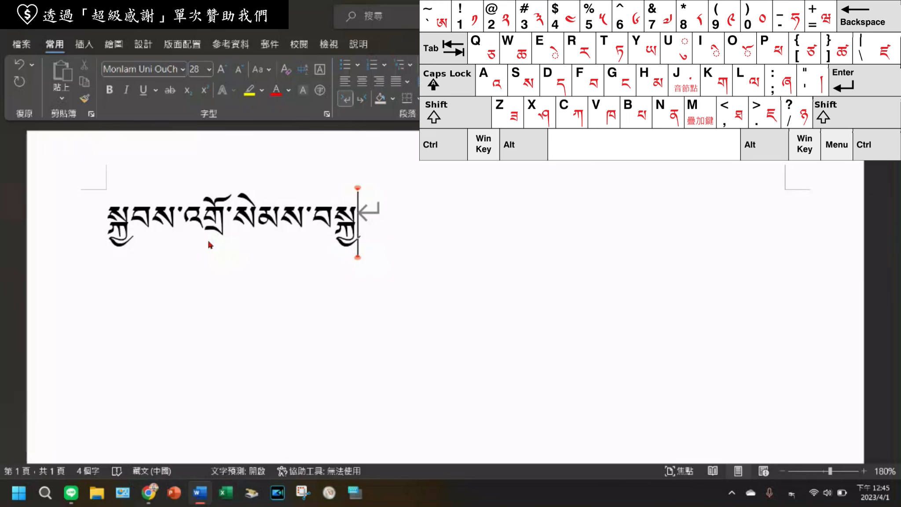
{"action": "type", "text": "ི"}
{"action": "type", "text": "ད"}
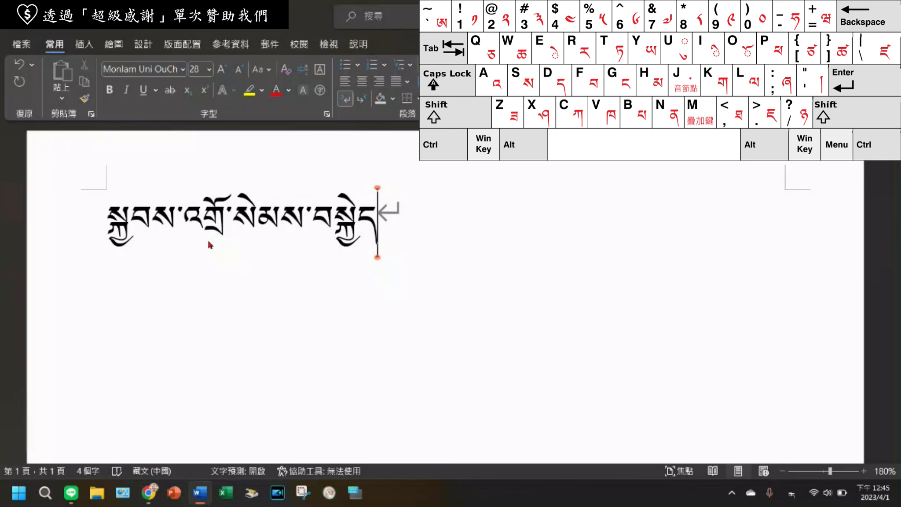
{"action": "type", "text": "།"}
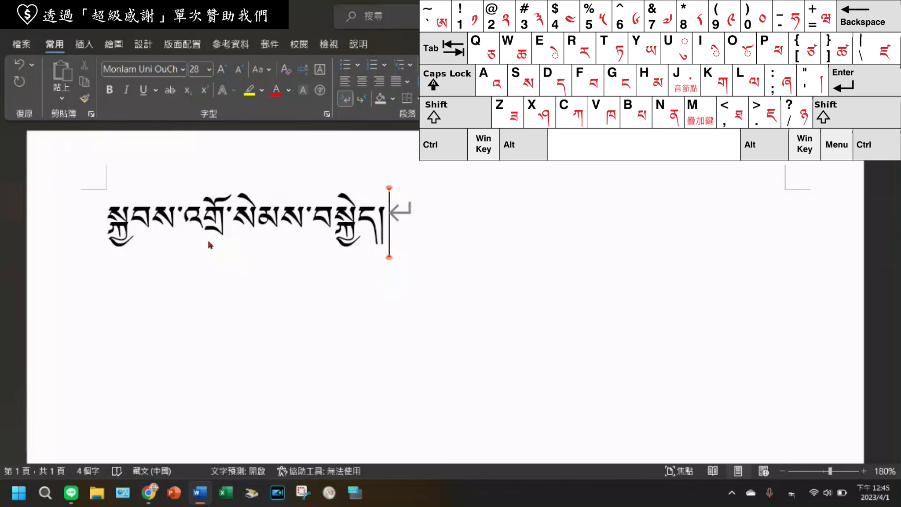
- Start a new paragraph below the finished line and write the syllable སངས་ in it
{"action": "key", "text": "Return"}
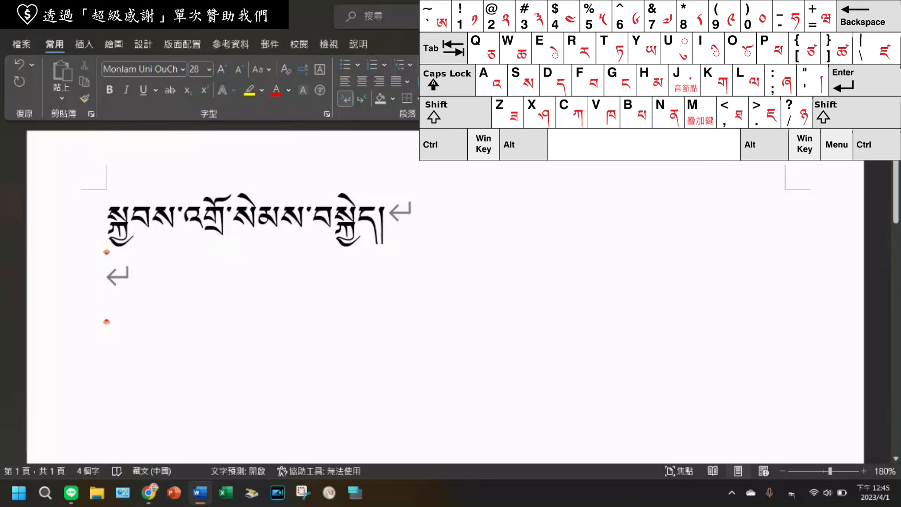
{"action": "scroll", "coordinate": [171, 241], "scroll_direction": "down", "scroll_amount": 1}
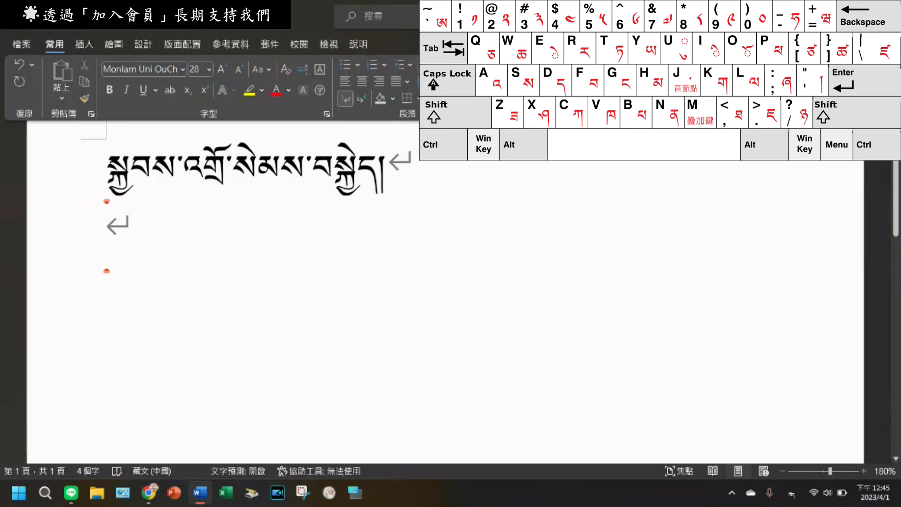
{"action": "type", "text": "སང"}
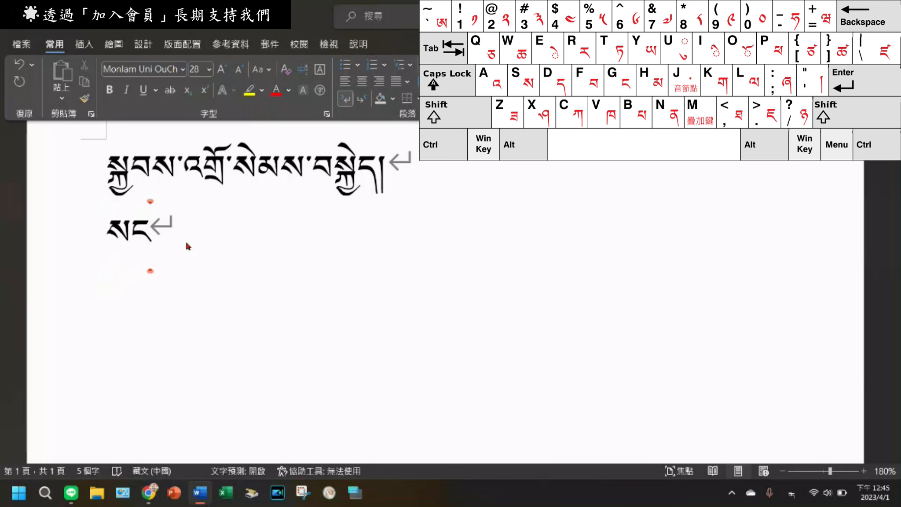
{"action": "type", "text": "ས"}
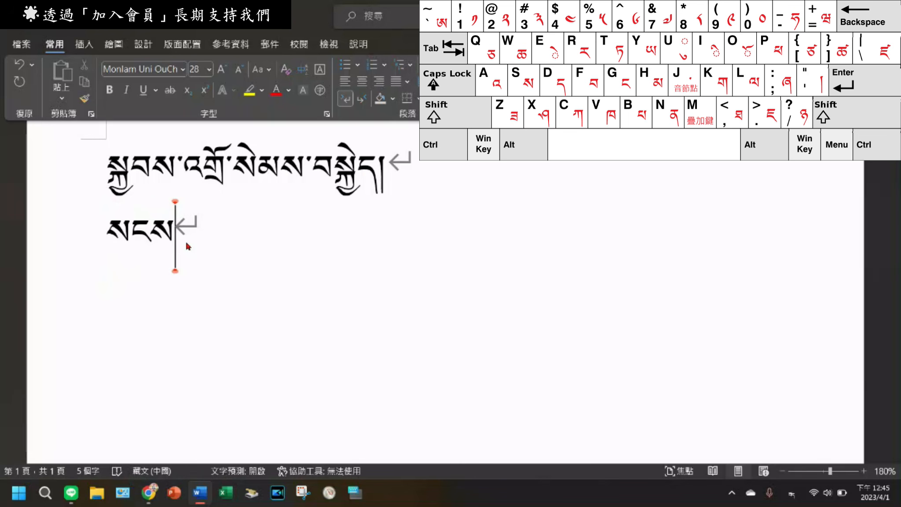
{"action": "type", "text": "་"}
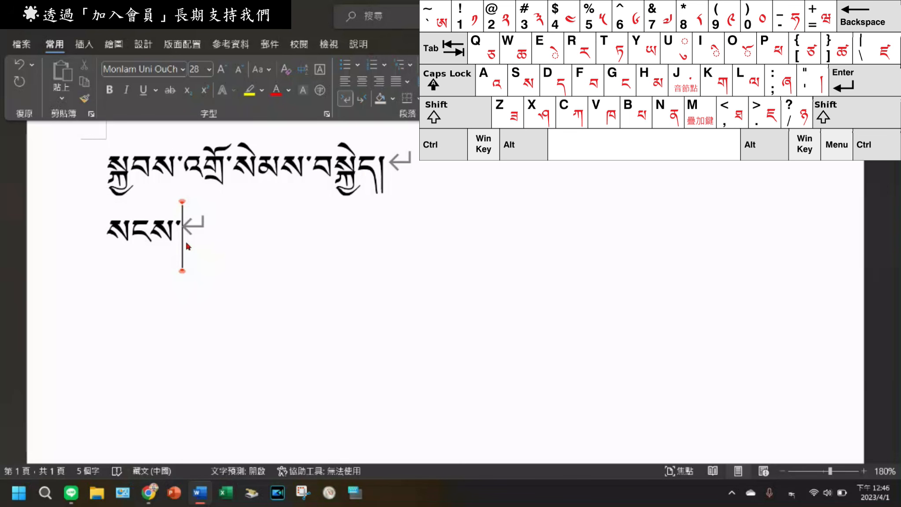
- Continue the second line with the syllables རྒྱས་ཆོས་, stacking ར, ག and ཡ in the first one
{"action": "type", "text": "ར"}
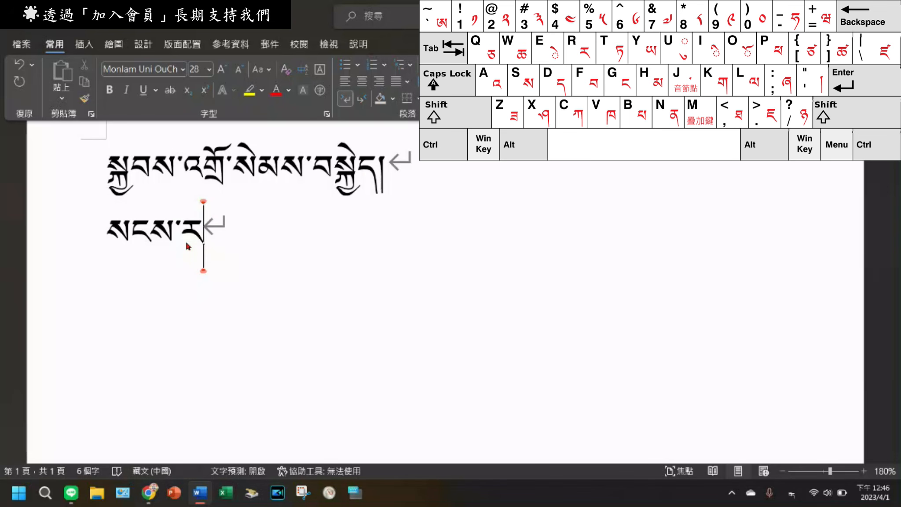
{"action": "type", "text": "ྐ"}
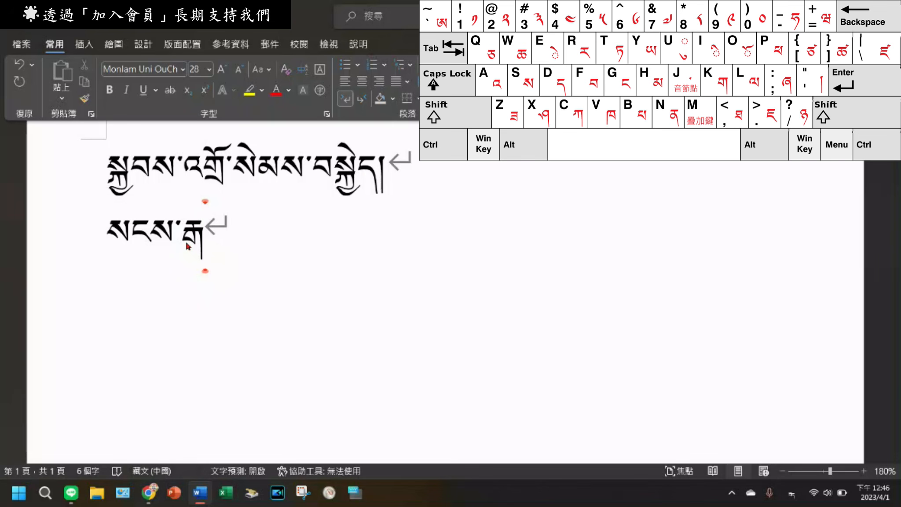
{"action": "type", "text": "ྱས་"}
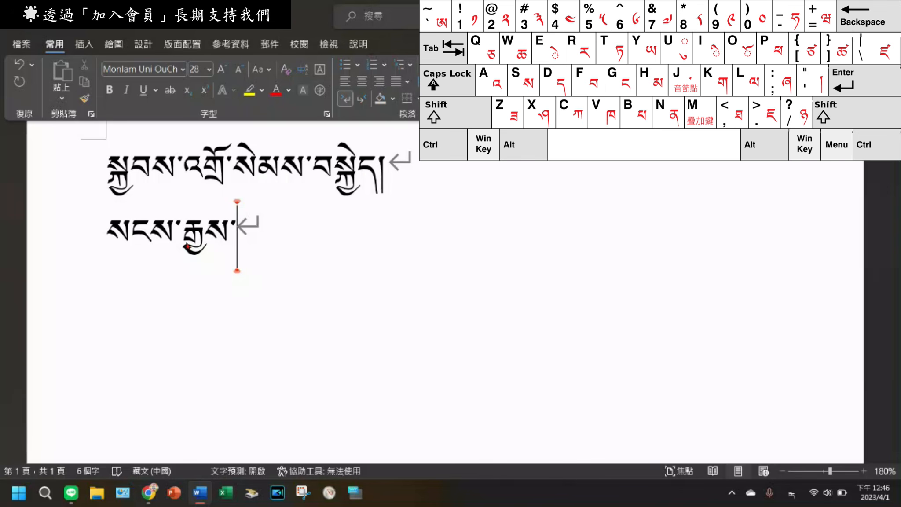
{"action": "type", "text": "ཚ"}
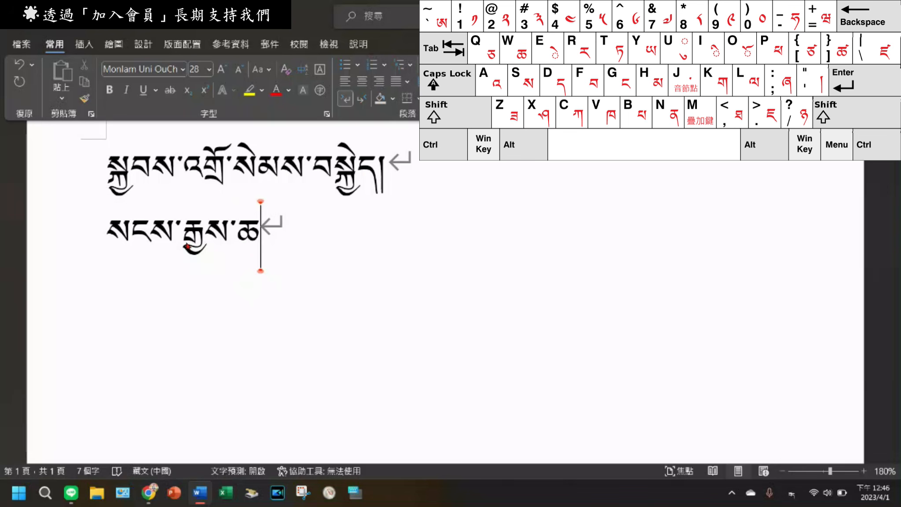
{"action": "type", "text": "ོས་"}
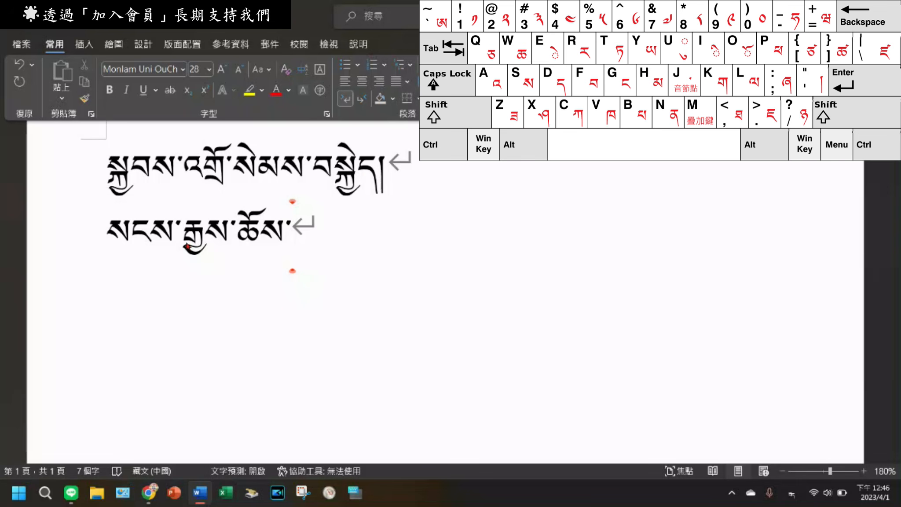
- Append the syllables དང་ཚོགས་ to the second line, including their syllable dots
{"action": "type", "text": "དང"}
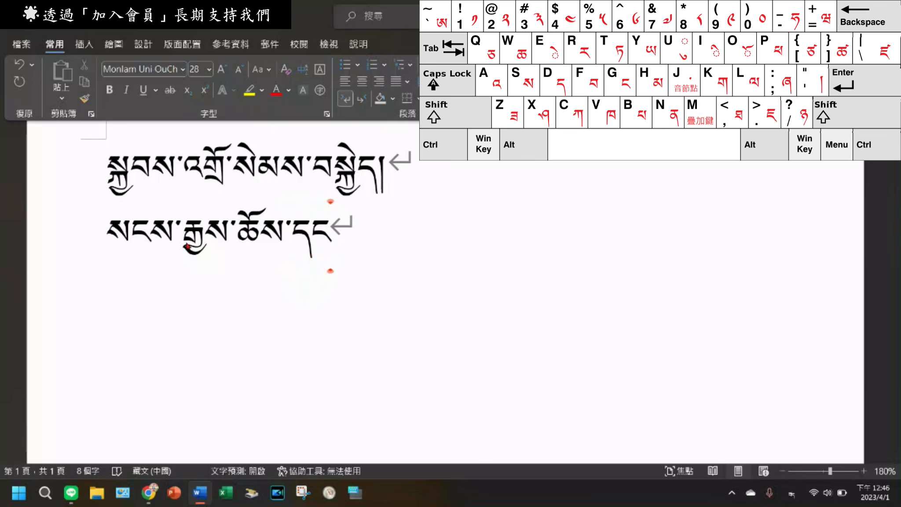
{"action": "type", "text": "་"}
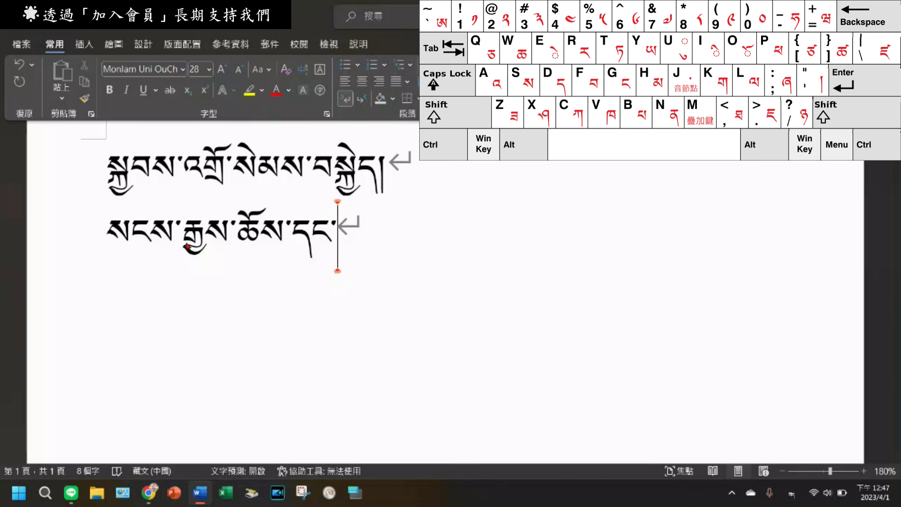
{"action": "type", "text": "ཚ"}
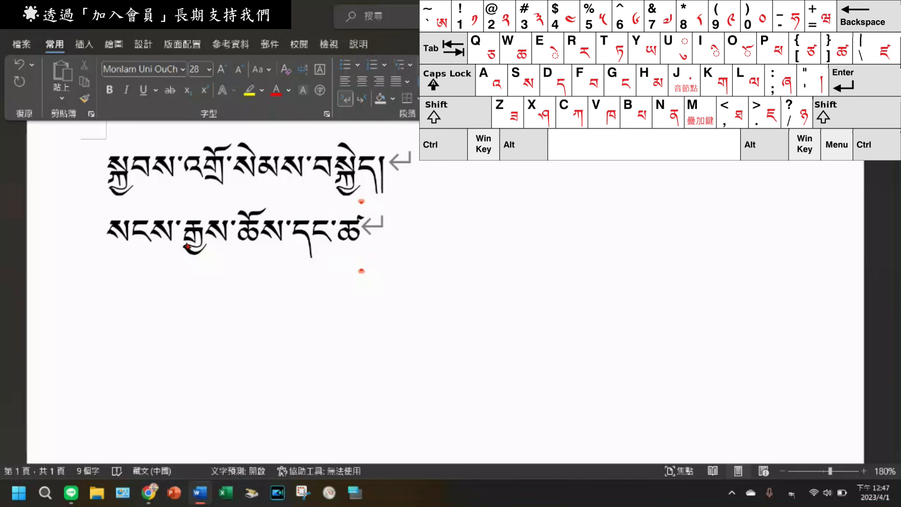
{"action": "type", "text": "ོག"}
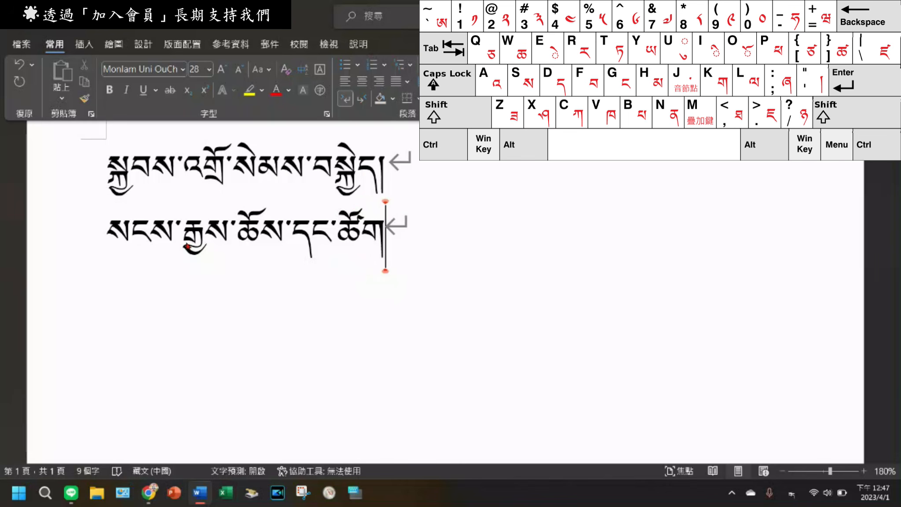
{"action": "type", "text": "ས"}
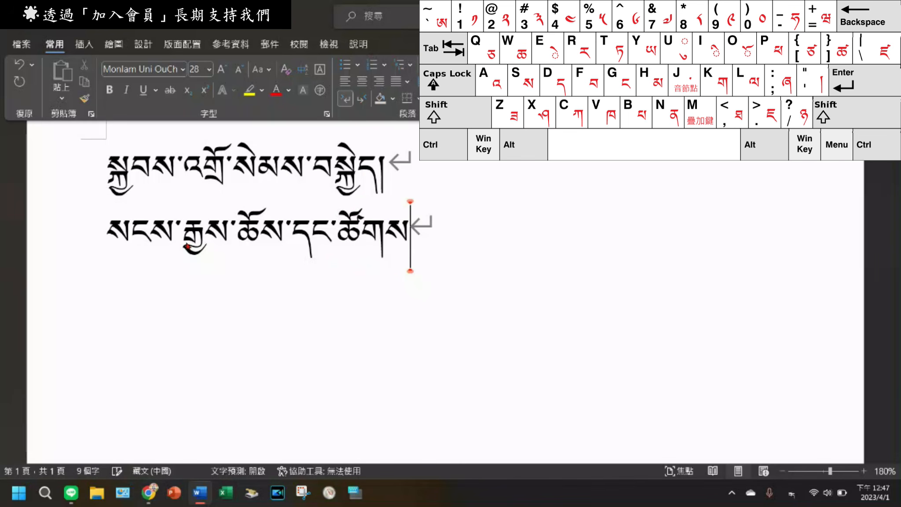
{"action": "type", "text": "་"}
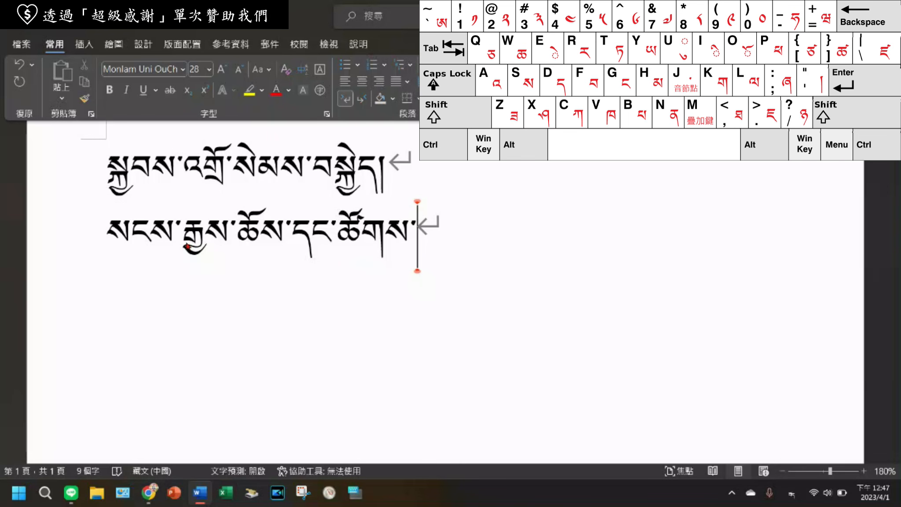
- Add the syllables ཀྱི་མཆོག་ to the second line, stacking ཡ under ཀ in the first one
{"action": "type", "text": "ཀ"}
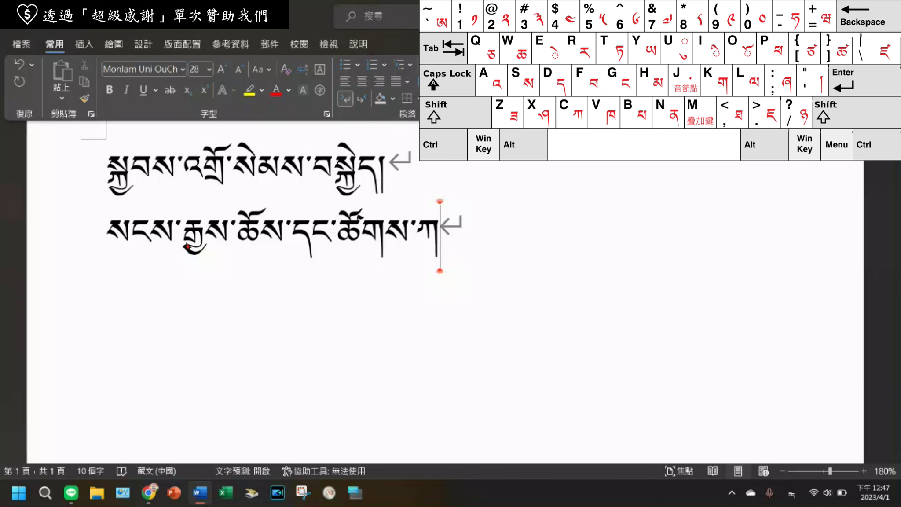
{"action": "type", "text": "ྱ"}
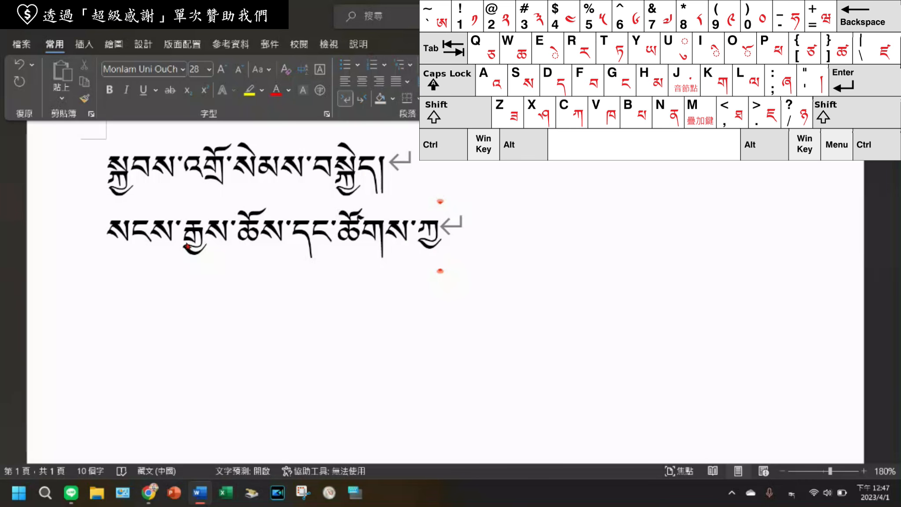
{"action": "type", "text": "ི་"}
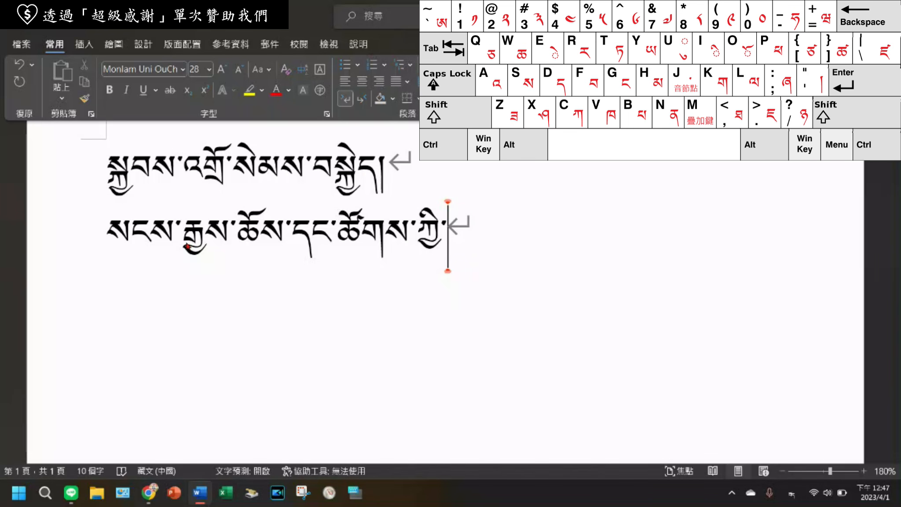
{"action": "type", "text": "མ"}
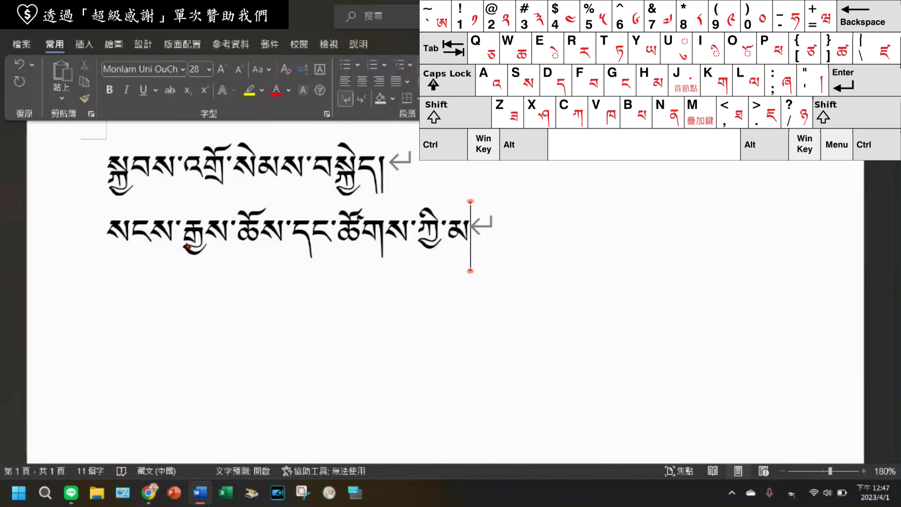
{"action": "type", "text": "ཚ"}
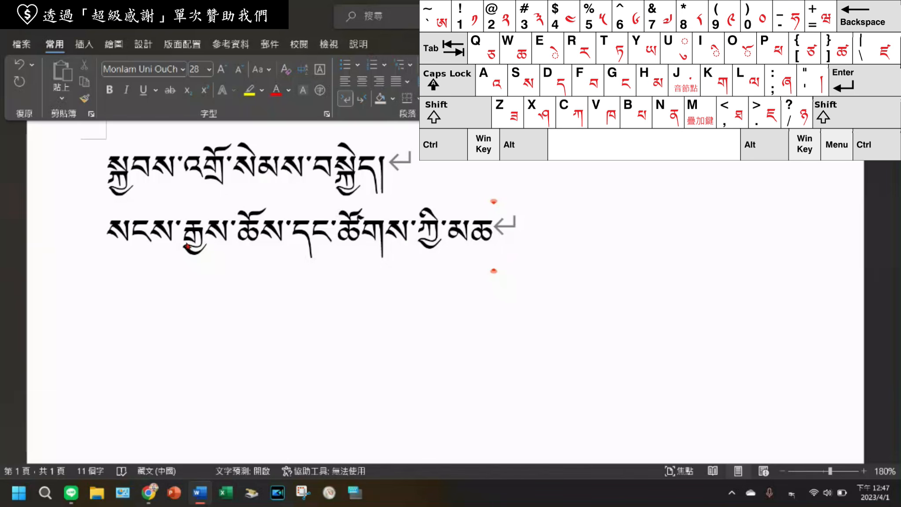
{"action": "type", "text": "ོག"}
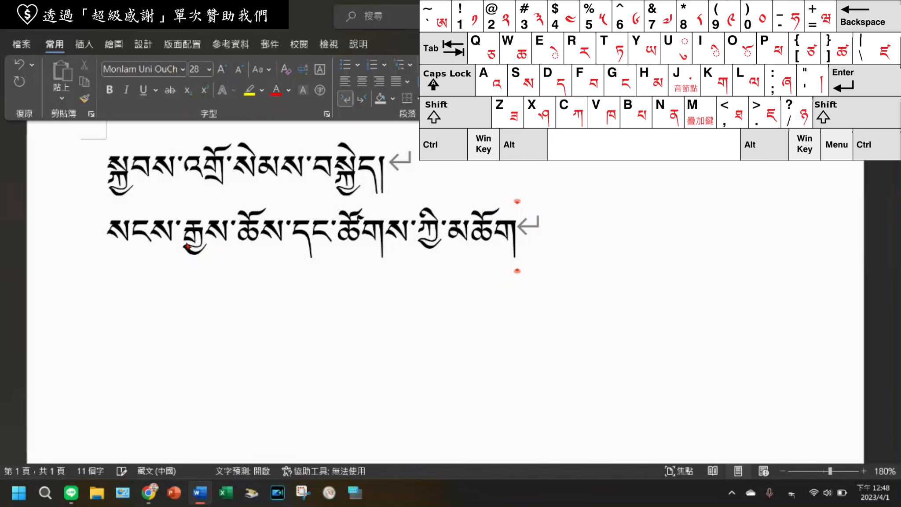
{"action": "type", "text": "་"}
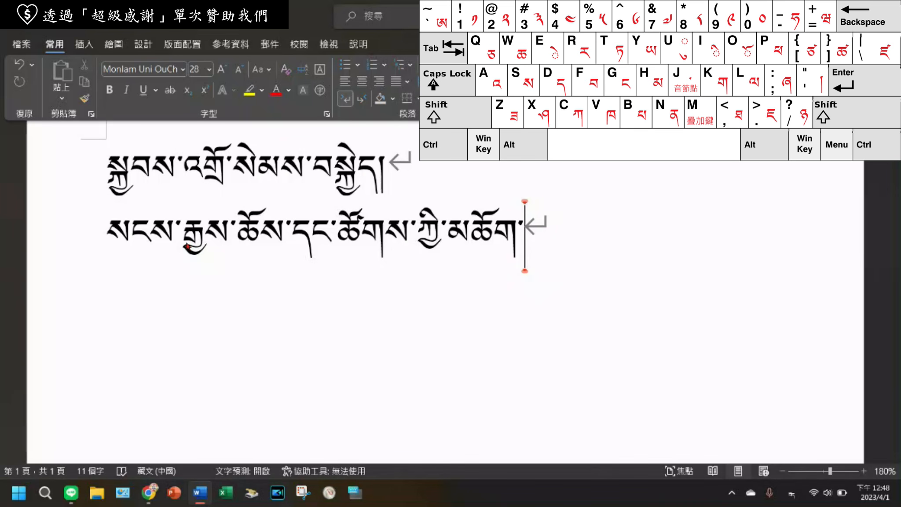
- Complete the second line with རྣམས་ལ།།, stacking ན under ར and ending with two closing strokes
{"action": "type", "text": "ར"}
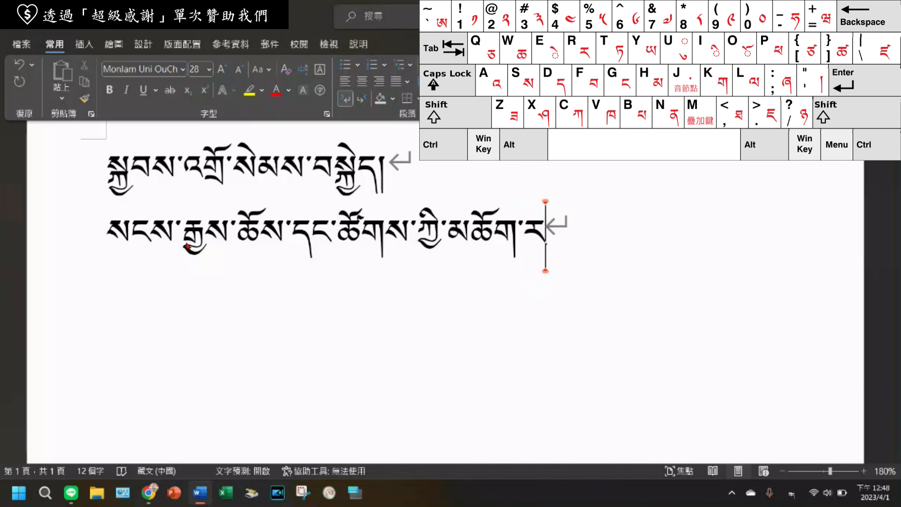
{"action": "type", "text": "ྣ"}
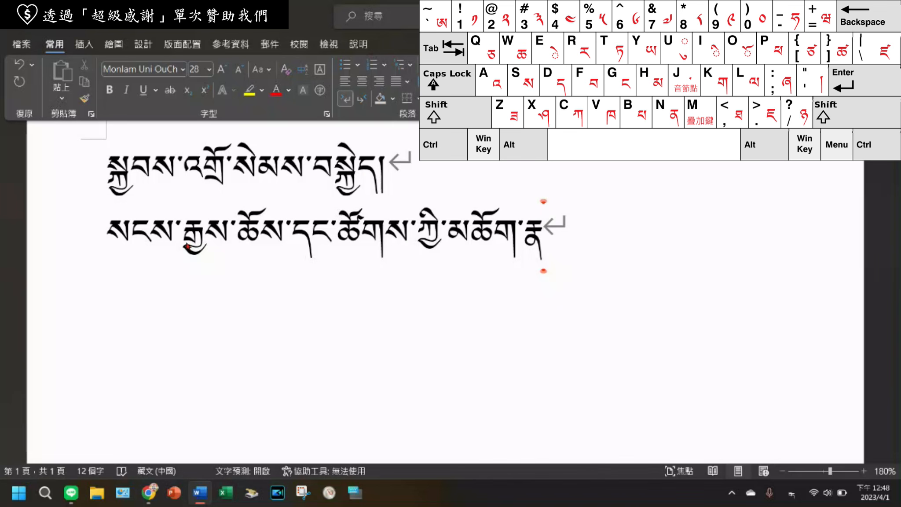
{"action": "type", "text": "མ"}
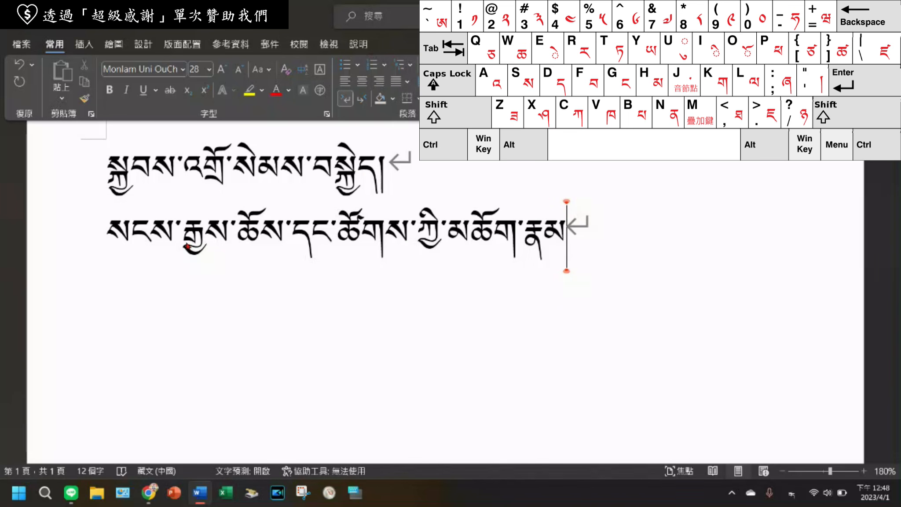
{"action": "type", "text": "ས"}
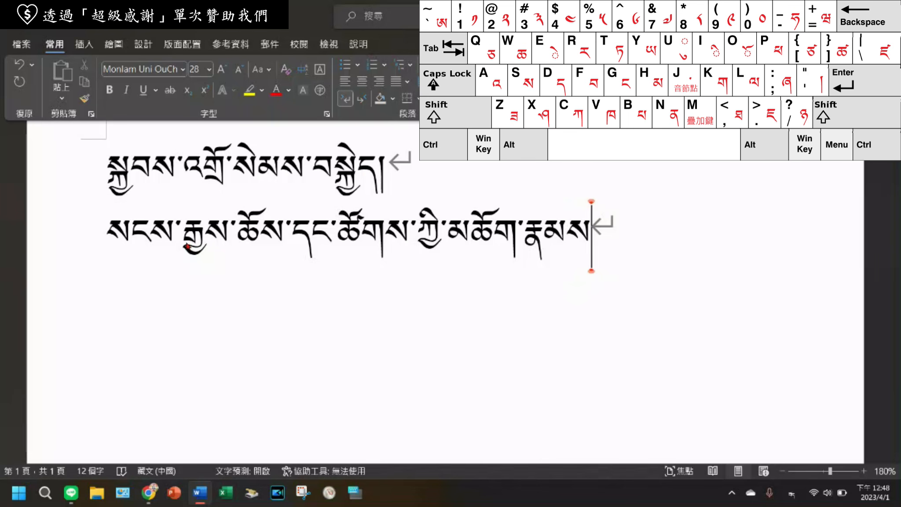
{"action": "type", "text": "་"}
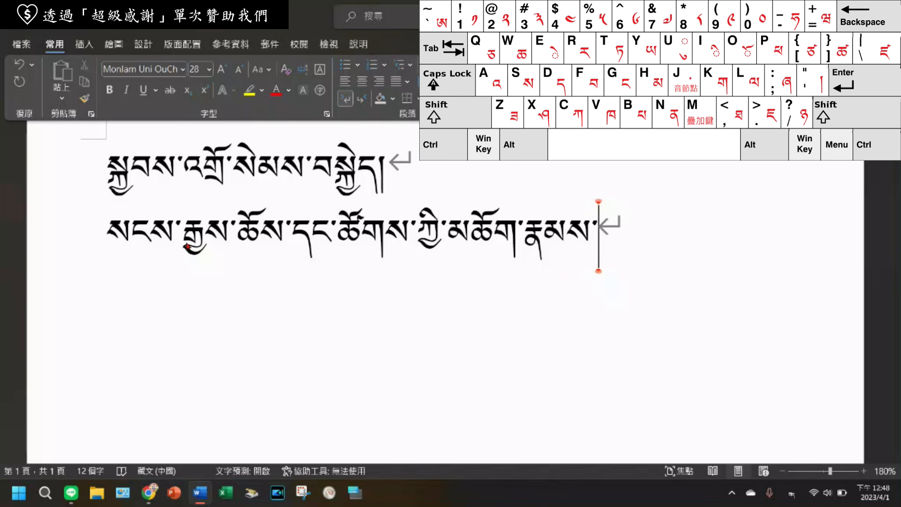
{"action": "type", "text": "ལ"}
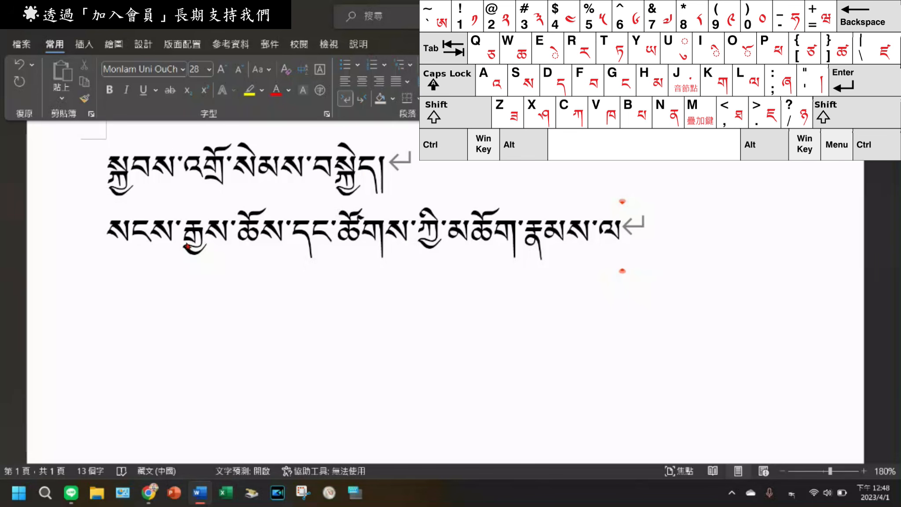
{"action": "type", "text": "།"}
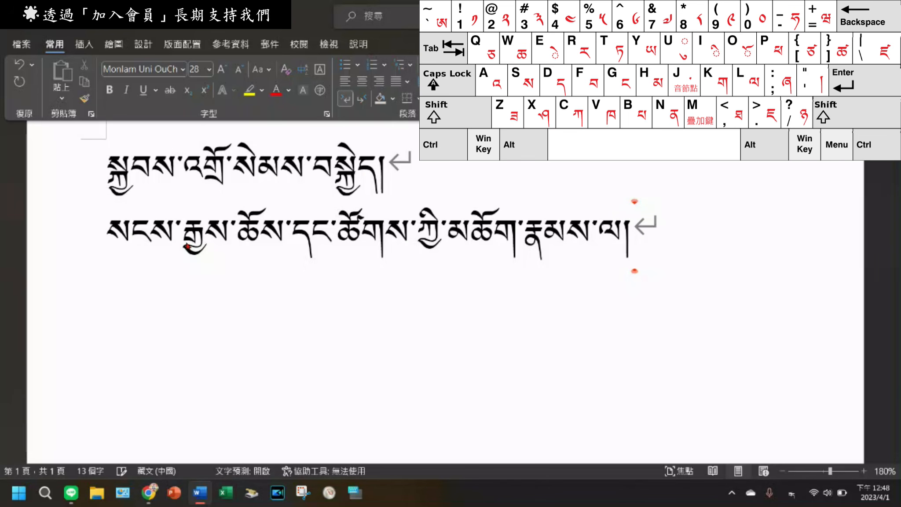
{"action": "type", "text": "།"}
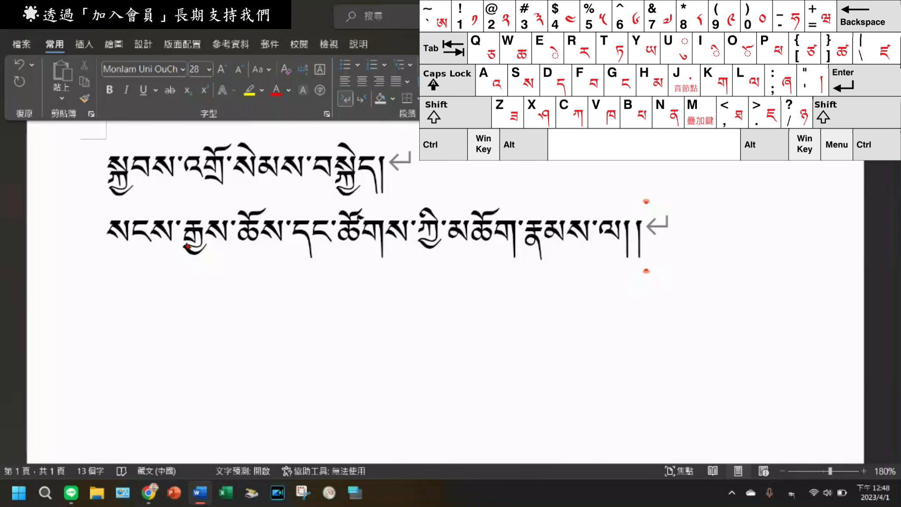
- Start a third paragraph and write the syllable བྱང་ in it, stacking ཡ under བ
{"action": "key", "text": "Return"}
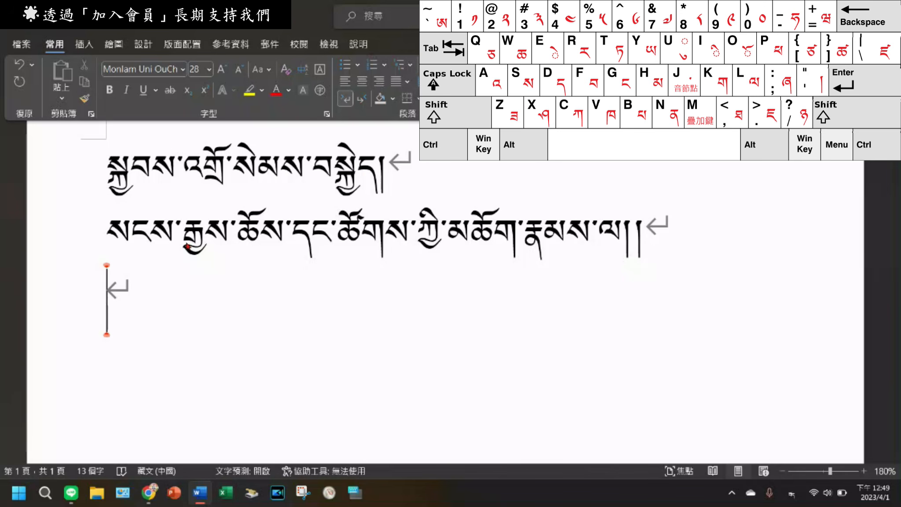
{"action": "type", "text": "བ"}
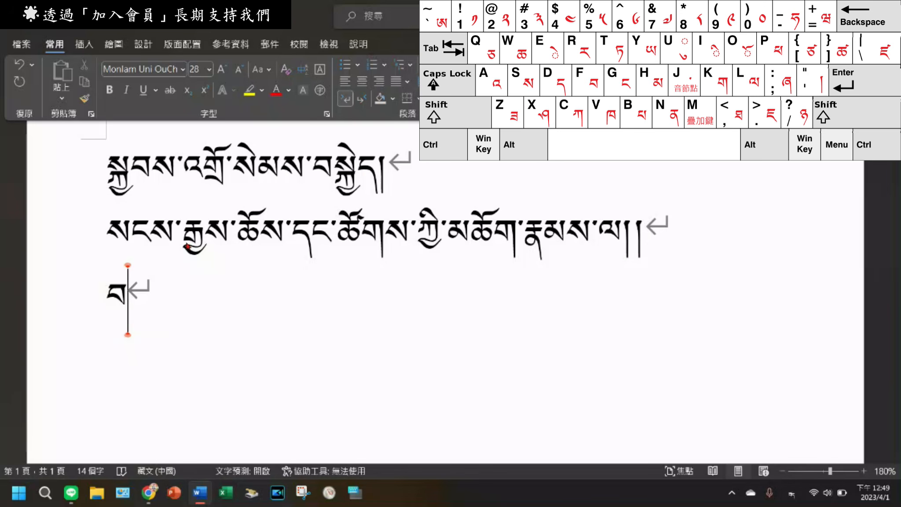
{"action": "type", "text": "ྱ"}
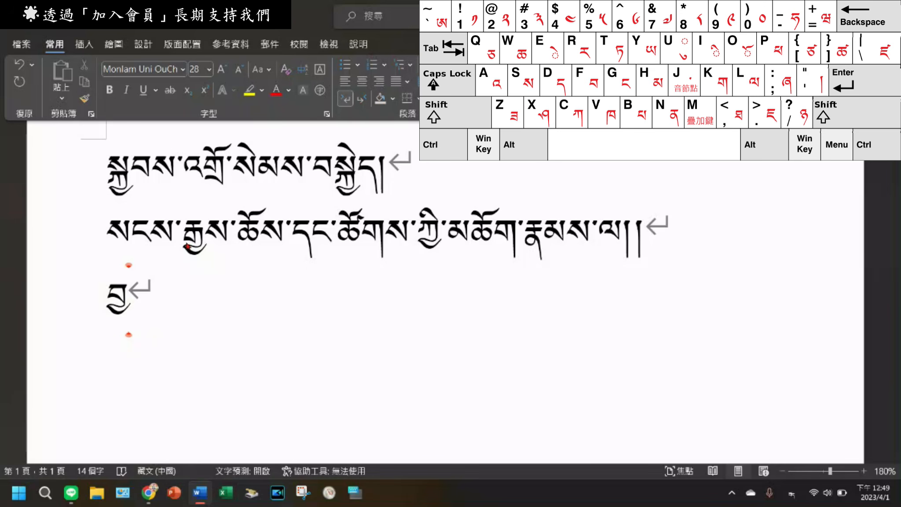
{"action": "type", "text": "ང"}
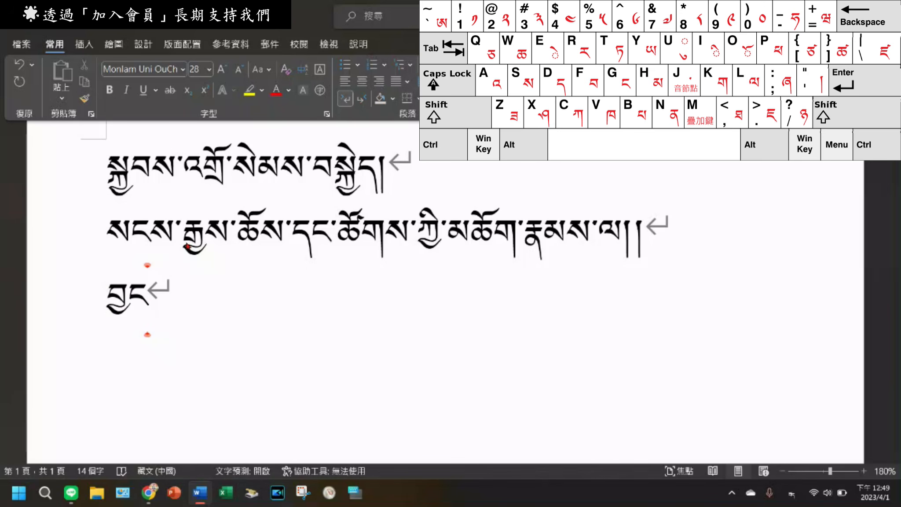
{"action": "type", "text": "་"}
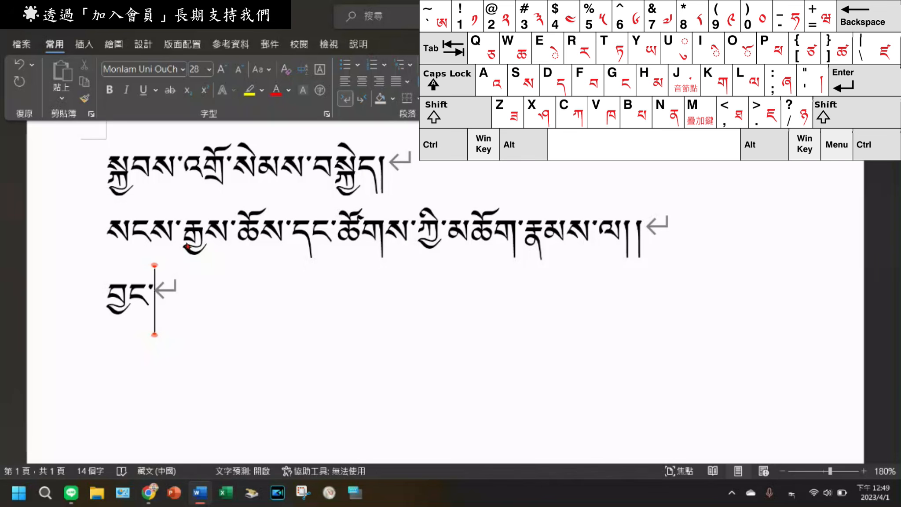
- Append the syllables ཆུབ་བར་ to the third line, including their syllable dots
{"action": "type", "text": "ཆ"}
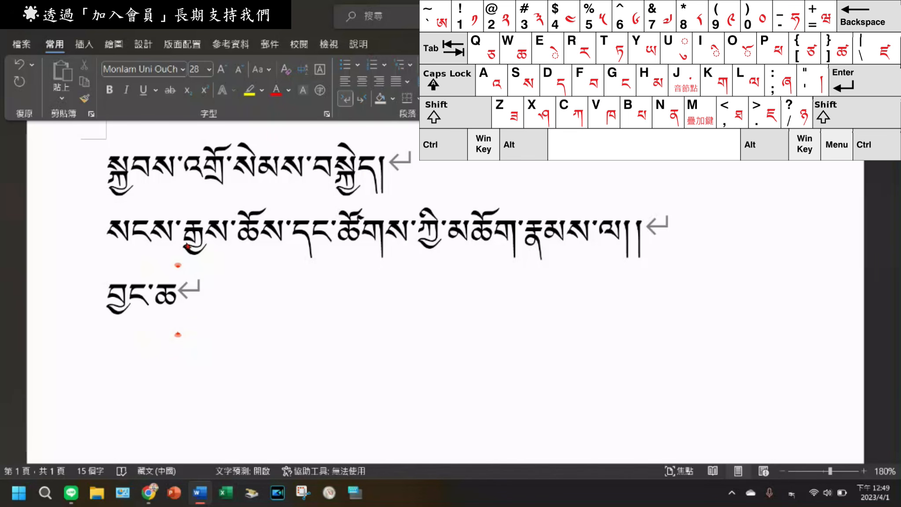
{"action": "type", "text": "ུབ"}
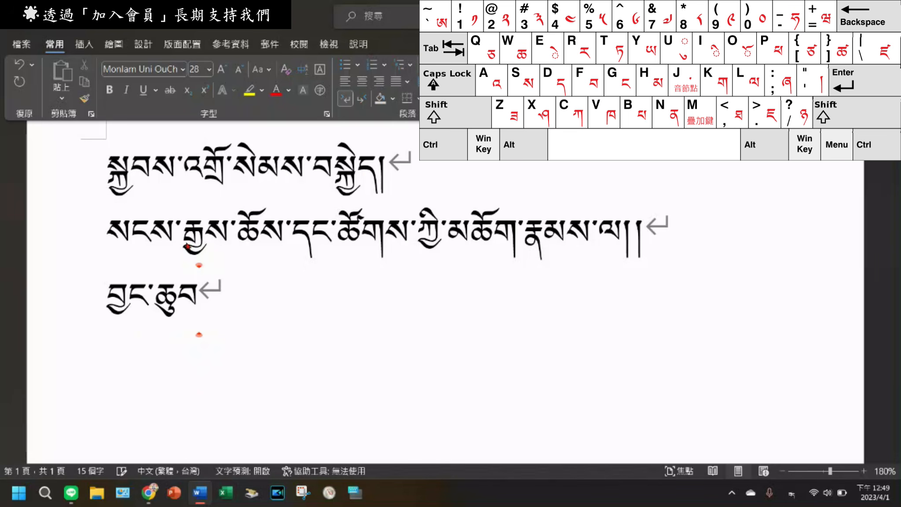
{"action": "type", "text": "་"}
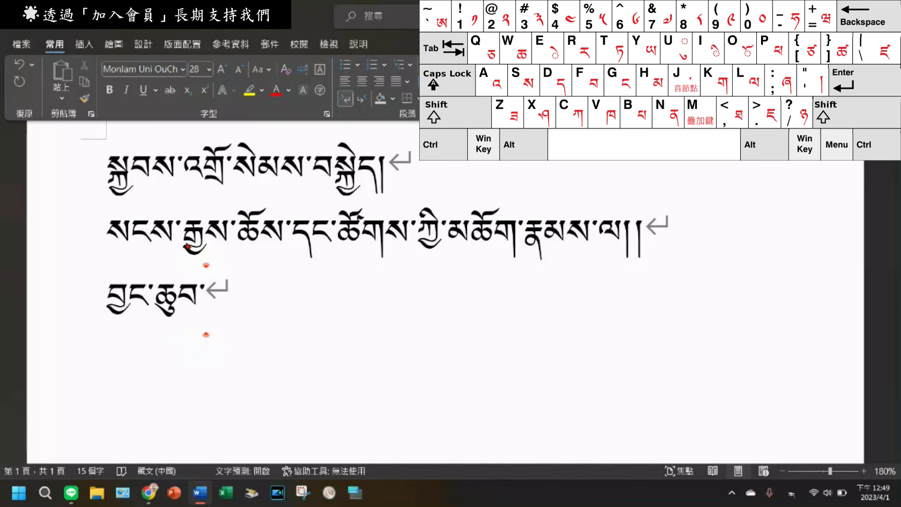
{"action": "type", "text": "བ"}
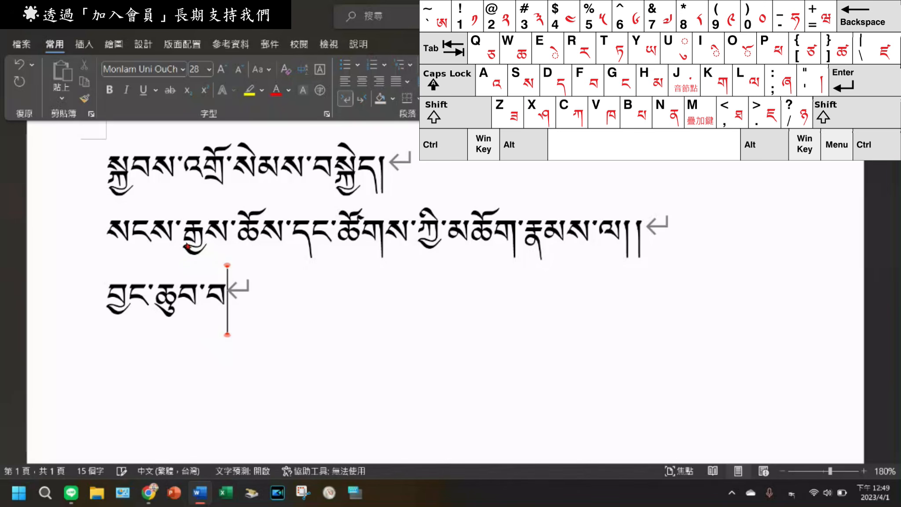
{"action": "type", "text": "ར"}
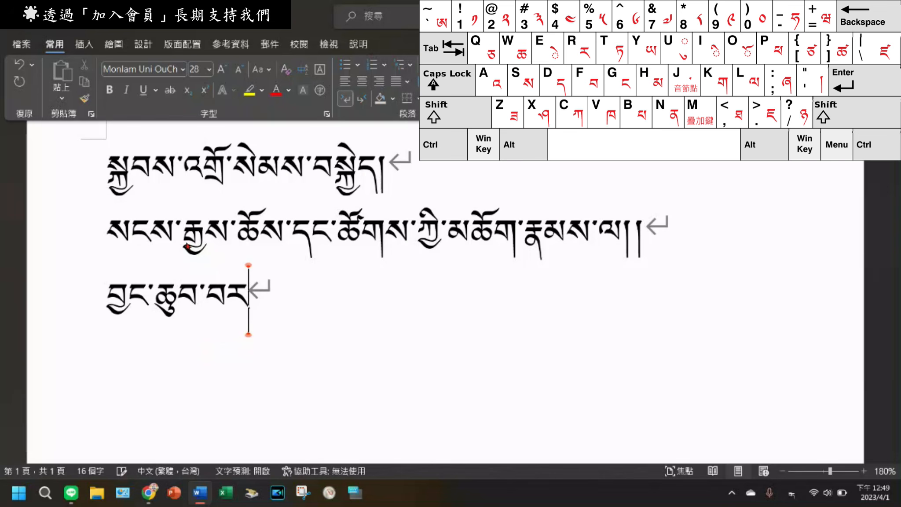
{"action": "type", "text": "་"}
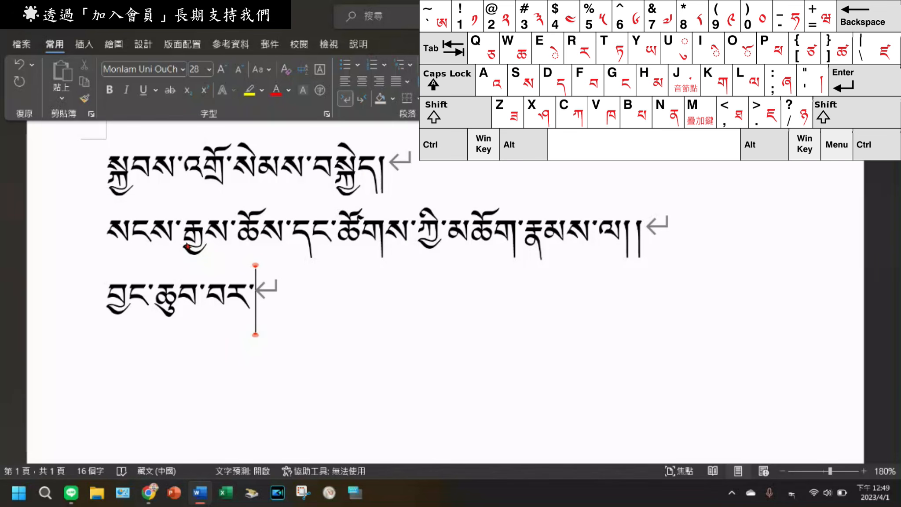
- Continue the third line with the syllables དུ་བདག་, adding the vowel sign ུ to the first ད
{"action": "type", "text": "ད"}
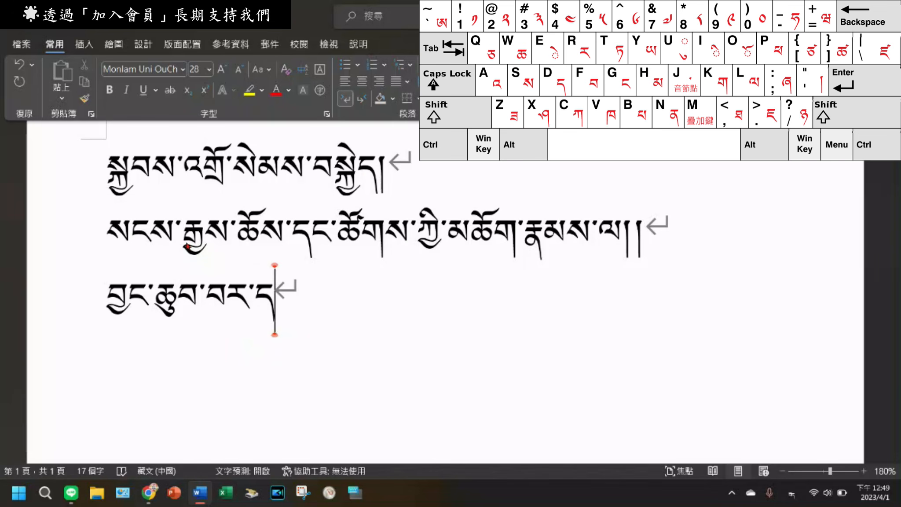
{"action": "type", "text": "ུ"}
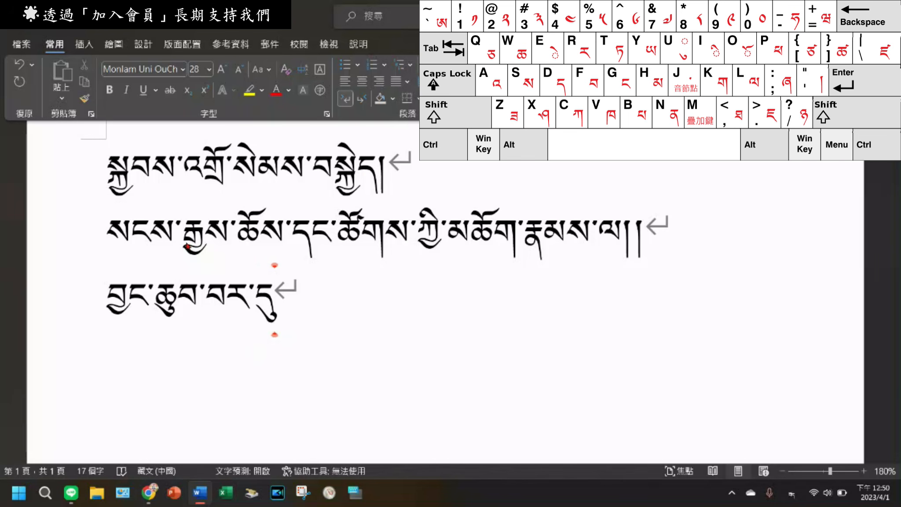
{"action": "type", "text": "་"}
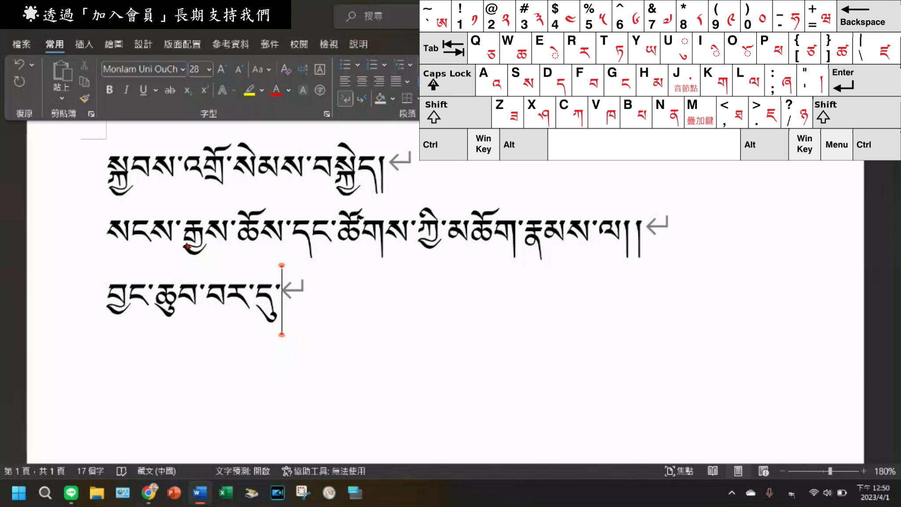
{"action": "type", "text": "བ"}
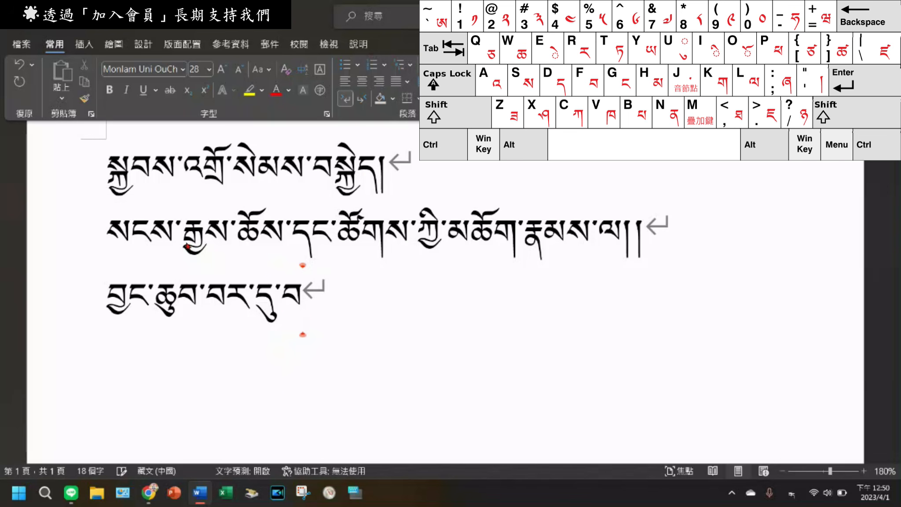
{"action": "type", "text": "ད"}
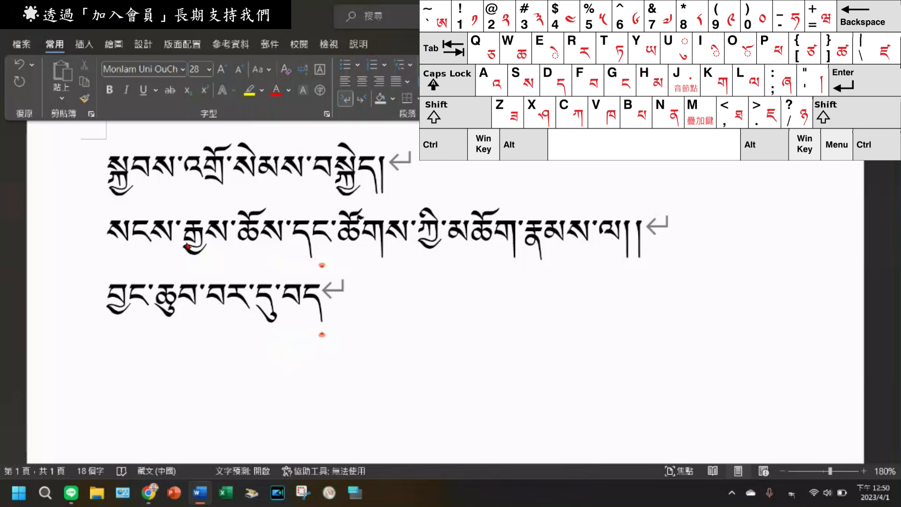
{"action": "type", "text": "ག"}
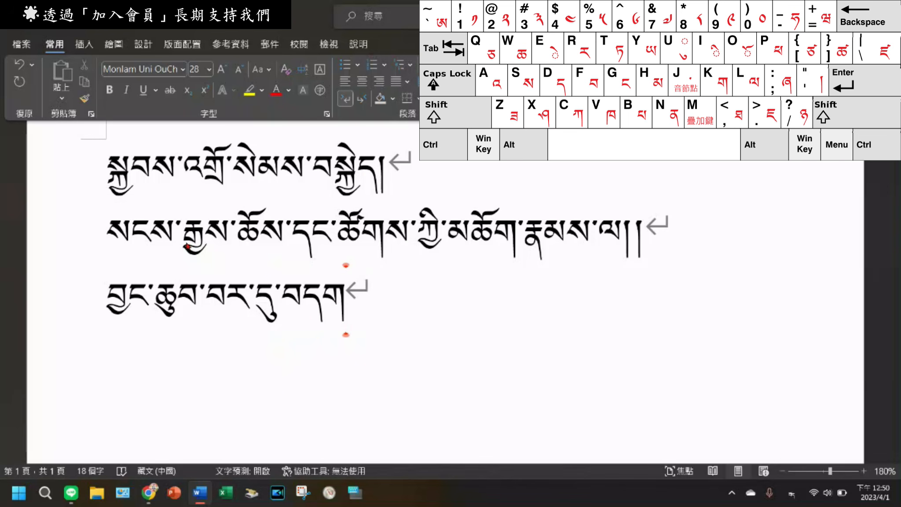
{"action": "type", "text": "་"}
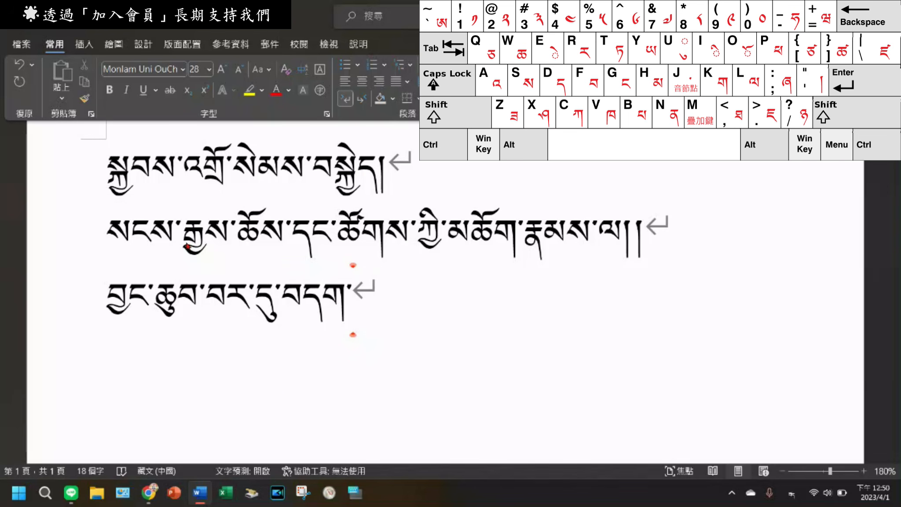
- Add the syllables ནི་སྐྱབས་ to the third line, stacking ཀ and ཡ under ས in the second one
{"action": "type", "text": "ན"}
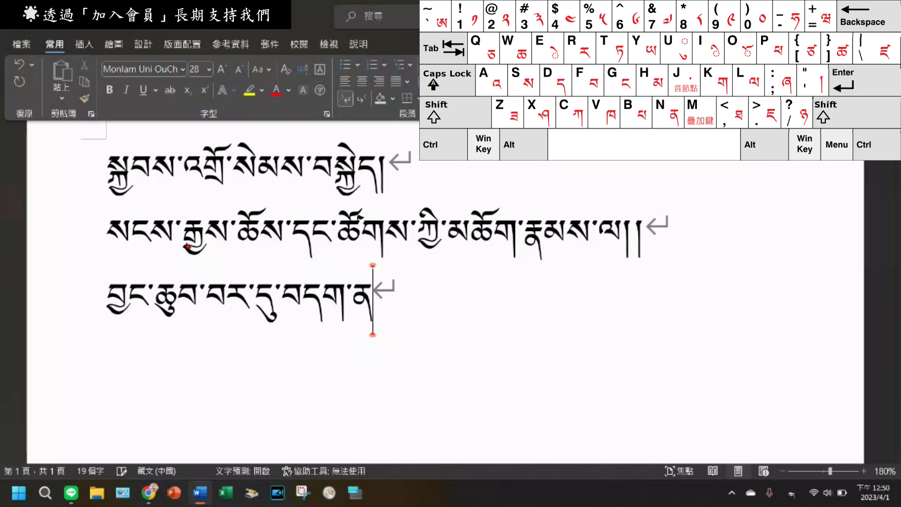
{"action": "type", "text": "ི་"}
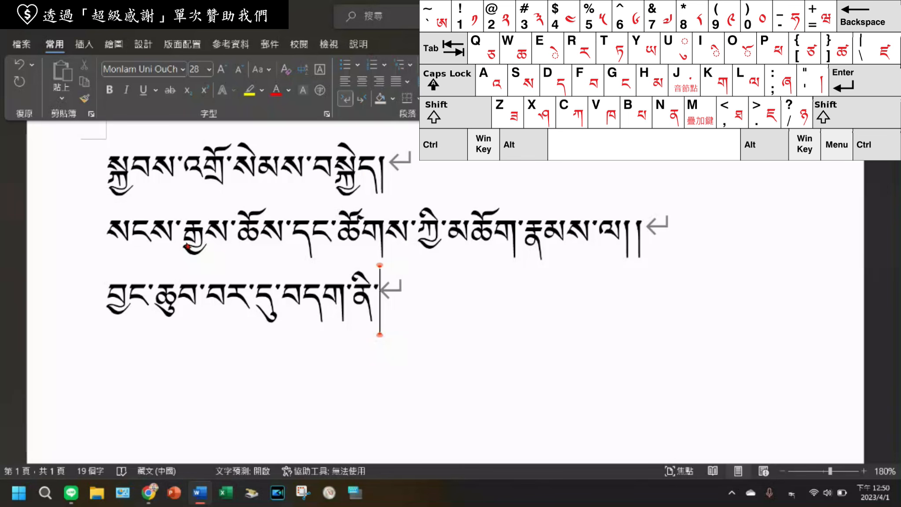
{"action": "type", "text": "ས"}
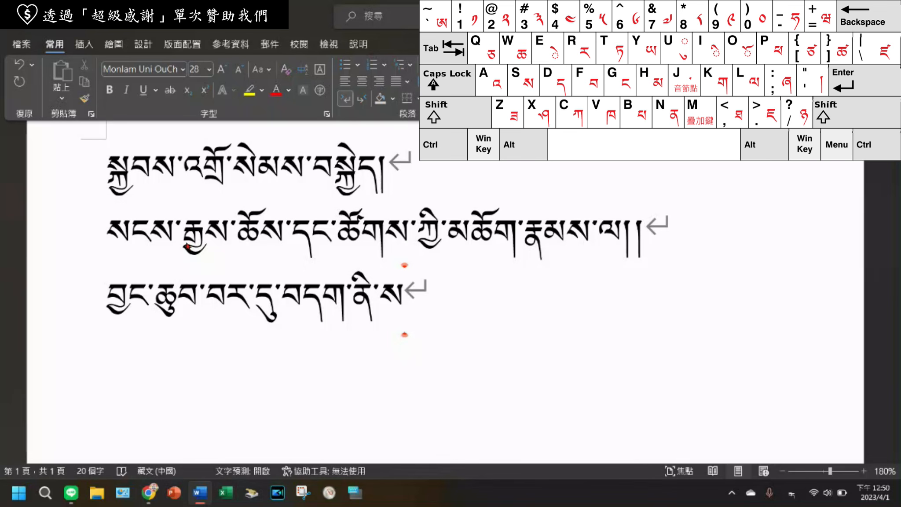
{"action": "type", "text": "ྐ"}
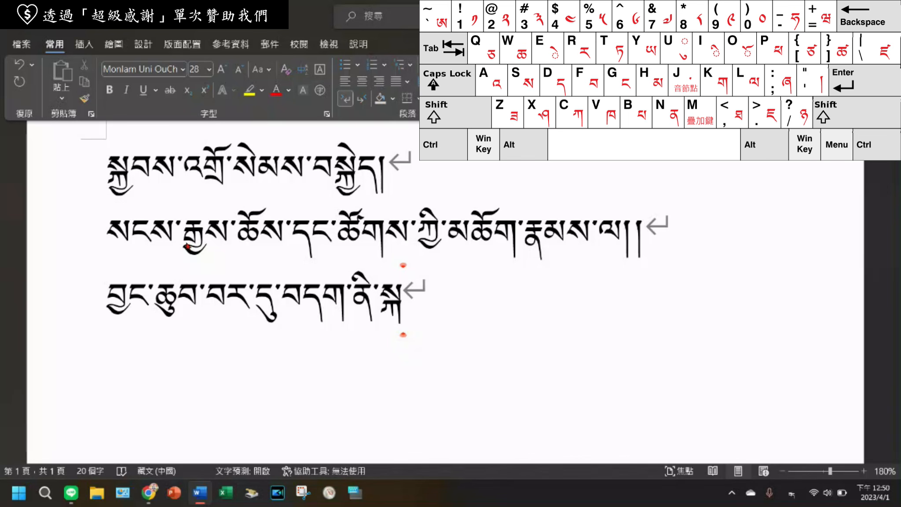
{"action": "type", "text": "ྱ"}
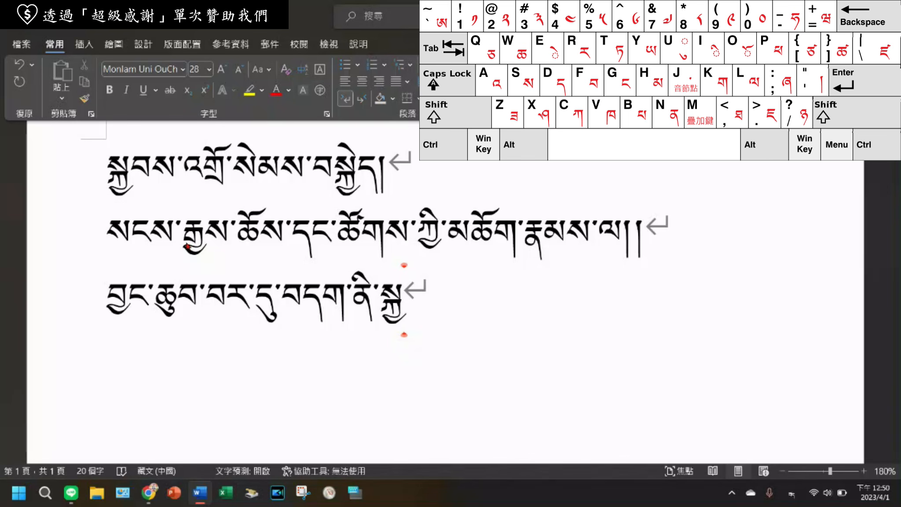
{"action": "type", "text": "བ"}
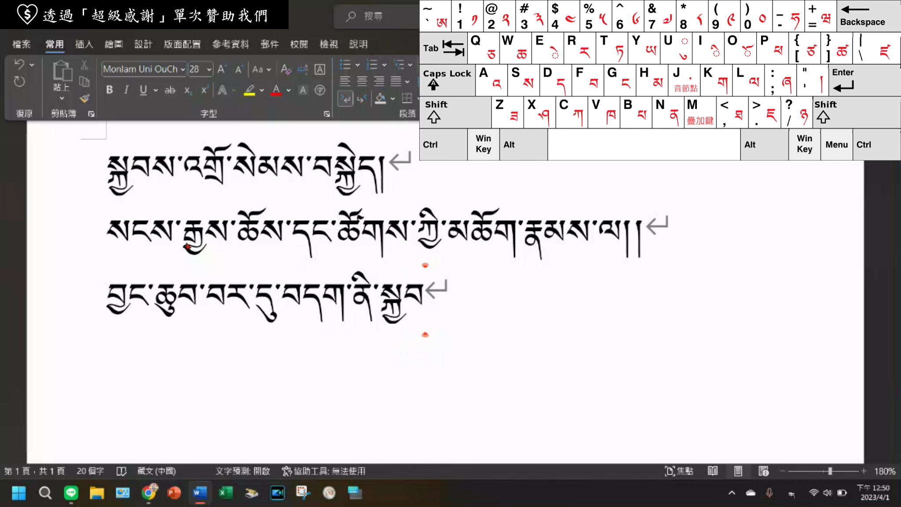
{"action": "type", "text": "ས"}
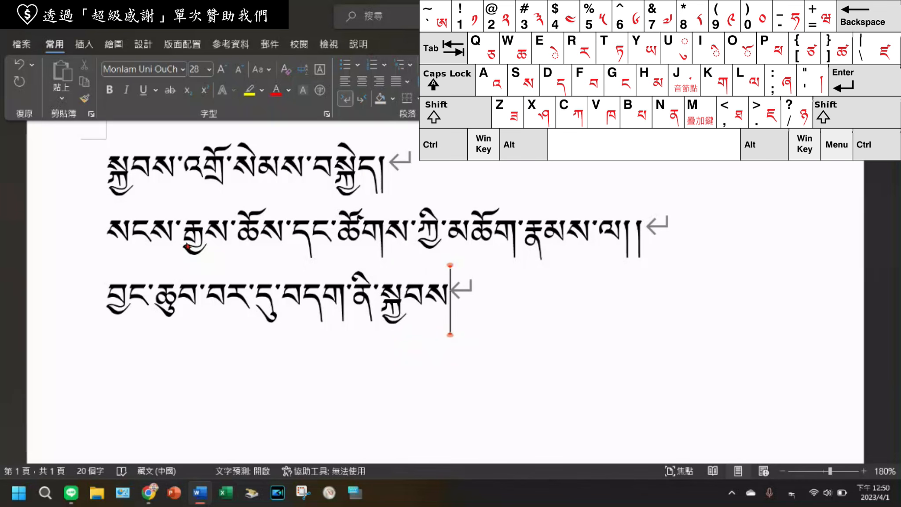
{"action": "type", "text": "་"}
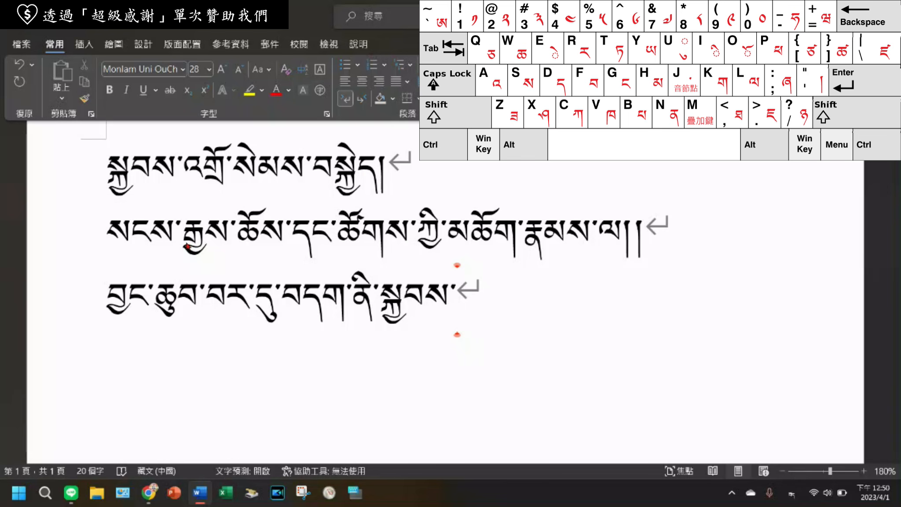
- Complete the third line with སུ་མཆི།།, ending with two closing strokes
{"action": "type", "text": "སུ"}
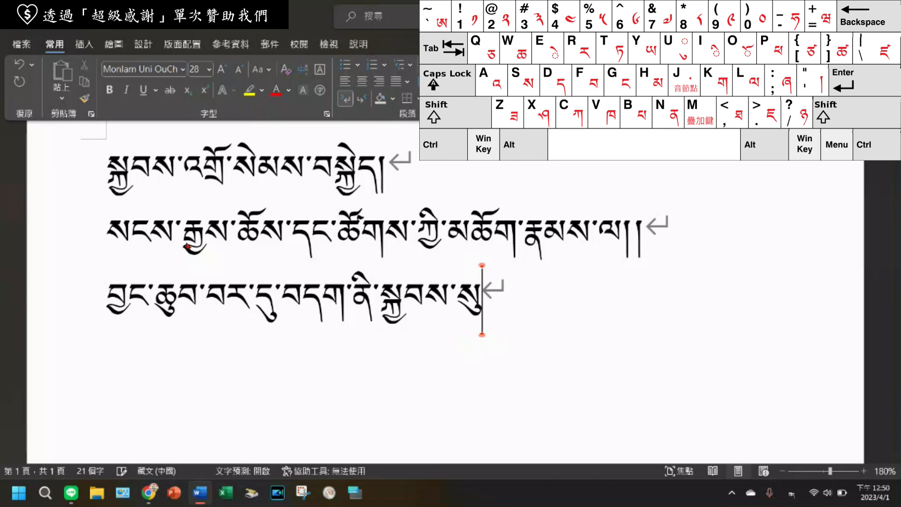
{"action": "type", "text": "་"}
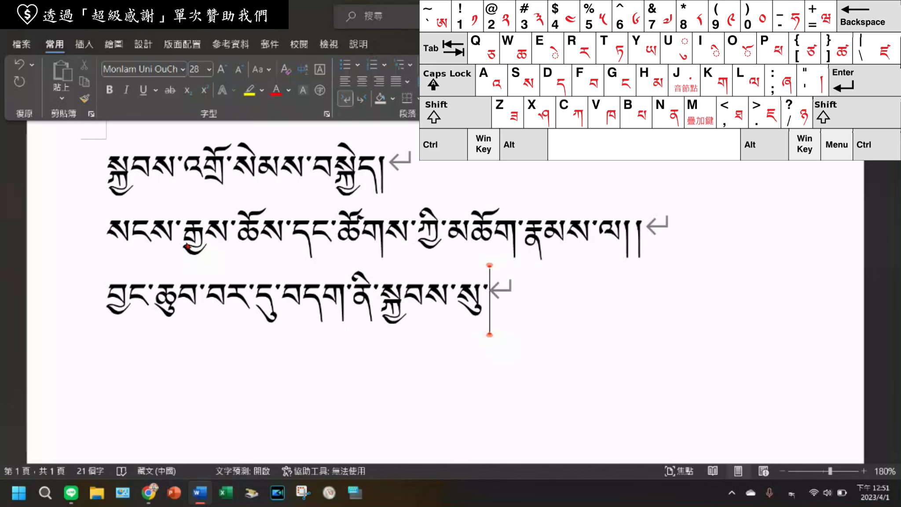
{"action": "type", "text": "མ"}
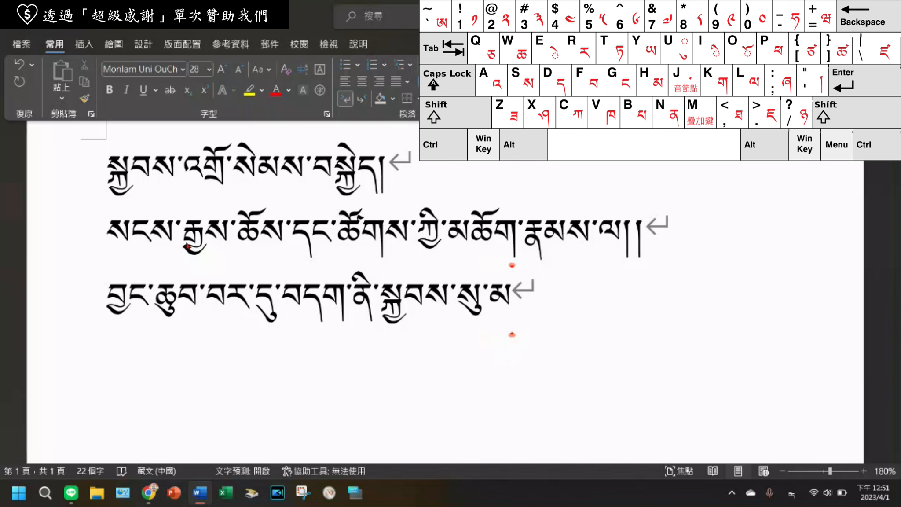
{"action": "type", "text": "ཚ"}
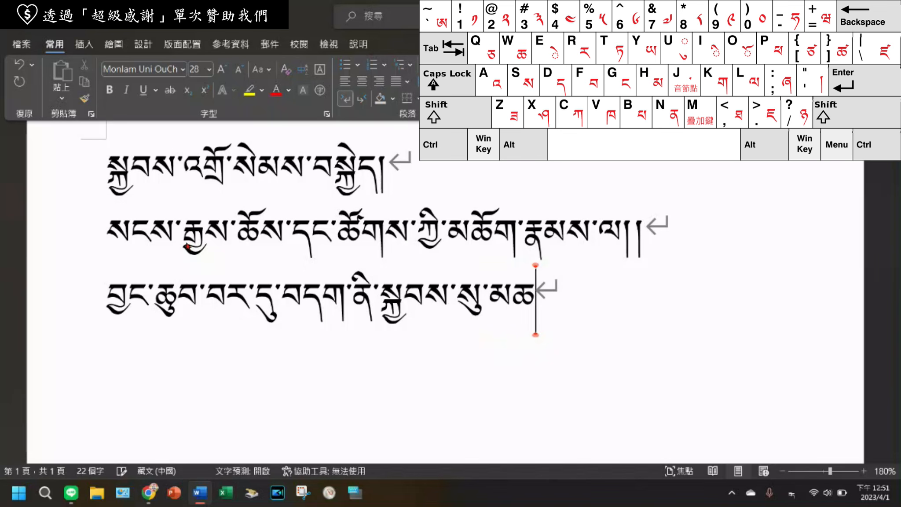
{"action": "type", "text": "ི།།"}
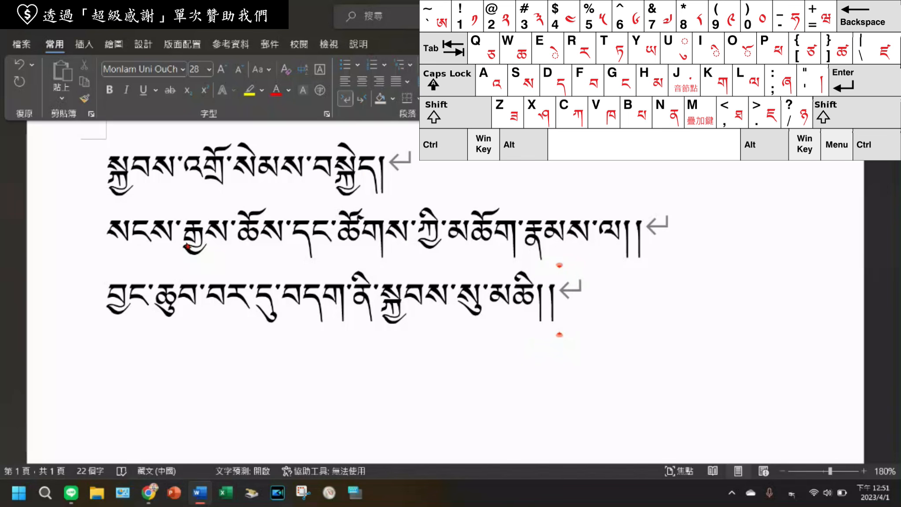
- Start a fourth paragraph and write the syllables བདག་གིས་ in it, including their syllable dots
{"action": "key", "text": "Return"}
{"action": "type", "text": "བ"}
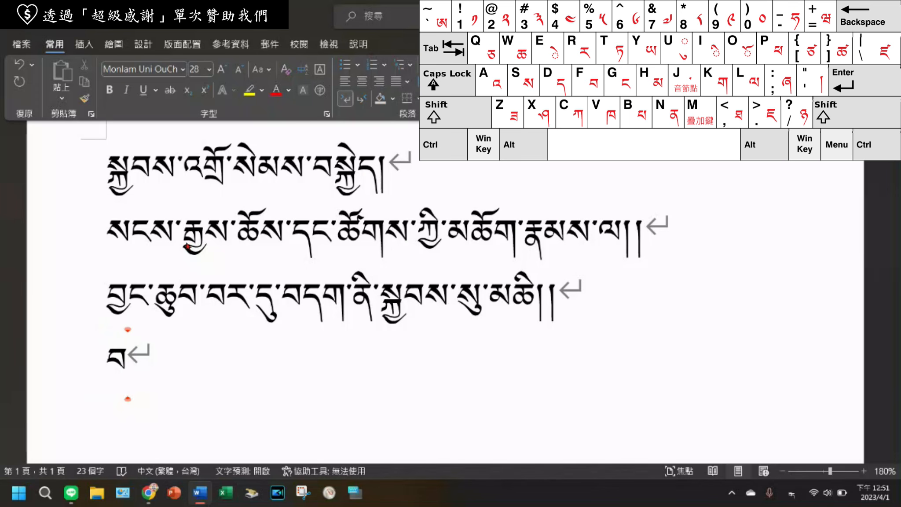
{"action": "type", "text": "ད"}
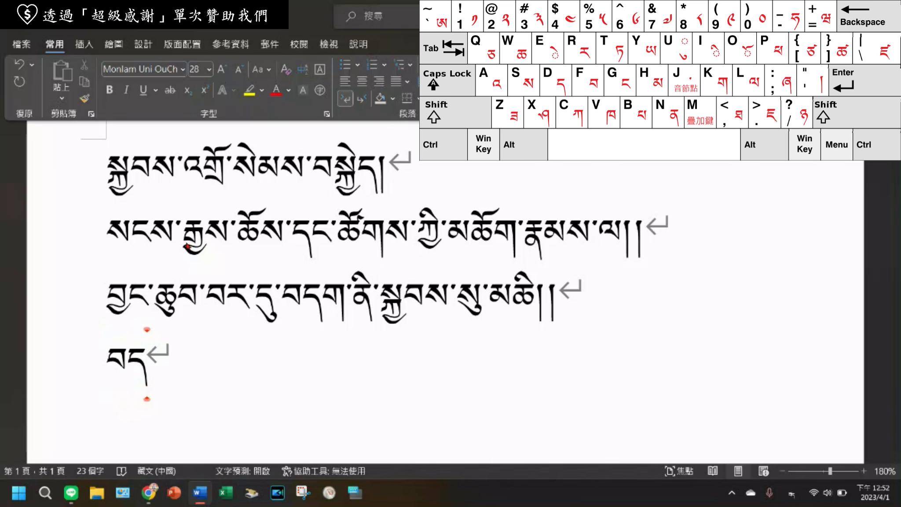
{"action": "type", "text": "ག"}
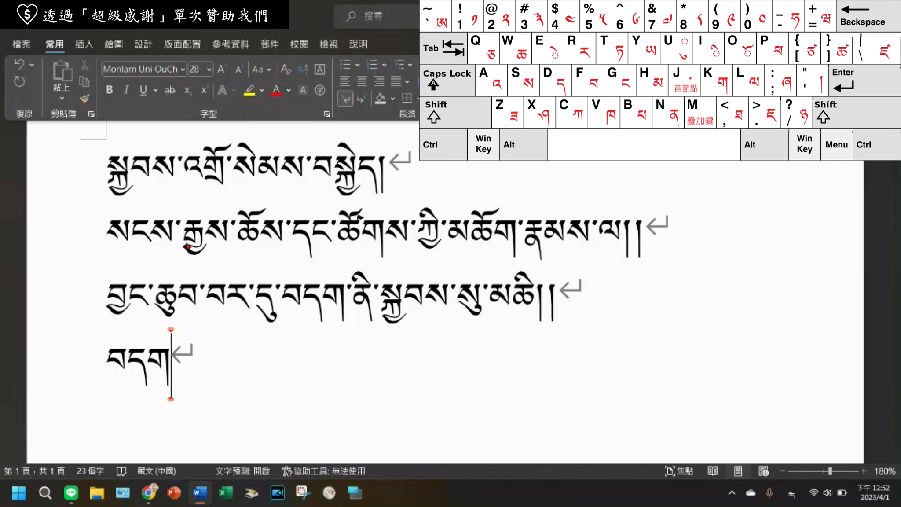
{"action": "type", "text": "་"}
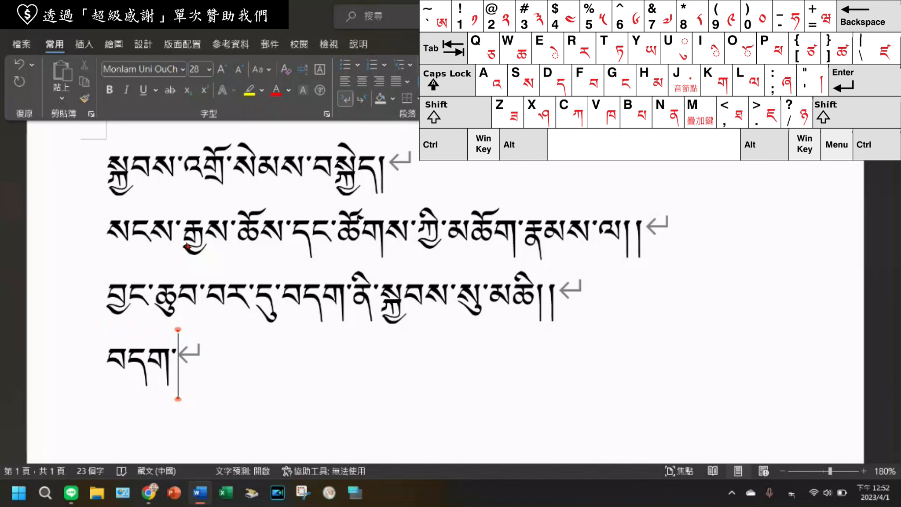
{"action": "type", "text": "གི"}
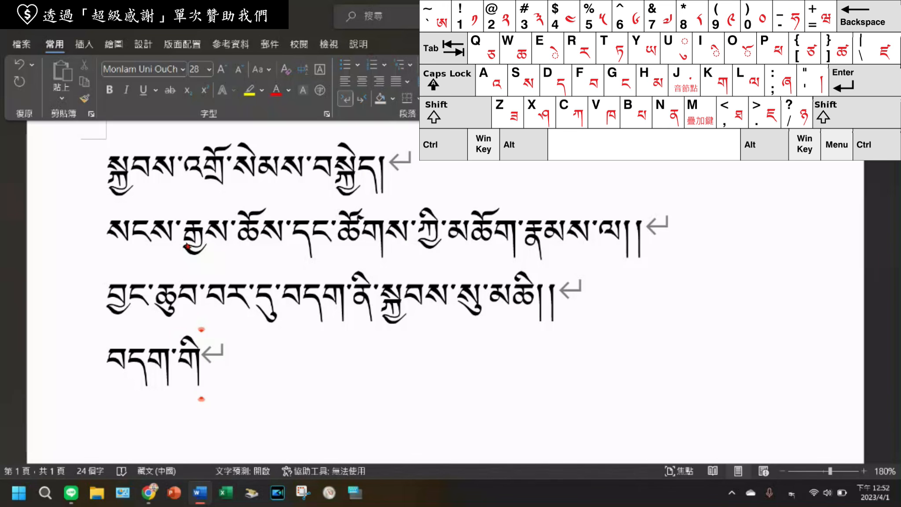
{"action": "type", "text": "ས་"}
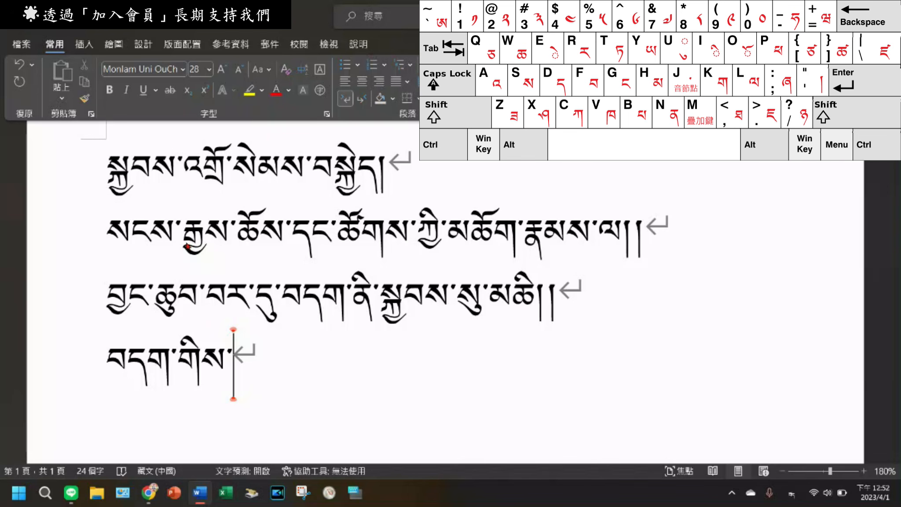
- Add the syllable སྦྱིན་ to the fourth line, stacking བ and ཡ under ས with the vowel sign ི
{"action": "type", "text": "ས"}
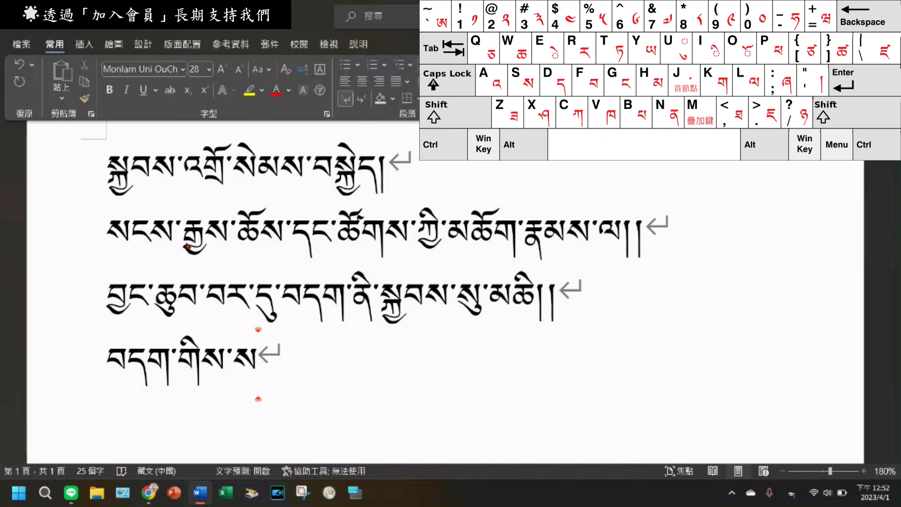
{"action": "type", "text": "ྨ"}
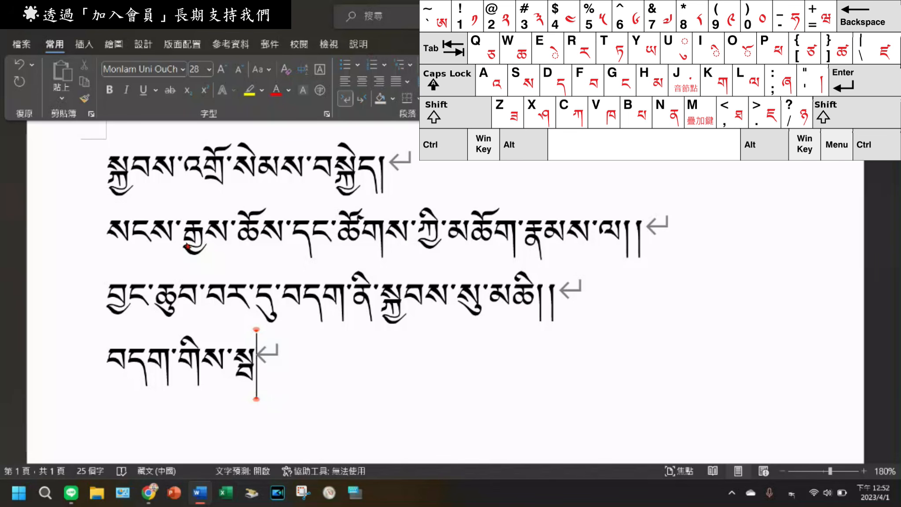
{"action": "type", "text": "ྱ"}
{"action": "type", "text": "ི"}
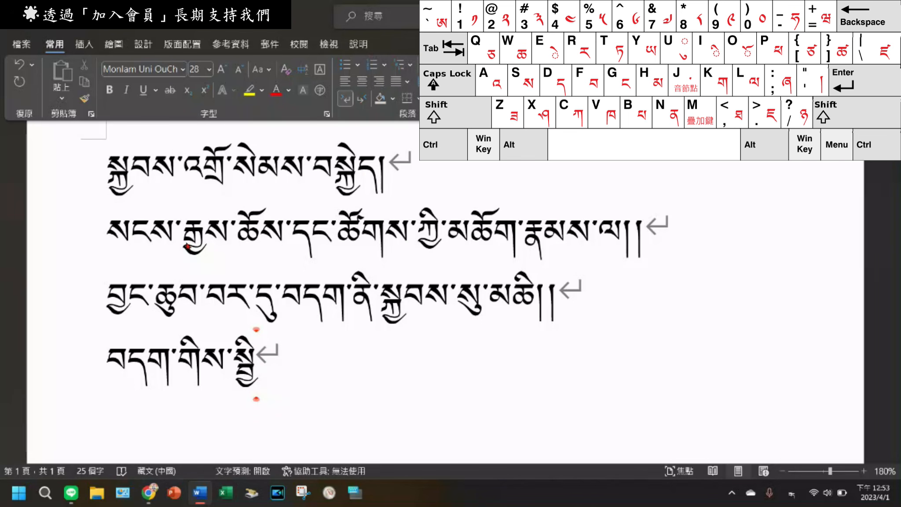
{"action": "type", "text": "ན་"}
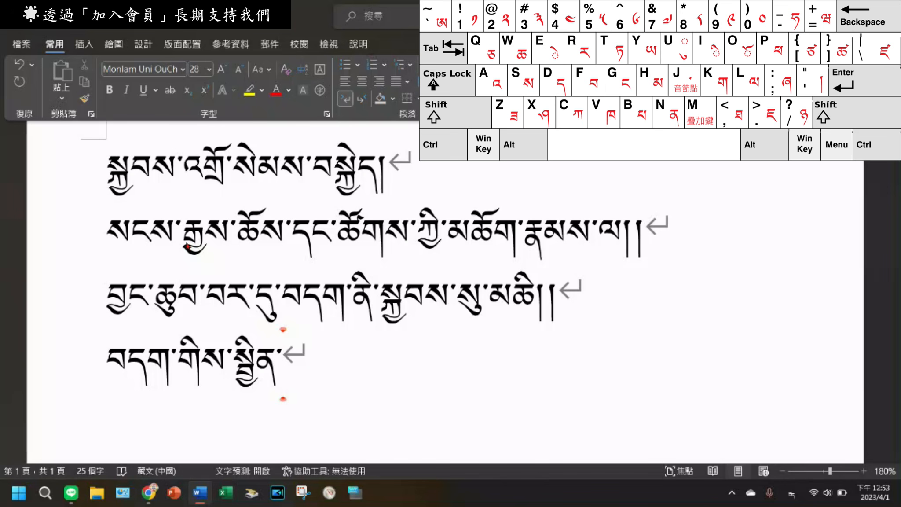
- Continue the fourth line with the syllable སོགས་, including its vowel sign ོ and syllable dot
{"action": "type", "text": "སོ"}
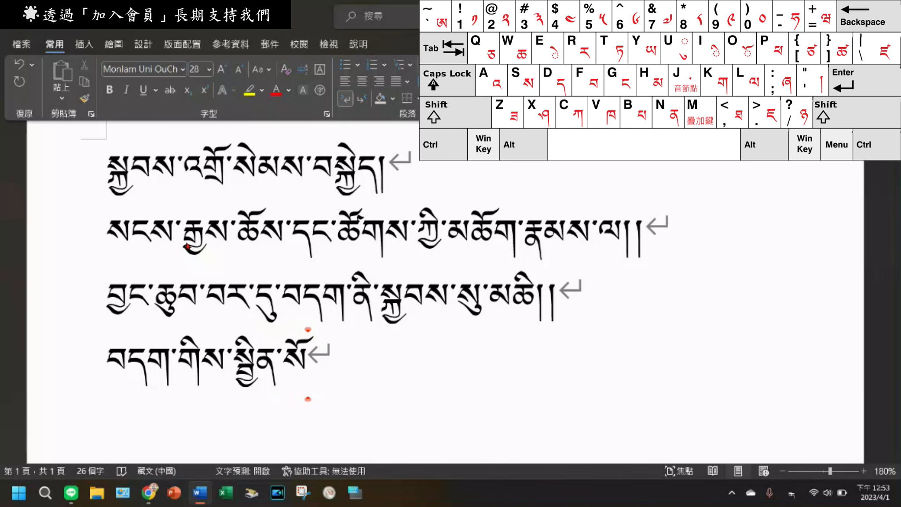
{"action": "type", "text": "ག"}
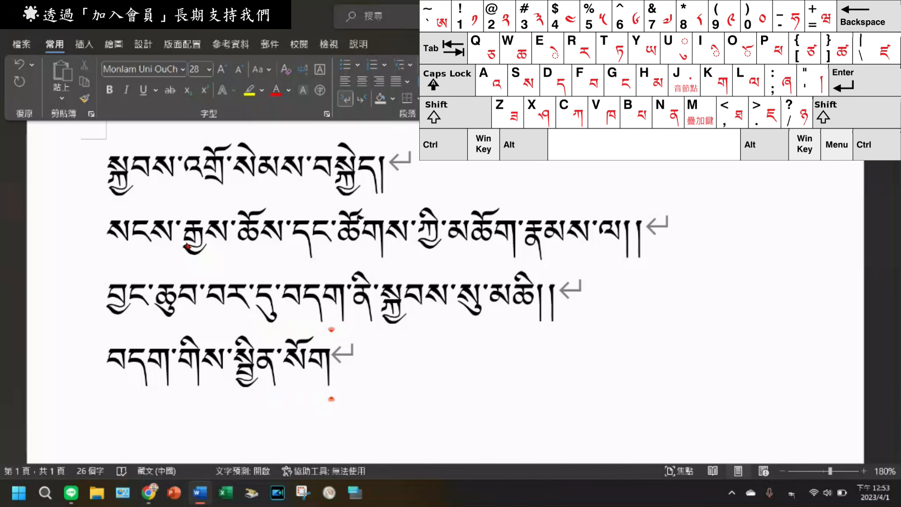
{"action": "type", "text": "ས"}
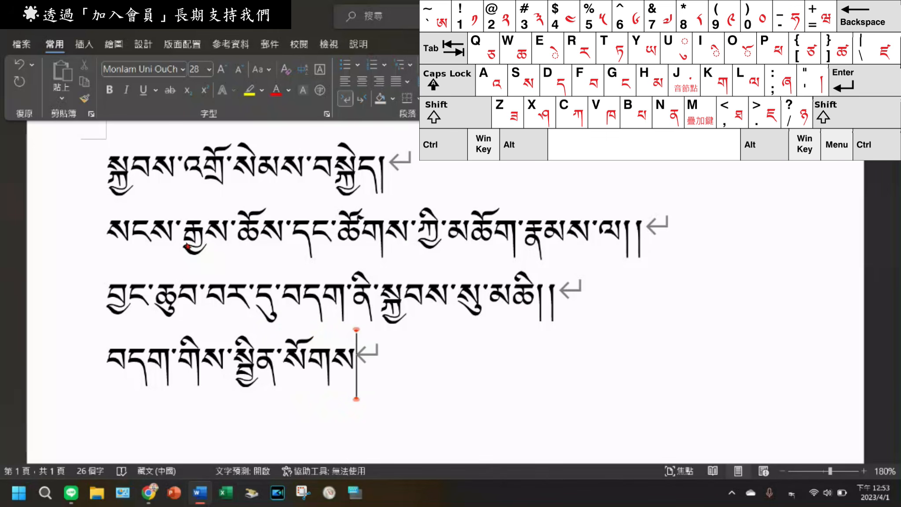
{"action": "type", "text": "་"}
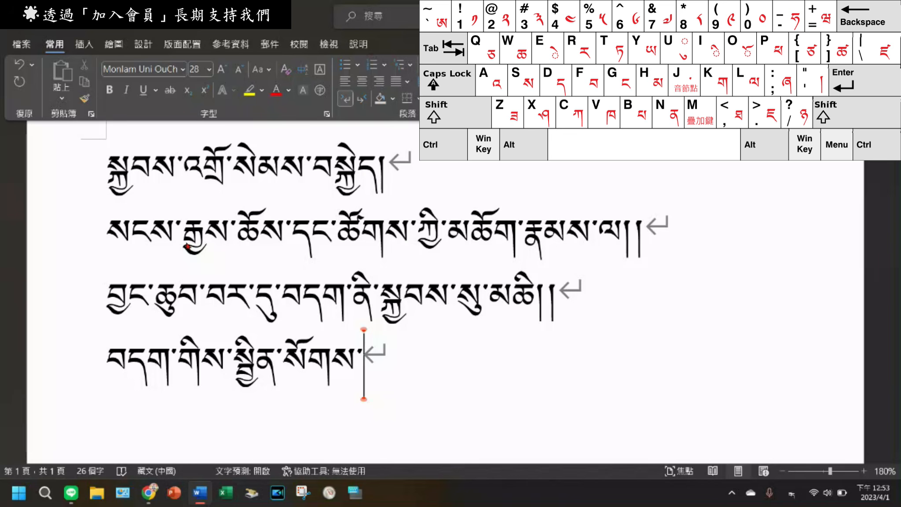
- Add the syllable བགྱིས་ to the fourth line, stacking ཡ under ག and adding the vowel sign ི
{"action": "type", "text": "བ"}
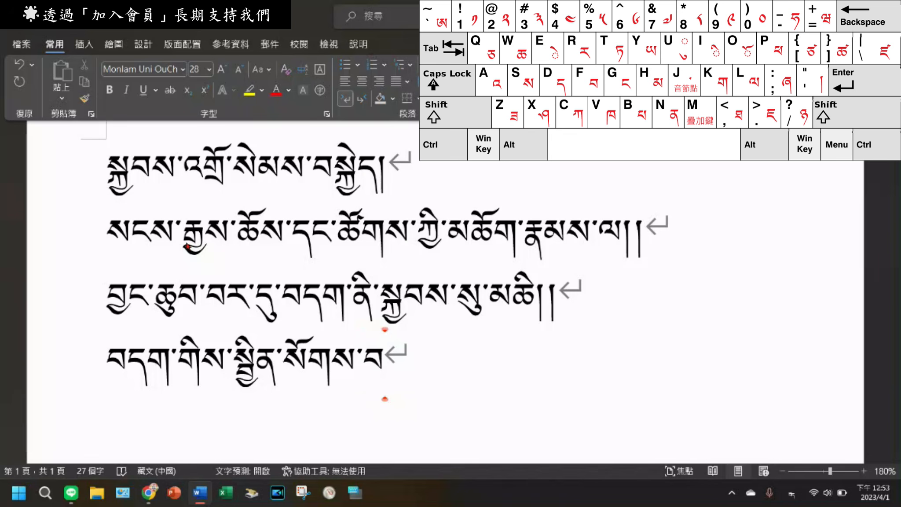
{"action": "type", "text": "ག"}
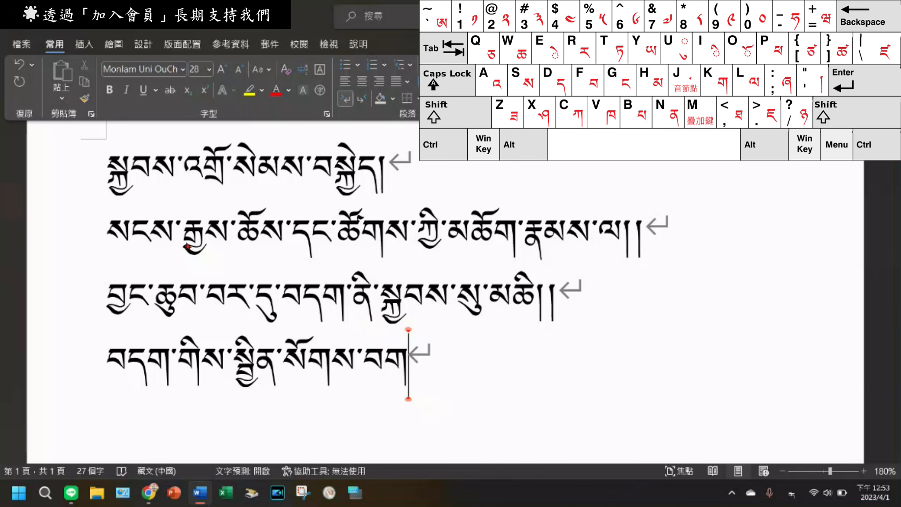
{"action": "type", "text": "ྱ"}
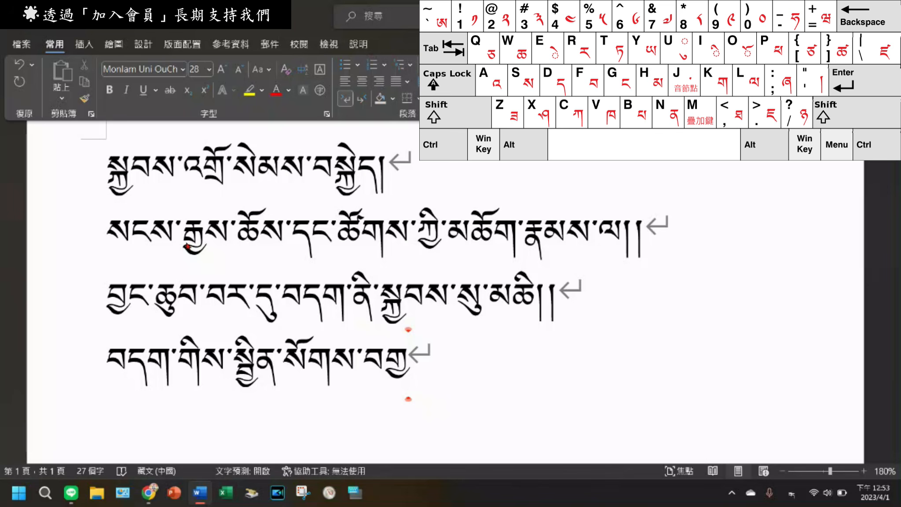
{"action": "type", "text": "ིས"}
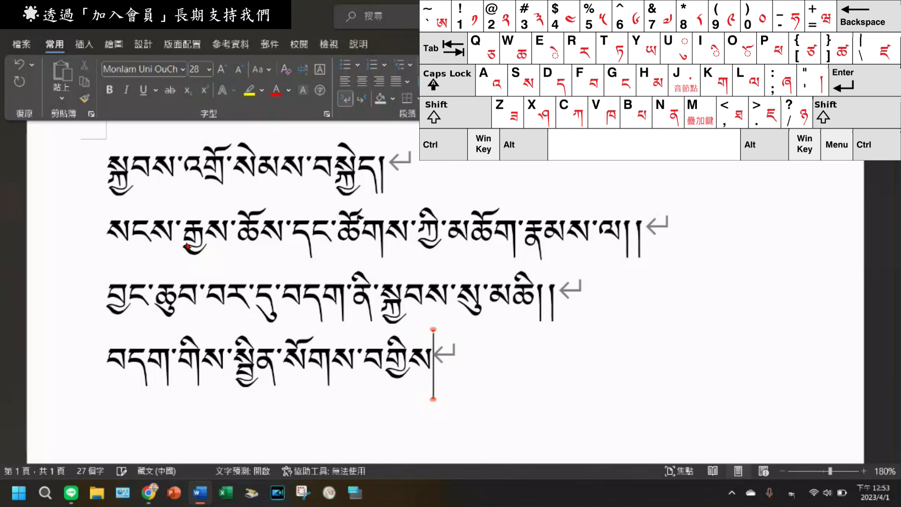
{"action": "type", "text": "་"}
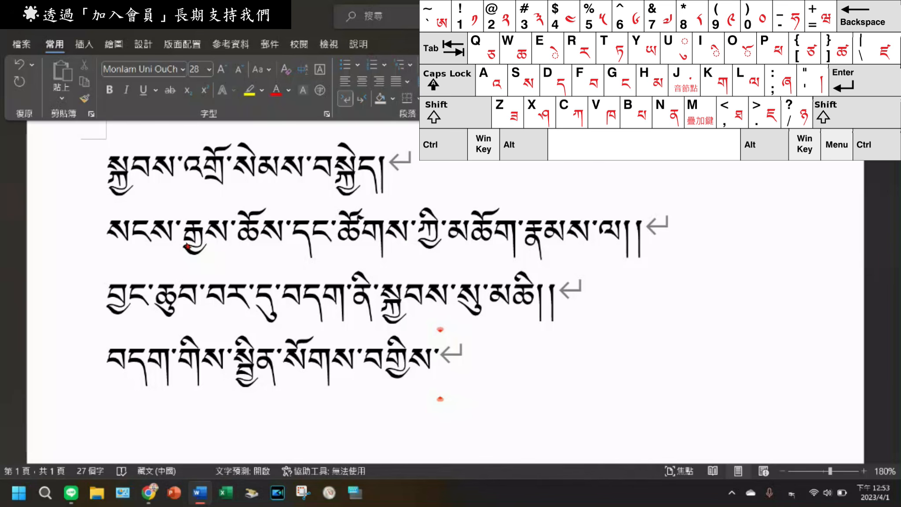
- Continue the fourth line with the syllables པའི་ཚོགས་, including their vowel signs and syllable dots
{"action": "type", "text": "པ"}
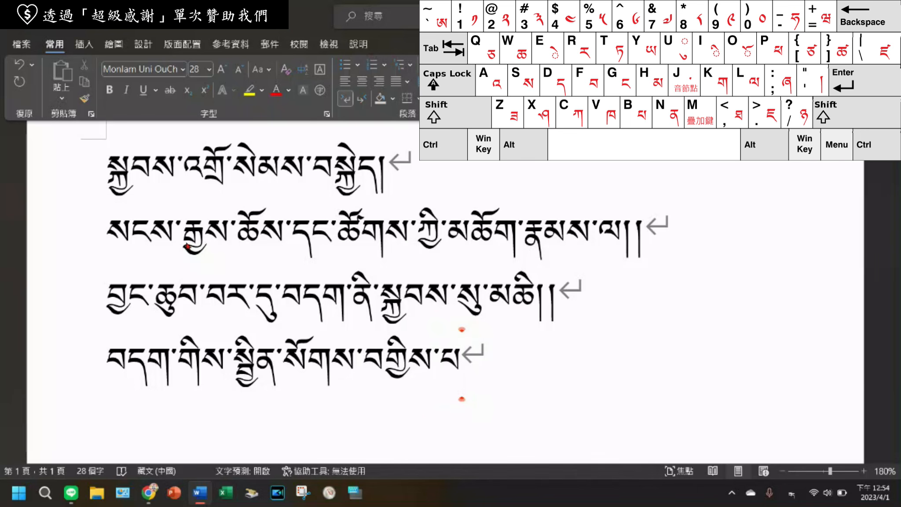
{"action": "type", "text": "འ"}
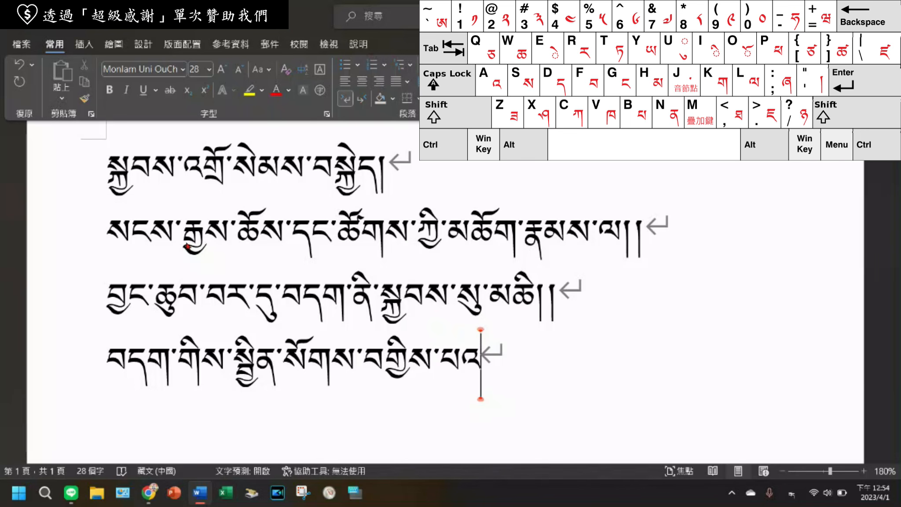
{"action": "type", "text": "ི་"}
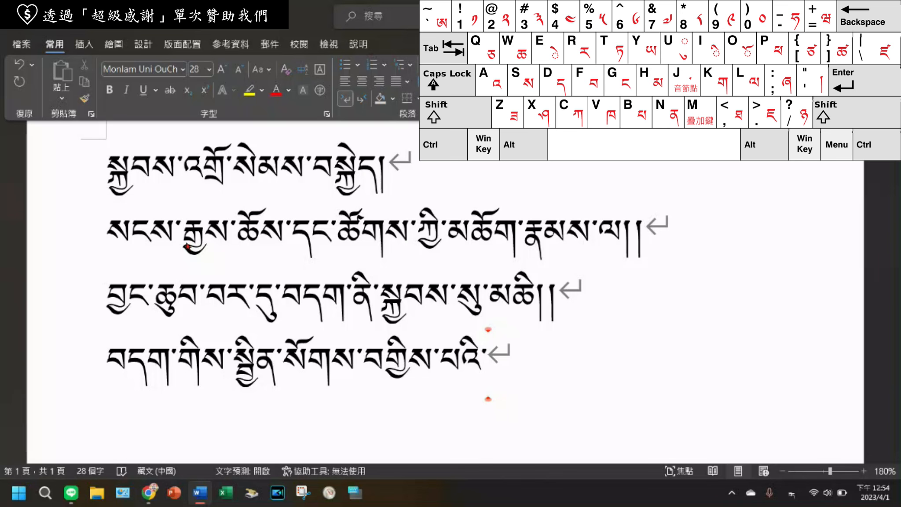
{"action": "type", "text": "ཚ"}
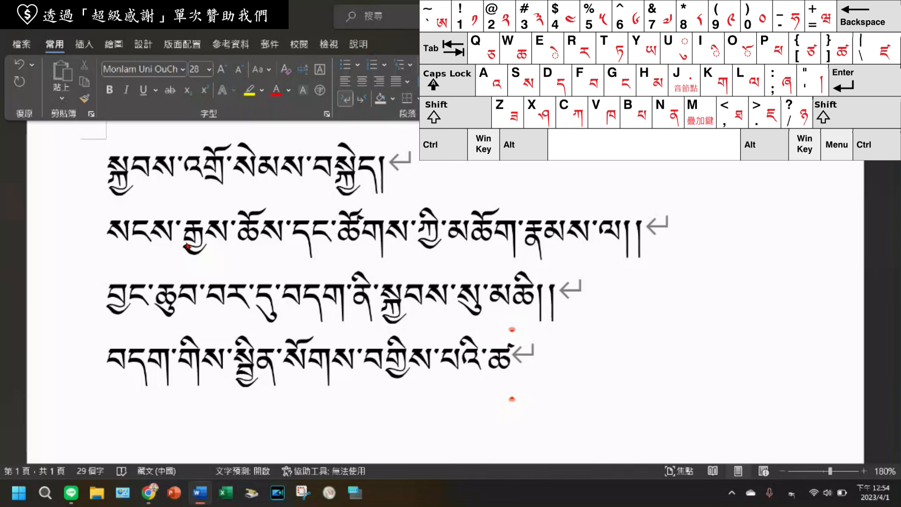
{"action": "type", "text": "ོག"}
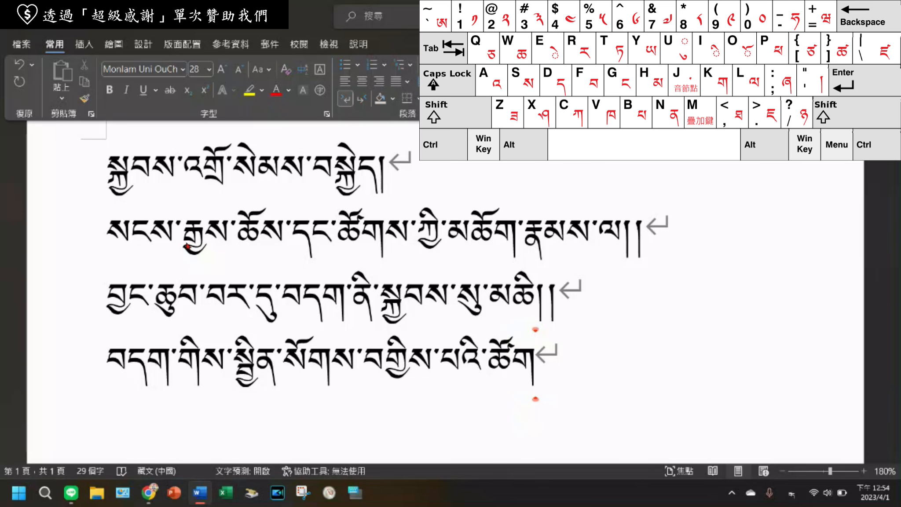
{"action": "type", "text": "ས"}
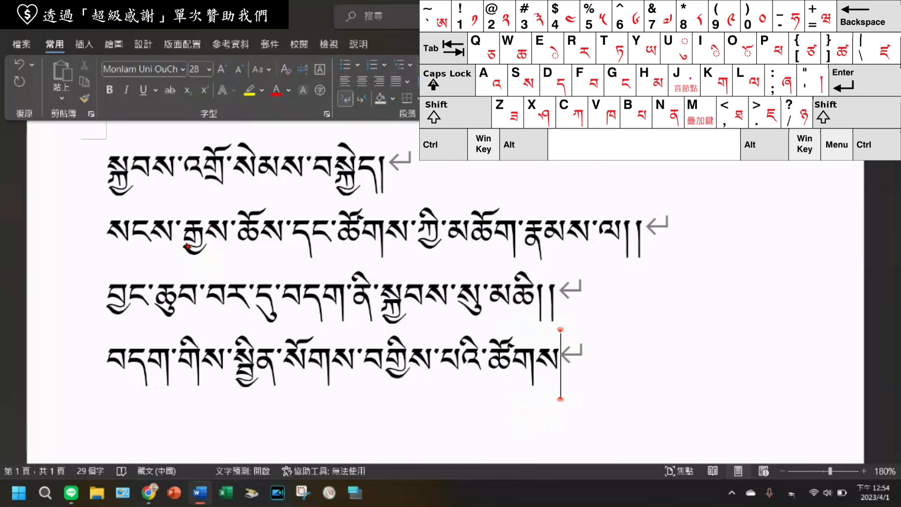
{"action": "type", "text": "་"}
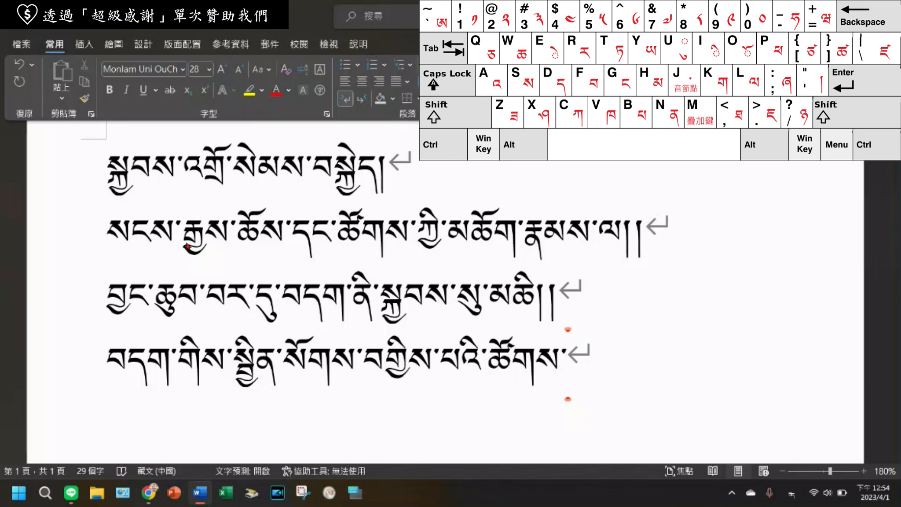
- Complete the fourth line with རྣམས།།, stacking ན under ར and ending with two closing strokes
{"action": "type", "text": "ར"}
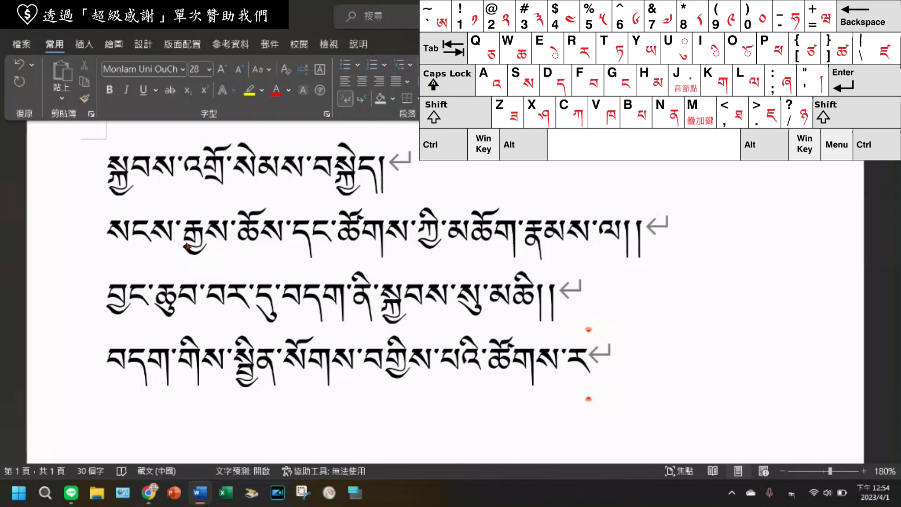
{"action": "type", "text": "ྣ"}
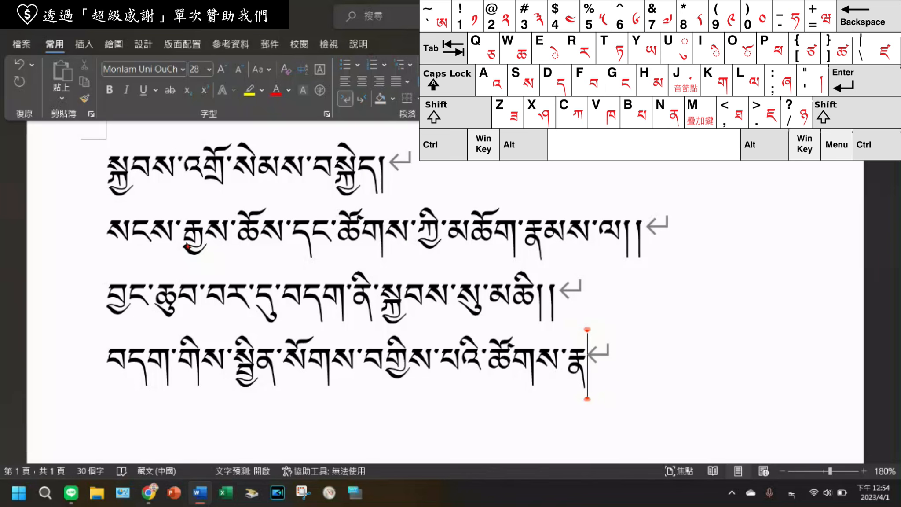
{"action": "type", "text": "མ"}
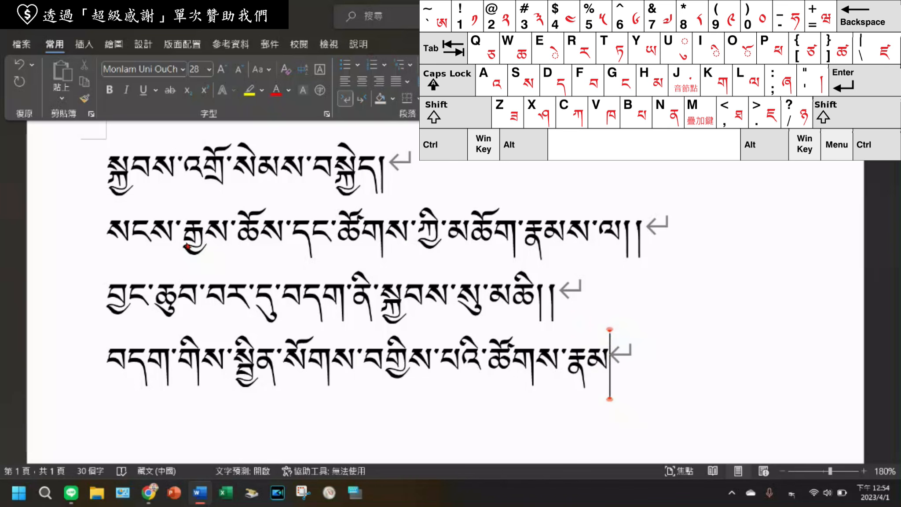
{"action": "type", "text": "ས།།"}
- Start a fifth paragraph with the syllable འགྲོ་, stacking ར under ག and adding the vowel sign ོ
{"action": "key", "text": "Return"}
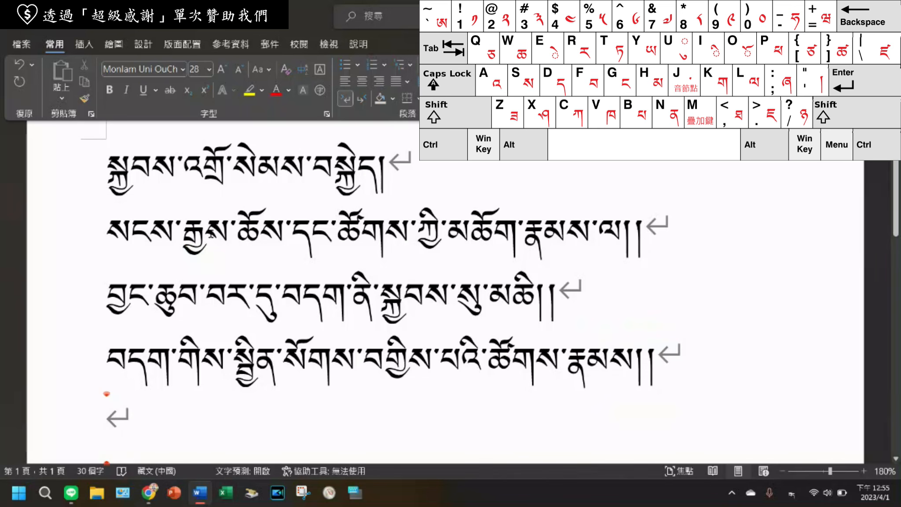
{"action": "scroll", "coordinate": [225, 248], "scroll_direction": "down", "scroll_amount": 2}
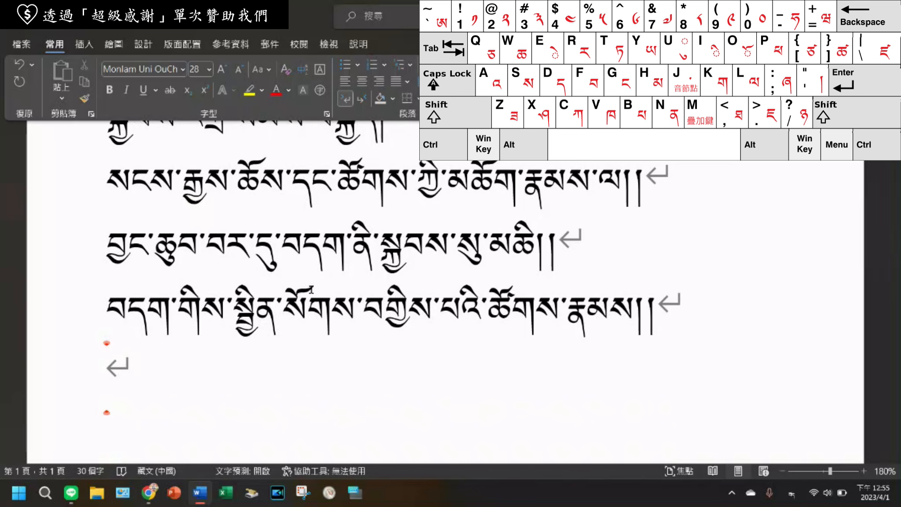
{"action": "type", "text": "འ"}
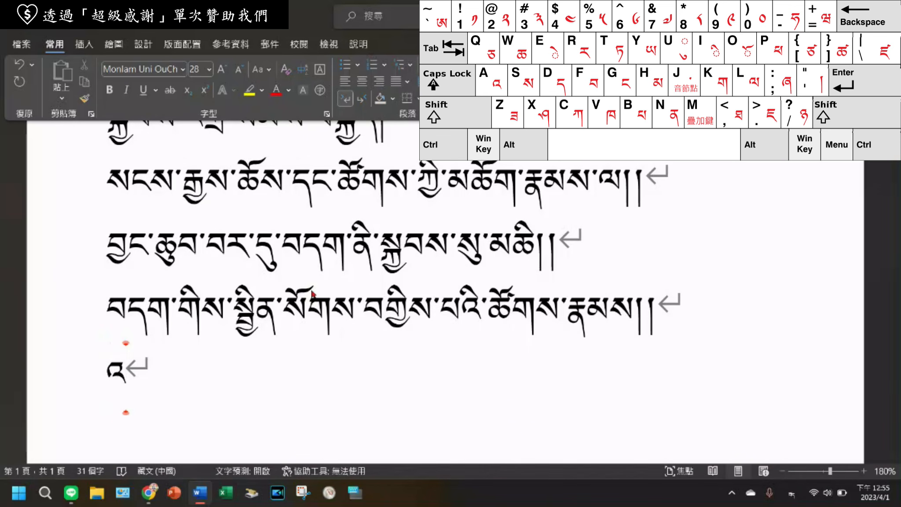
{"action": "type", "text": "ག"}
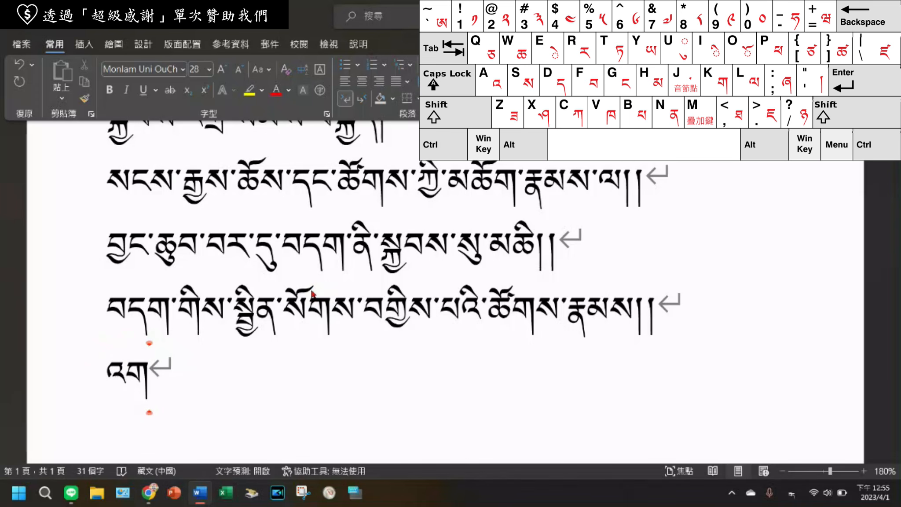
{"action": "type", "text": "ྲ"}
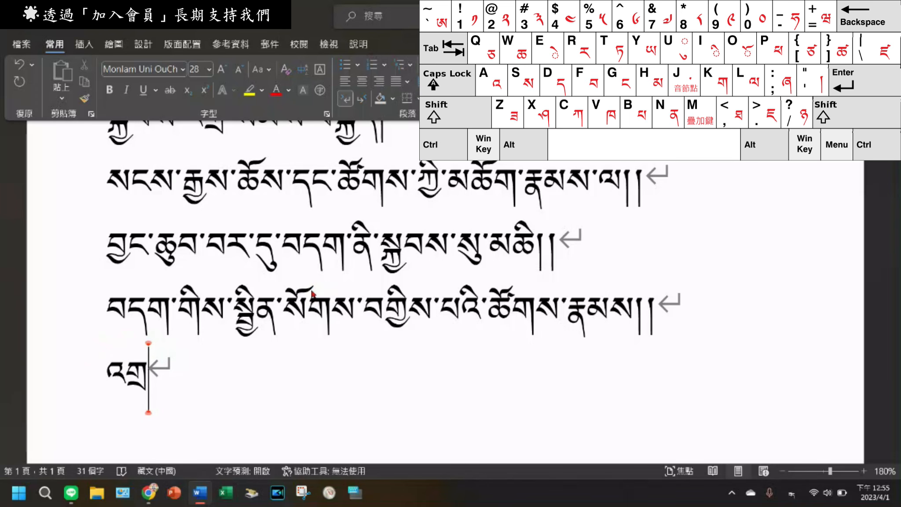
{"action": "type", "text": "ོ"}
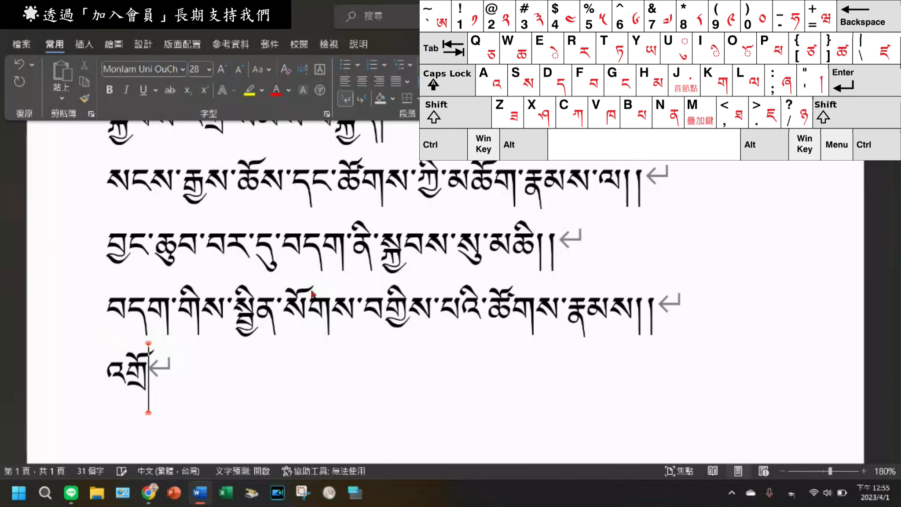
{"action": "type", "text": "་"}
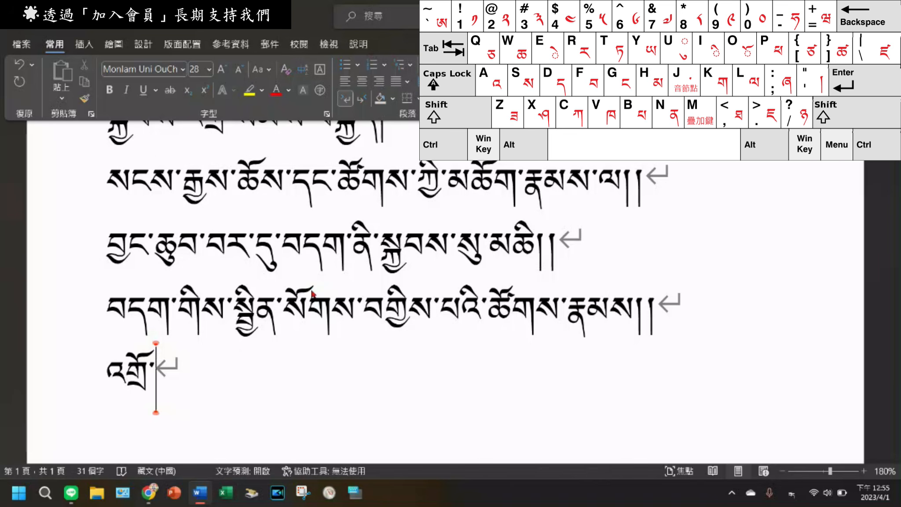
- Continue the fifth line with the syllables ལ་ཕན་, placing a syllable dot after each
{"action": "type", "text": "ལ"}
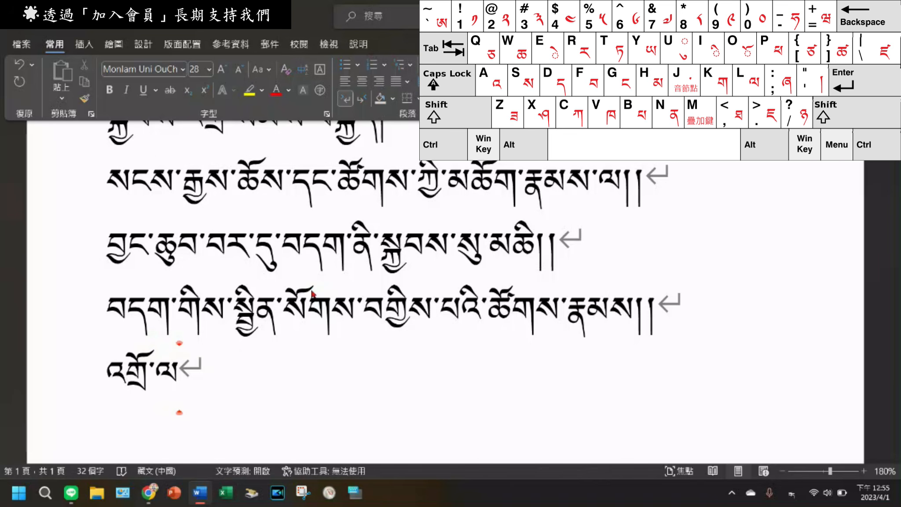
{"action": "type", "text": "་"}
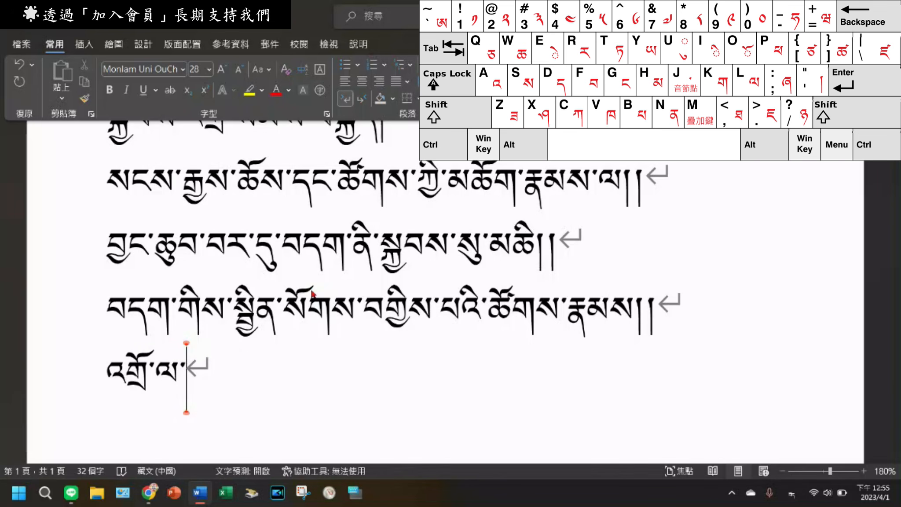
{"action": "type", "text": "པ"}
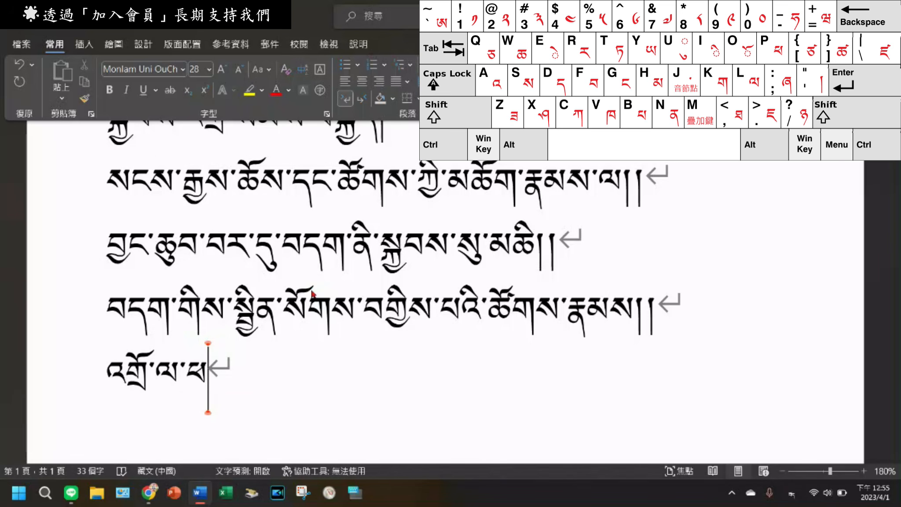
{"action": "type", "text": "ན"}
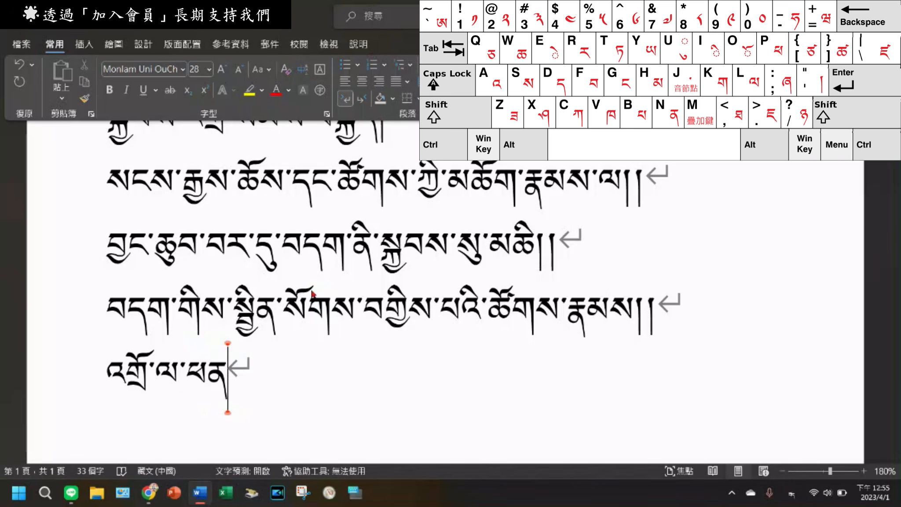
{"action": "type", "text": "་"}
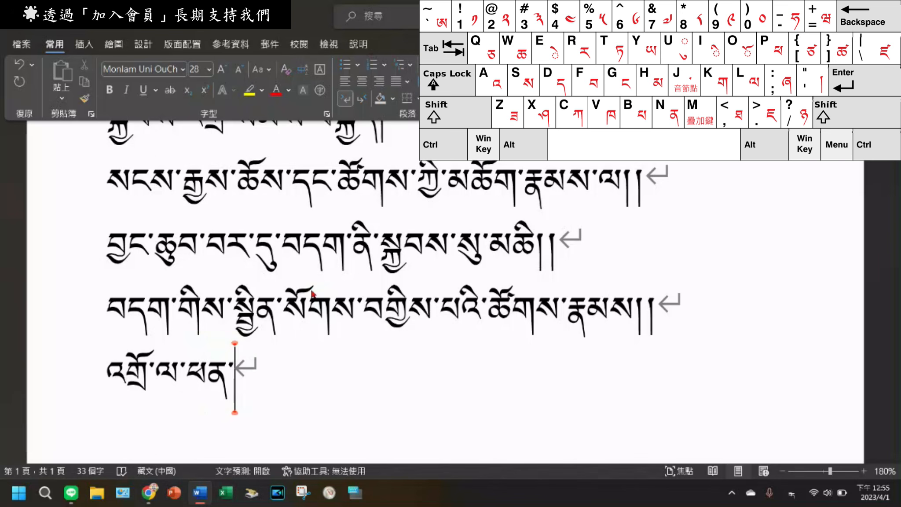
- Continue the fifth line with the syllable ཕྱིར་, stacking ཡ under ཕ and adding the vowel sign ི
{"action": "type", "text": "པ"}
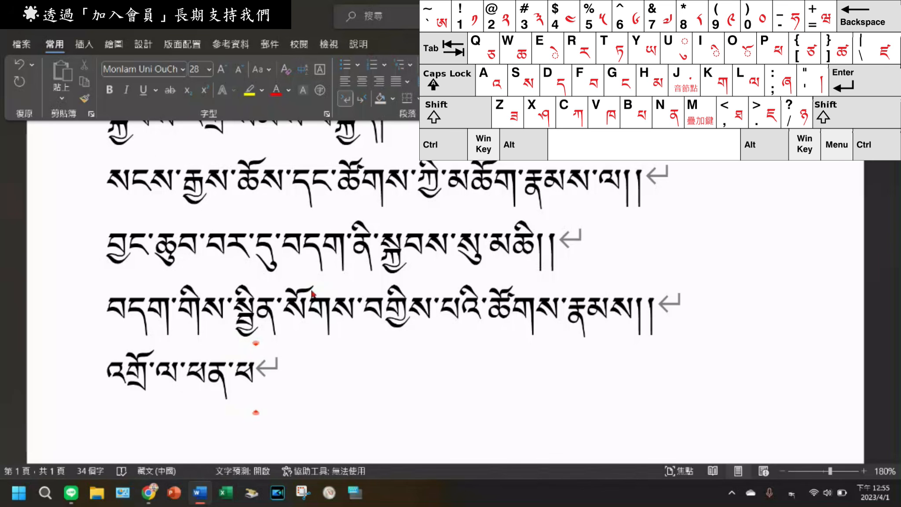
{"action": "type", "text": "ྱ"}
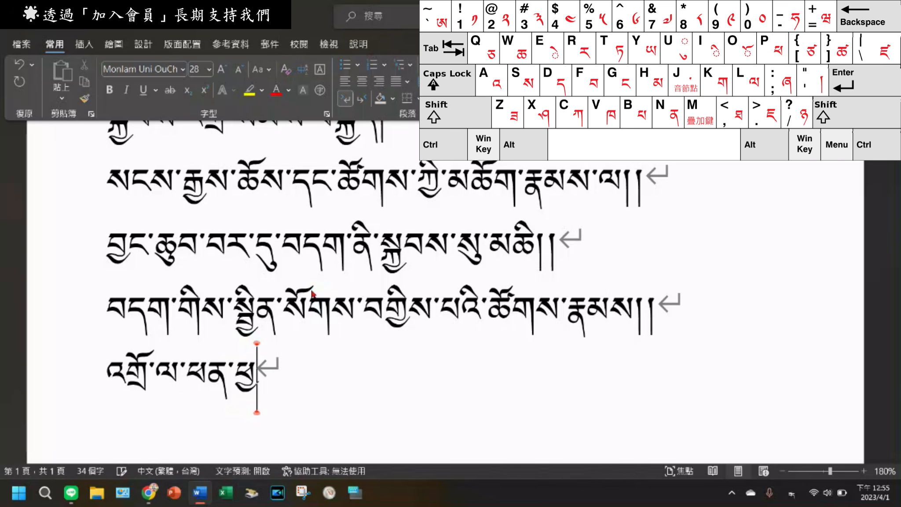
{"action": "type", "text": "ི"}
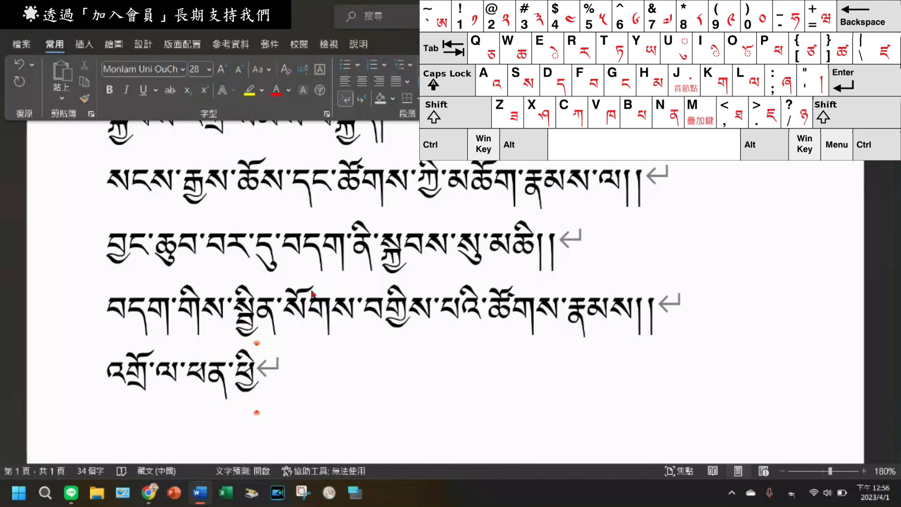
{"action": "type", "text": "ར"}
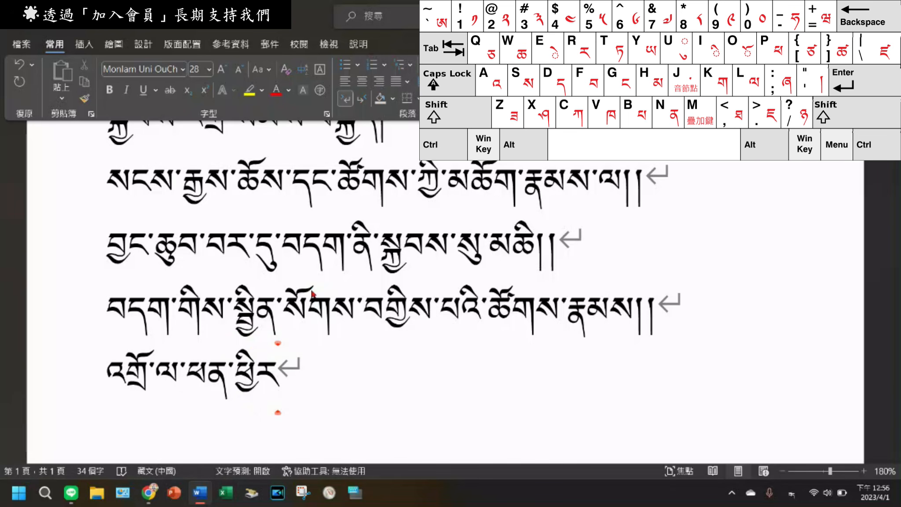
{"action": "type", "text": "་"}
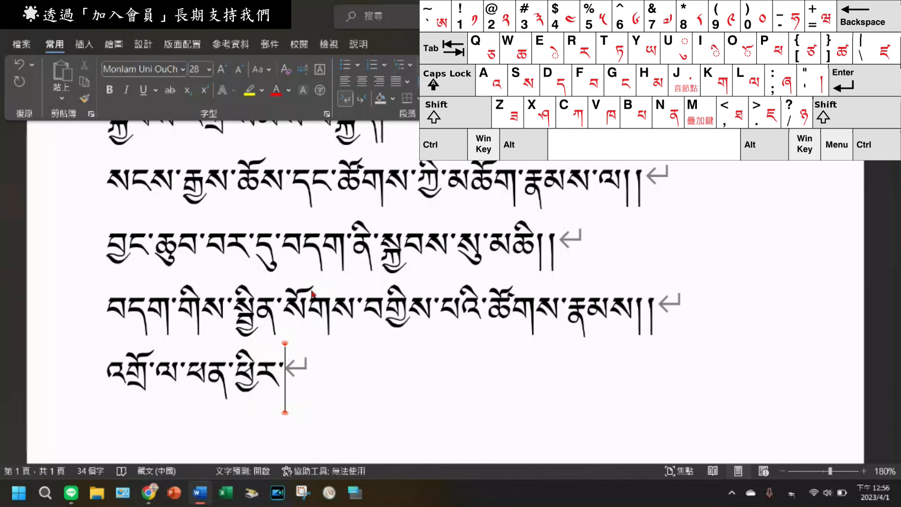
- Continue the fifth line with the word སངས་རྒྱས་, stacking ག and ཡ under ར in the second syllable
{"action": "type", "text": "ས"}
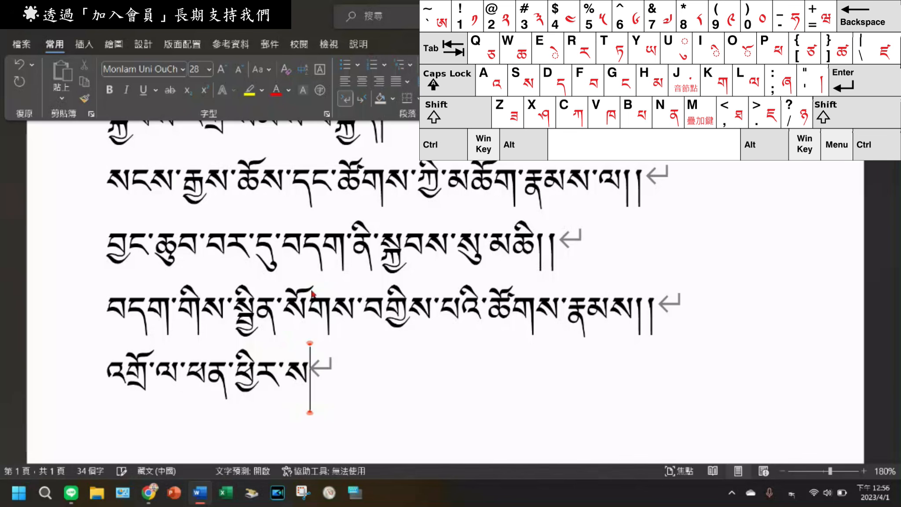
{"action": "type", "text": "ང"}
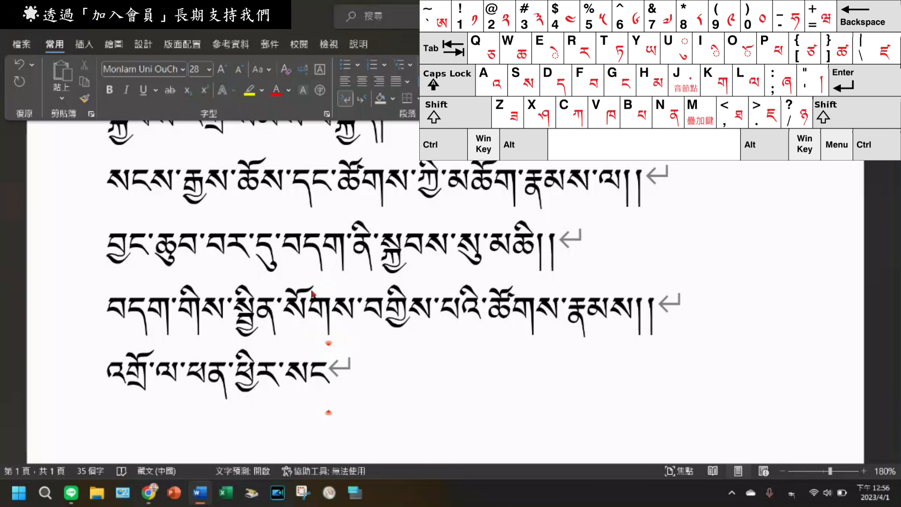
{"action": "type", "text": "ས་"}
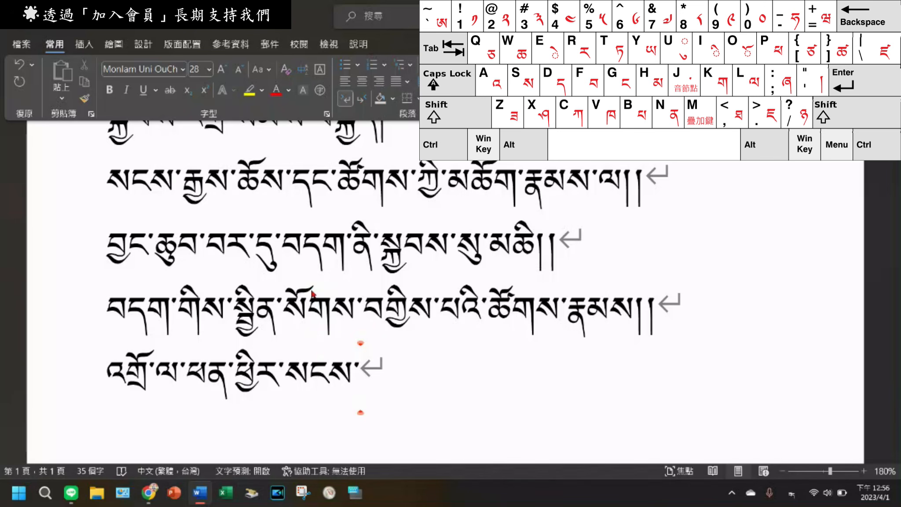
{"action": "type", "text": "ར"}
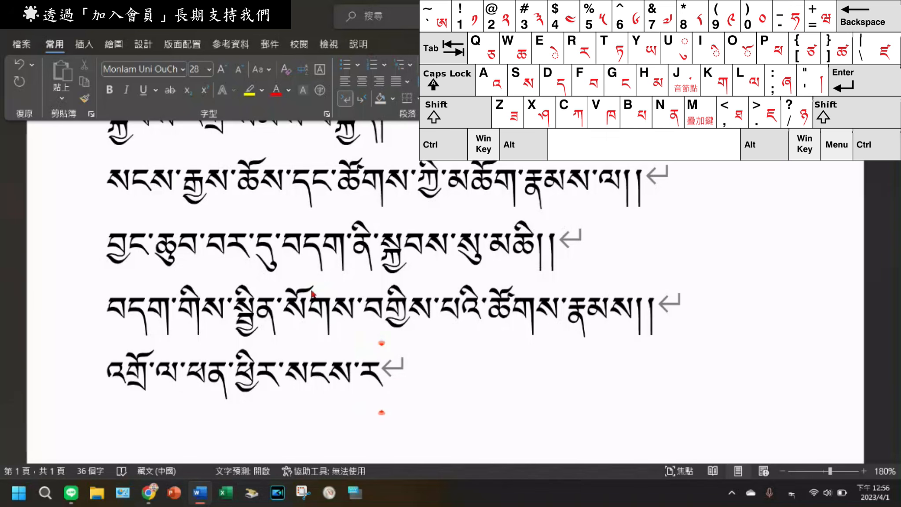
{"action": "type", "text": "ྐ"}
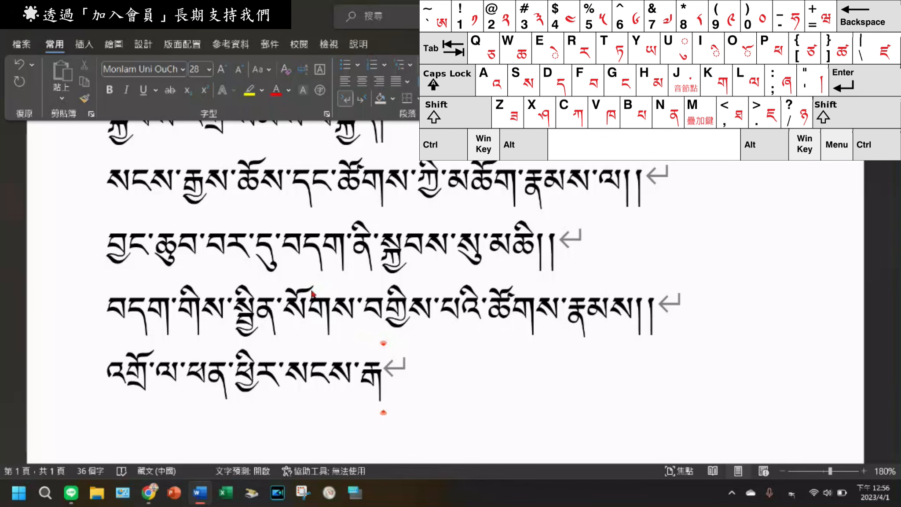
{"action": "type", "text": "ྱ"}
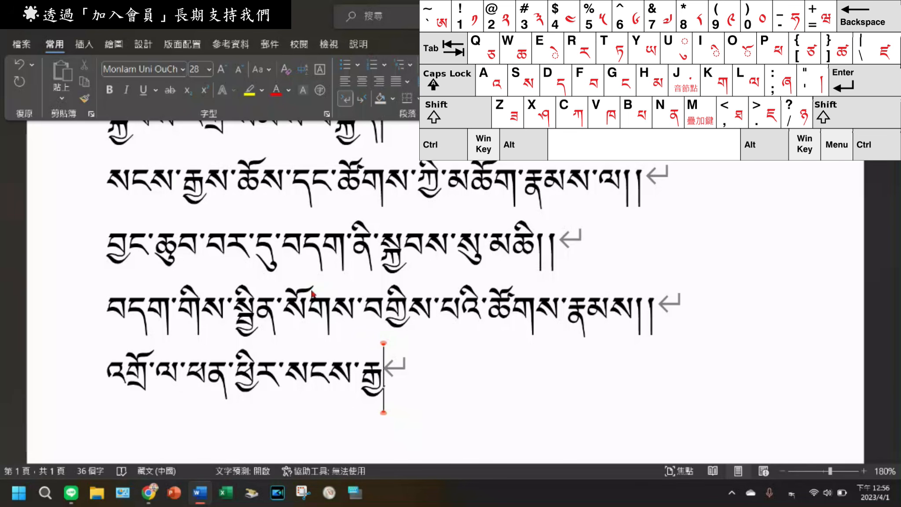
{"action": "type", "text": "ས་"}
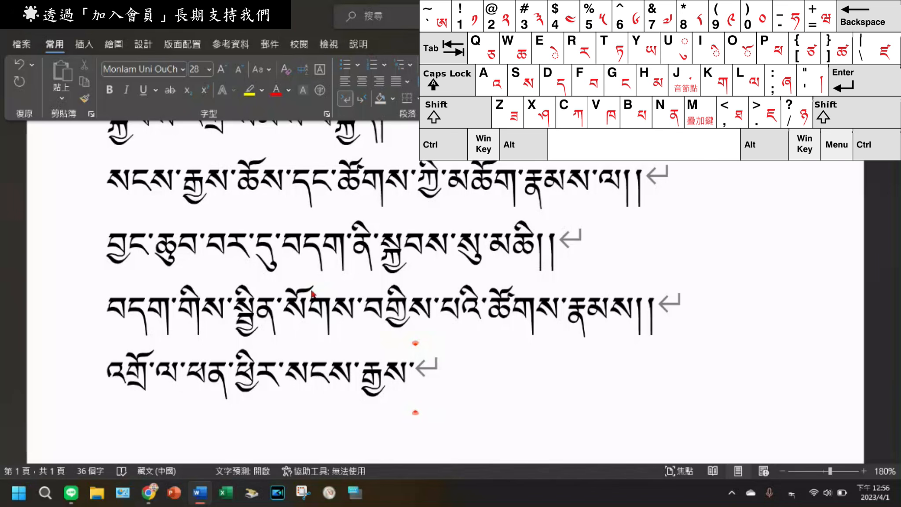
- Continue the fifth line with the syllable འགྲུབ་, stacking ར under ག and adding the vowel sign ུ
{"action": "type", "text": "འ"}
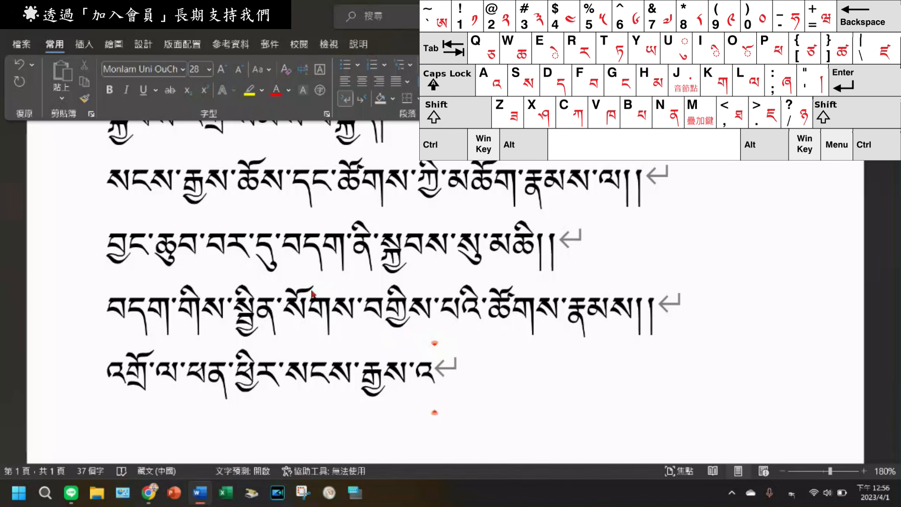
{"action": "type", "text": "ག"}
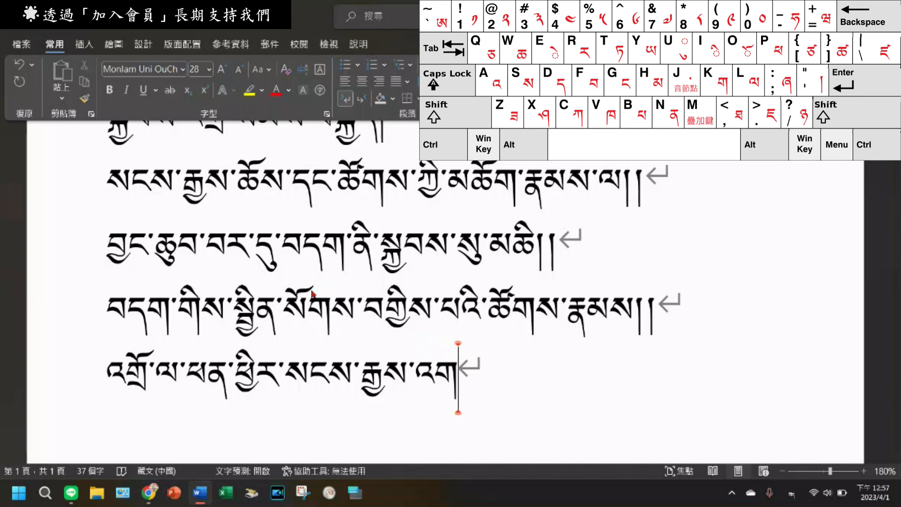
{"action": "type", "text": "ྲ"}
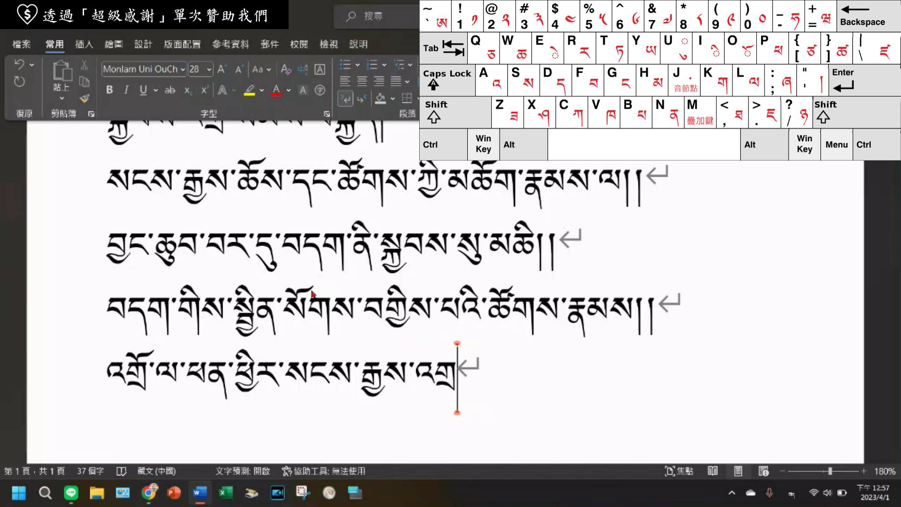
{"action": "type", "text": "ུབ"}
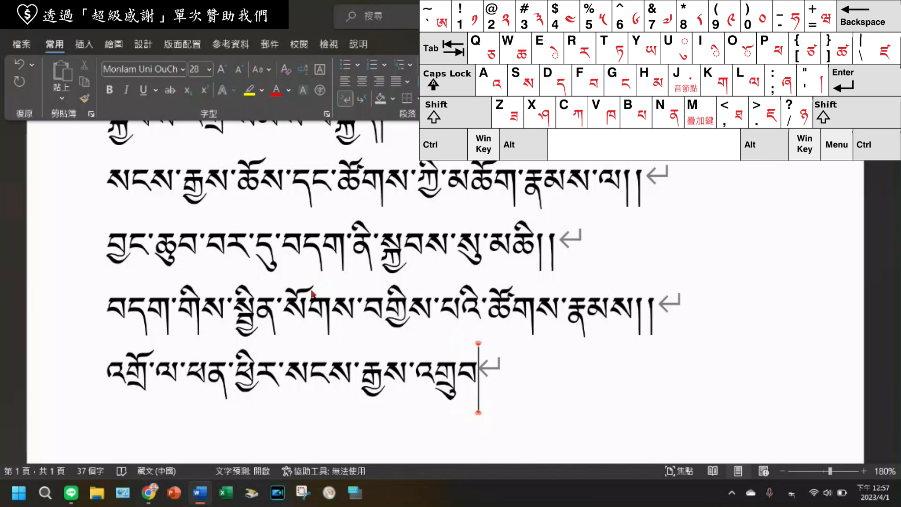
{"action": "type", "text": "་"}
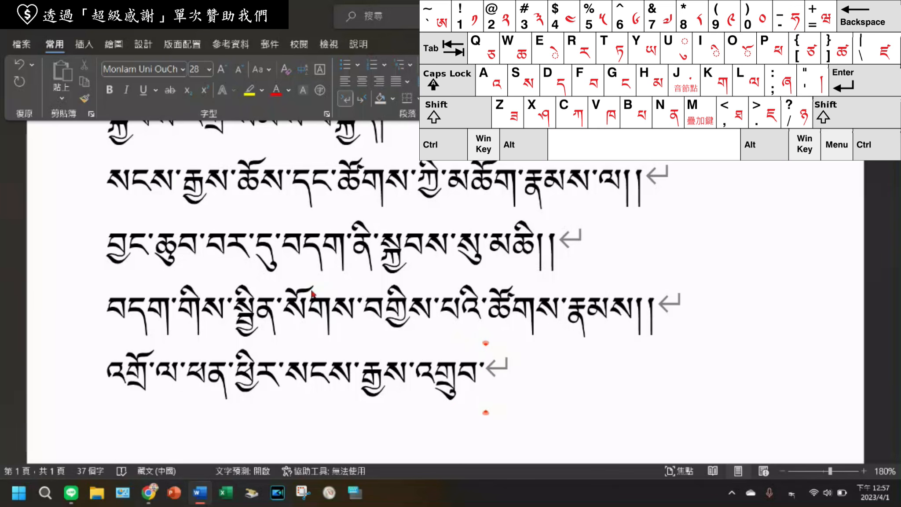
- Complete the fifth line with པར་ཤོག །, leaving a space before the single closing stroke
{"action": "type", "text": "པ"}
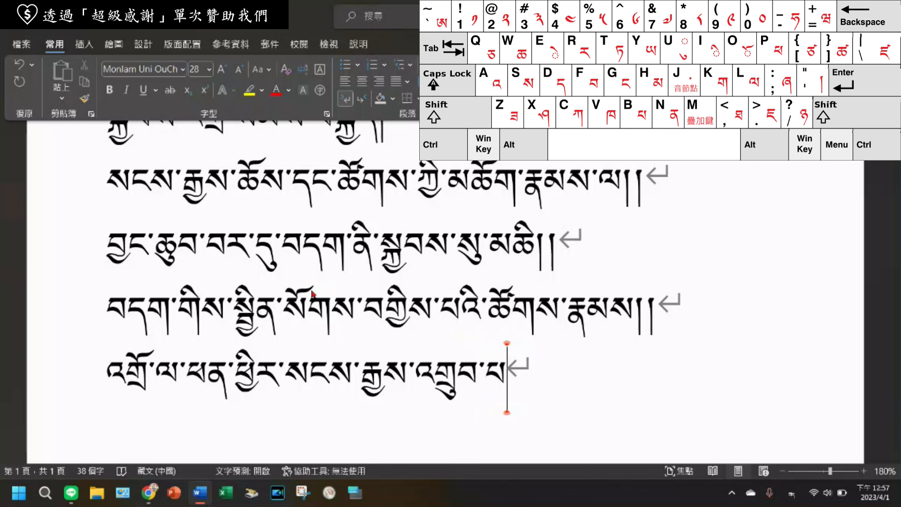
{"action": "type", "text": "ར"}
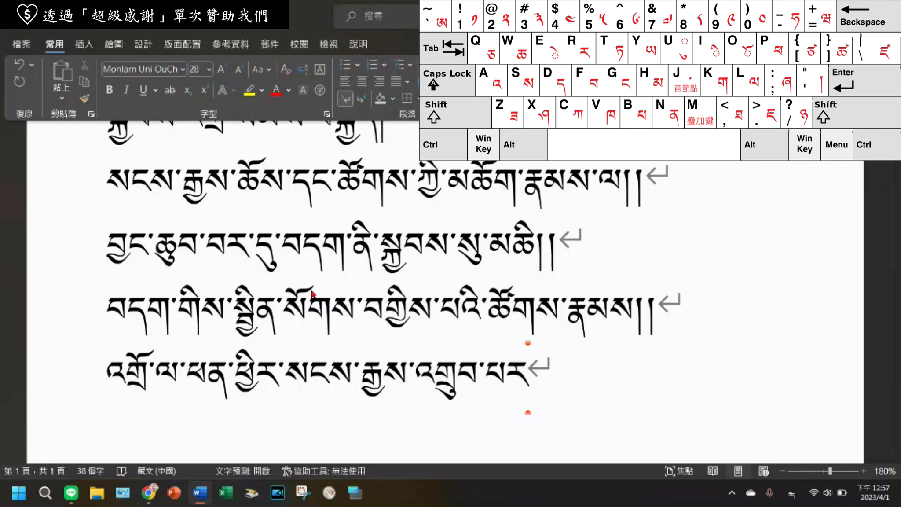
{"action": "type", "text": "་"}
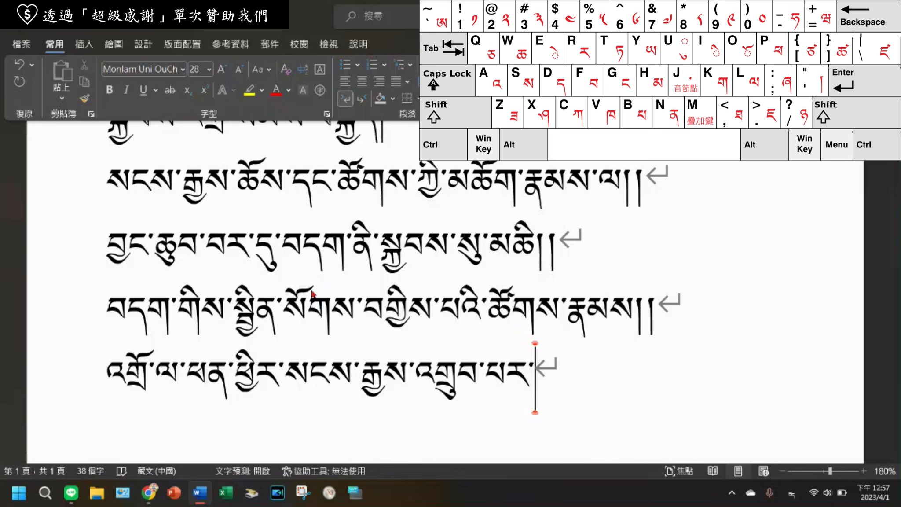
{"action": "type", "text": "ཤ"}
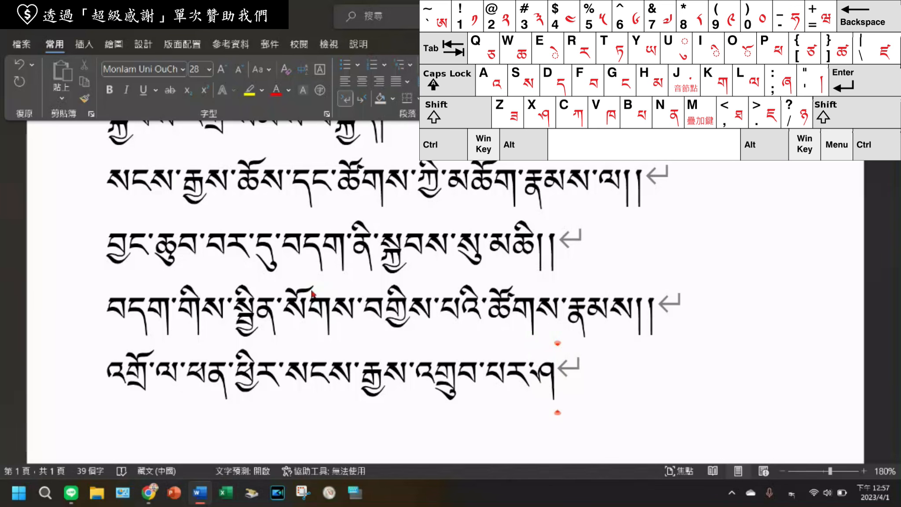
{"action": "type", "text": "ོག"}
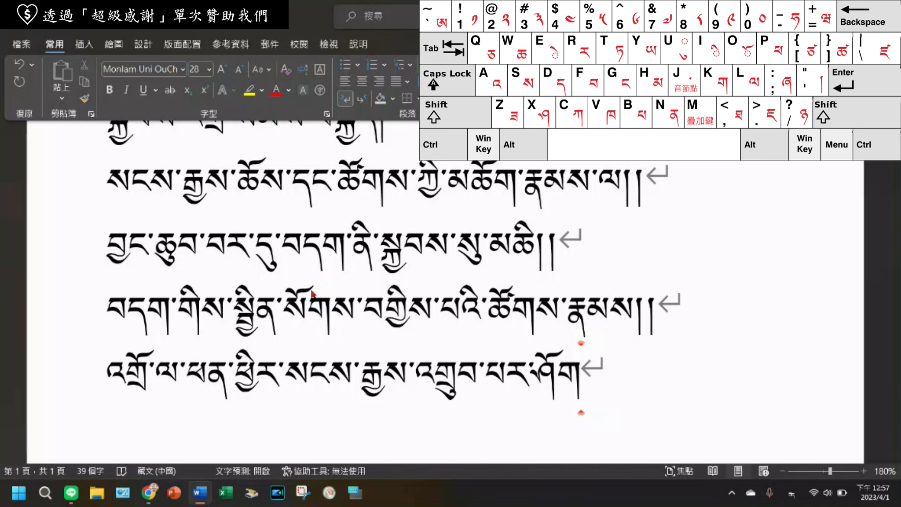
{"action": "type", "text": "།"}
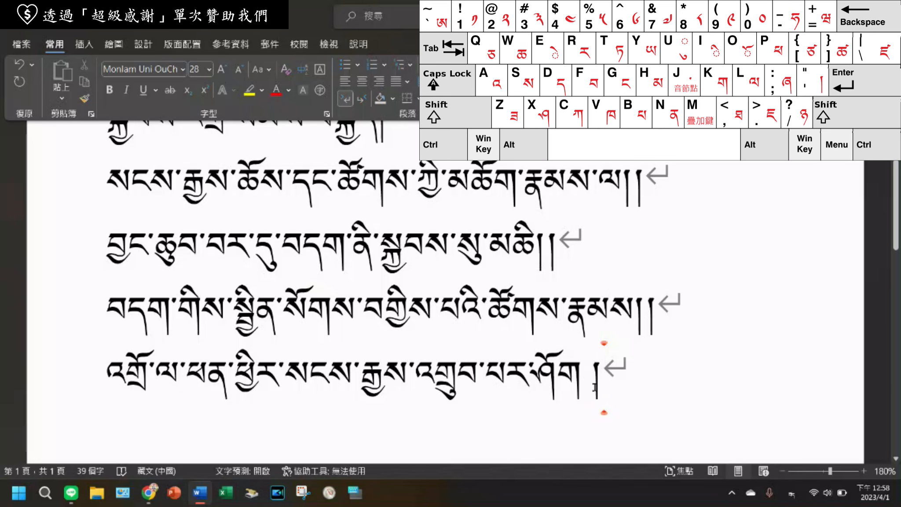
{"action": "scroll", "coordinate": [615, 383], "scroll_direction": "up", "scroll_amount": 1}
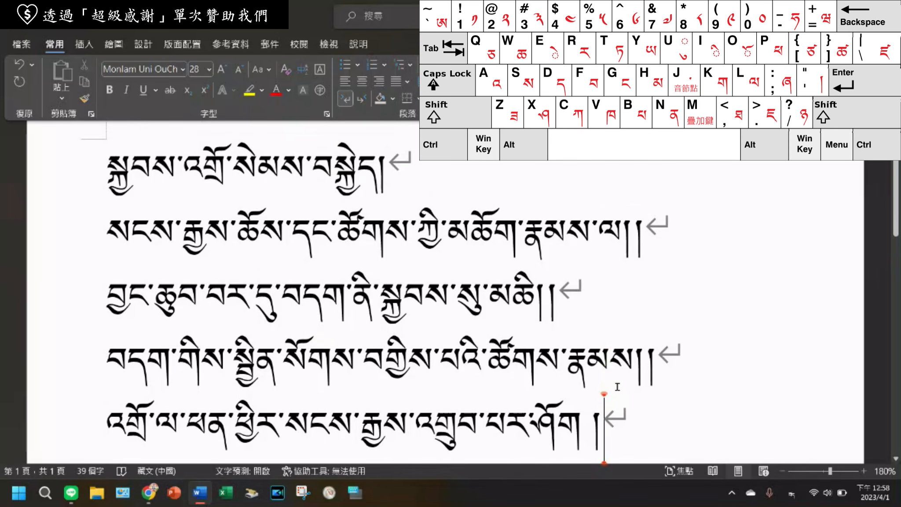